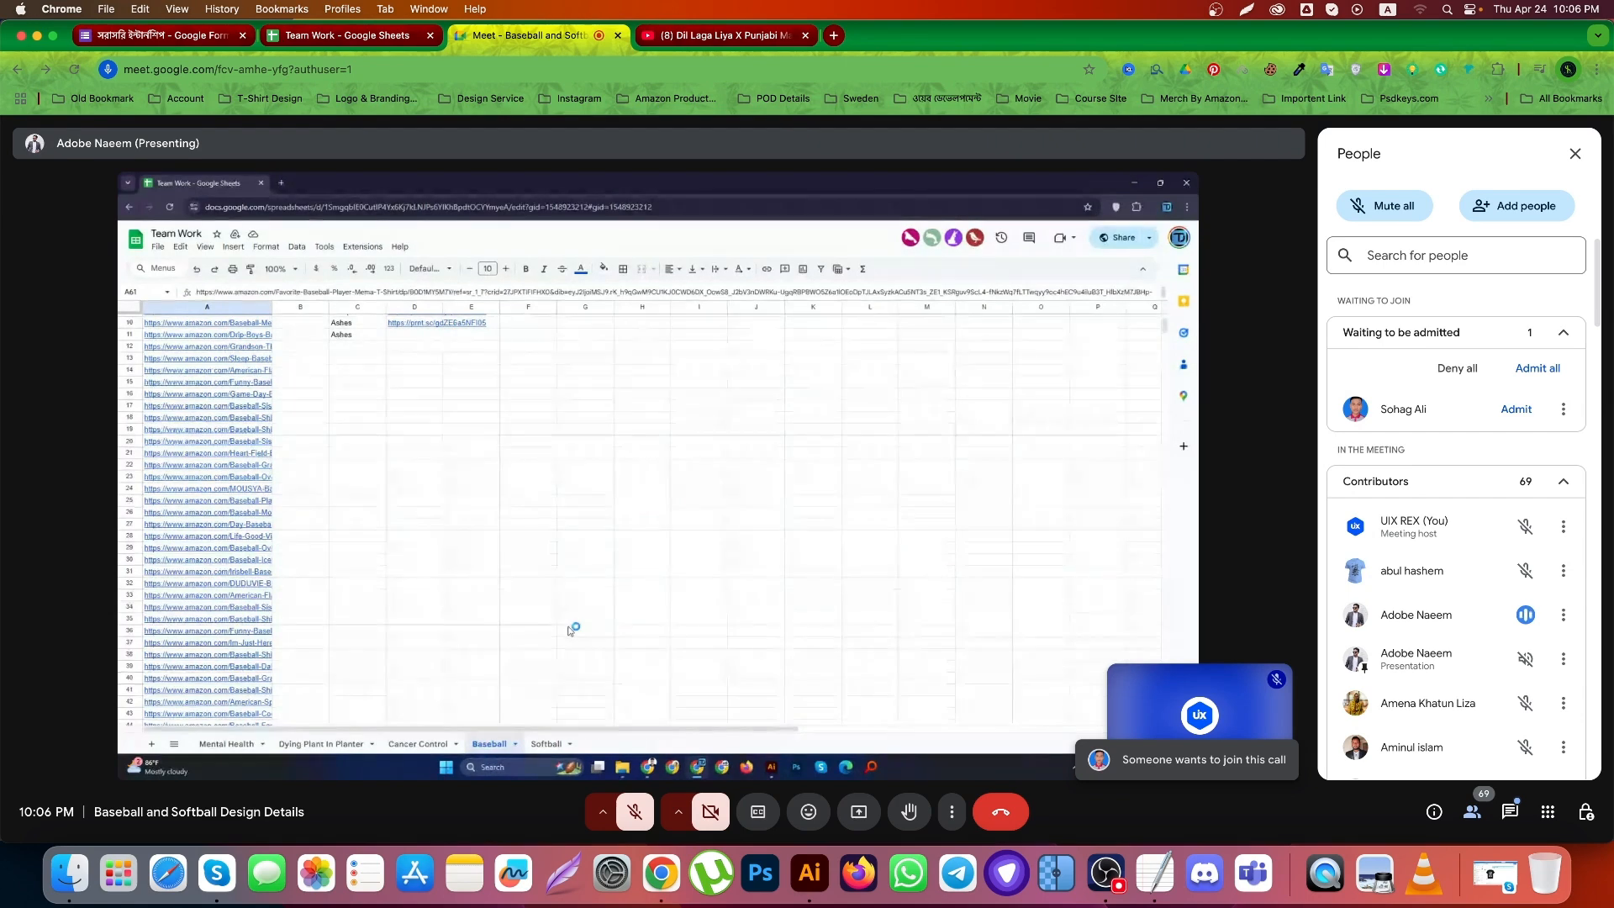
Admit everyone in the waiting list to the call at once
{"action": "left_click", "coordinate": [1535, 371]}
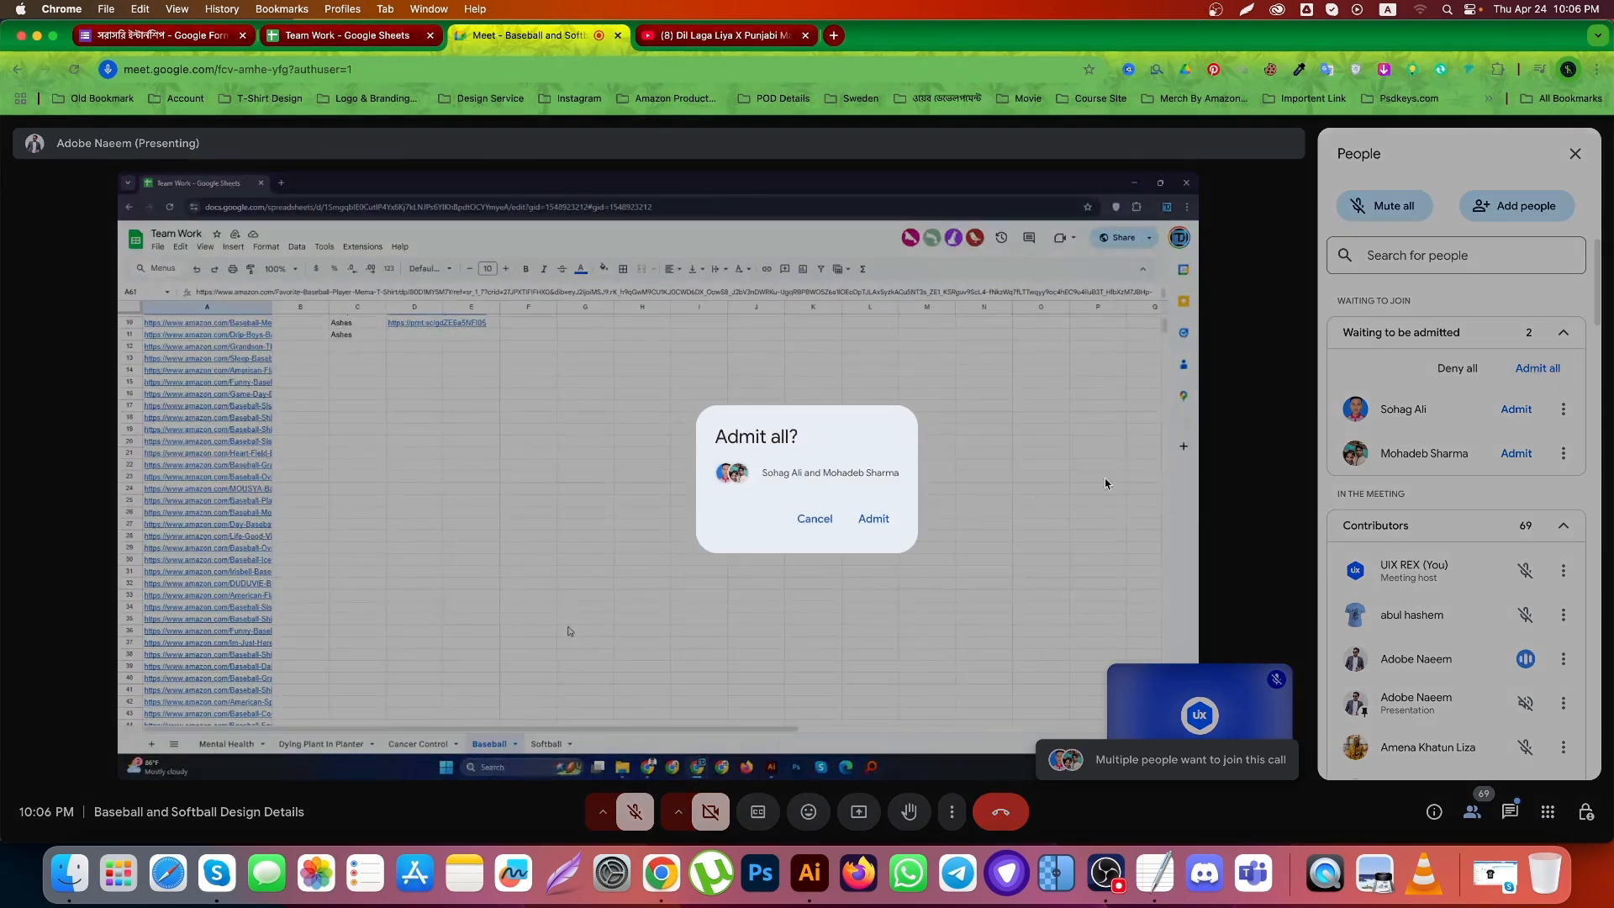
{"action": "left_click", "coordinate": [865, 528]}
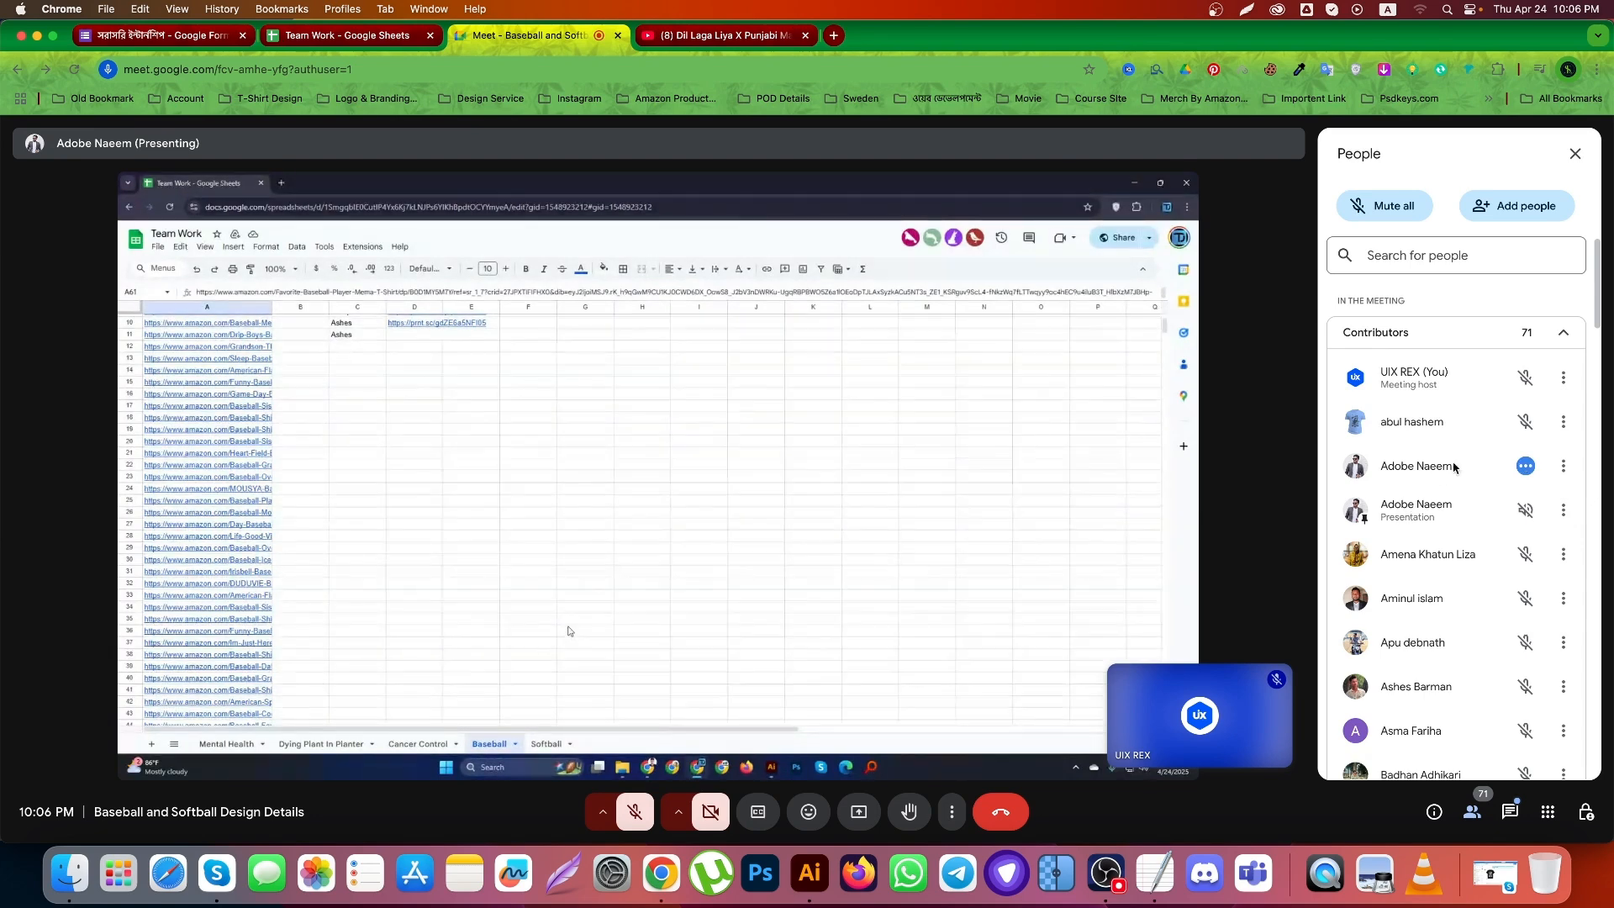
{"action": "scroll", "coordinate": [1485, 450], "scroll_direction": "down", "scroll_amount": 1}
{"action": "scroll", "coordinate": [1486, 453], "scroll_direction": "up", "scroll_amount": 1}
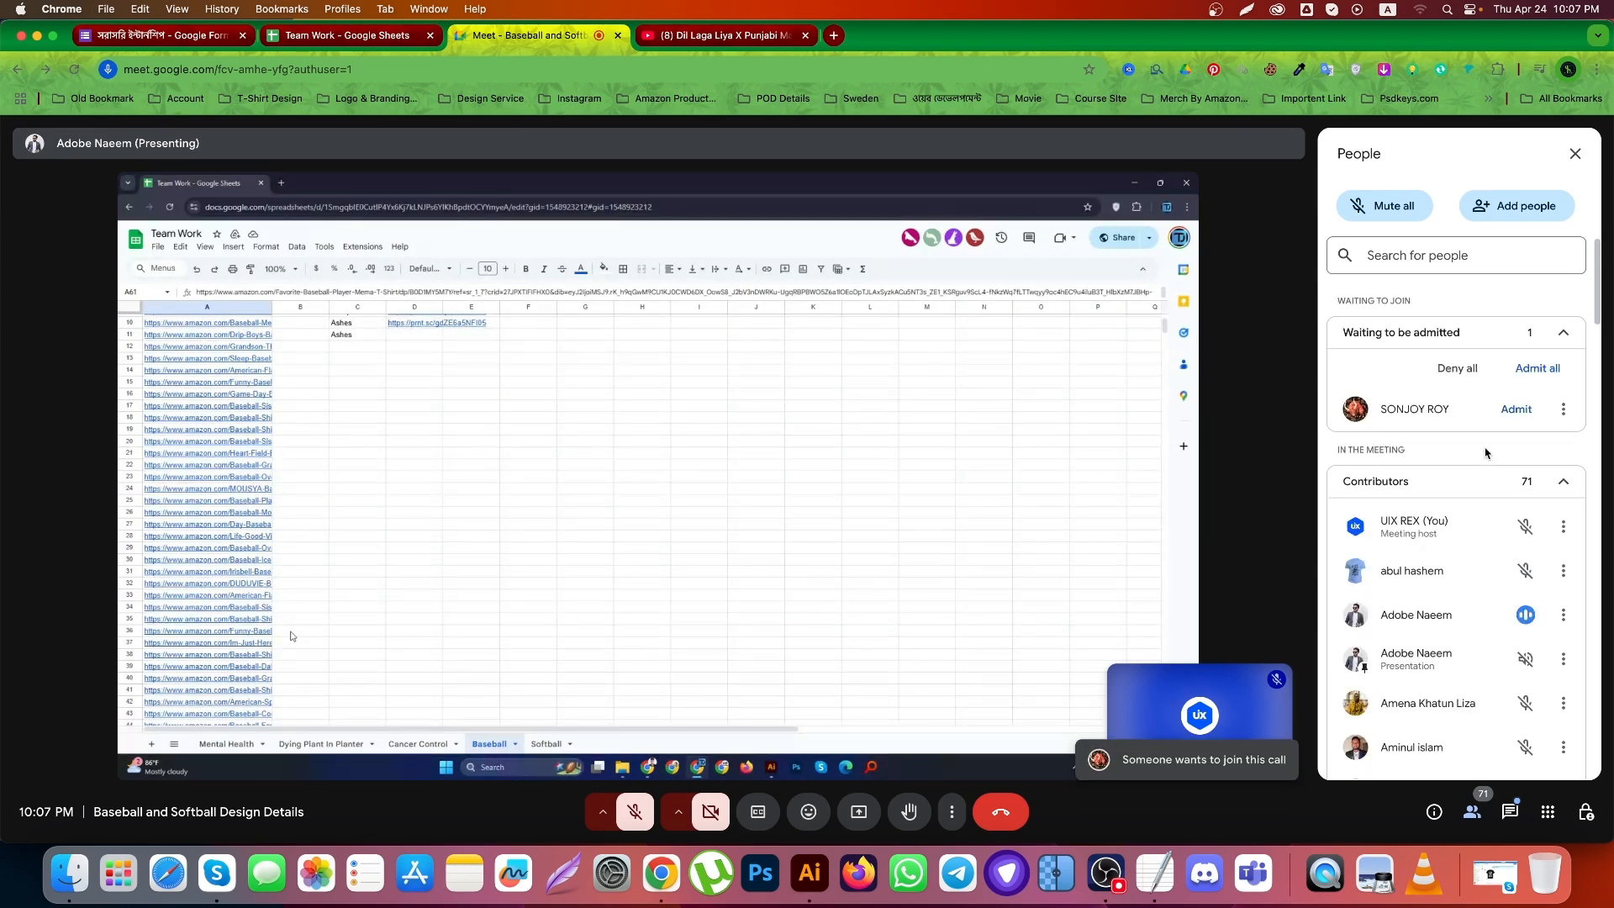
Admit the next two people individually as they ask to join, and close the participant list
{"action": "left_click", "coordinate": [1512, 407]}
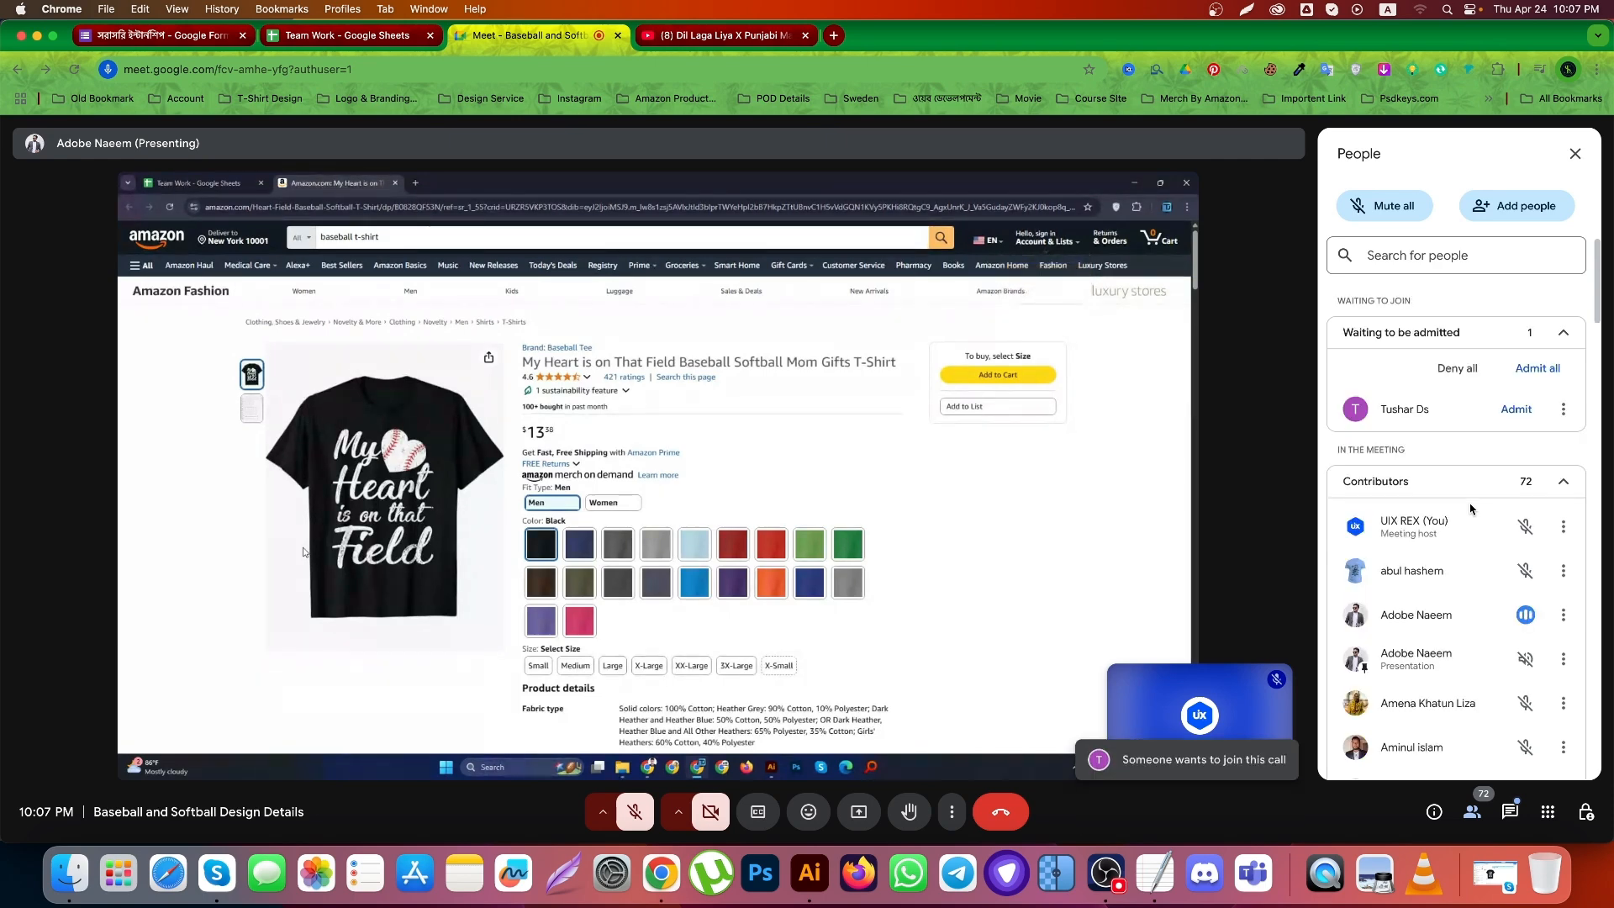
{"action": "left_click", "coordinate": [1518, 411]}
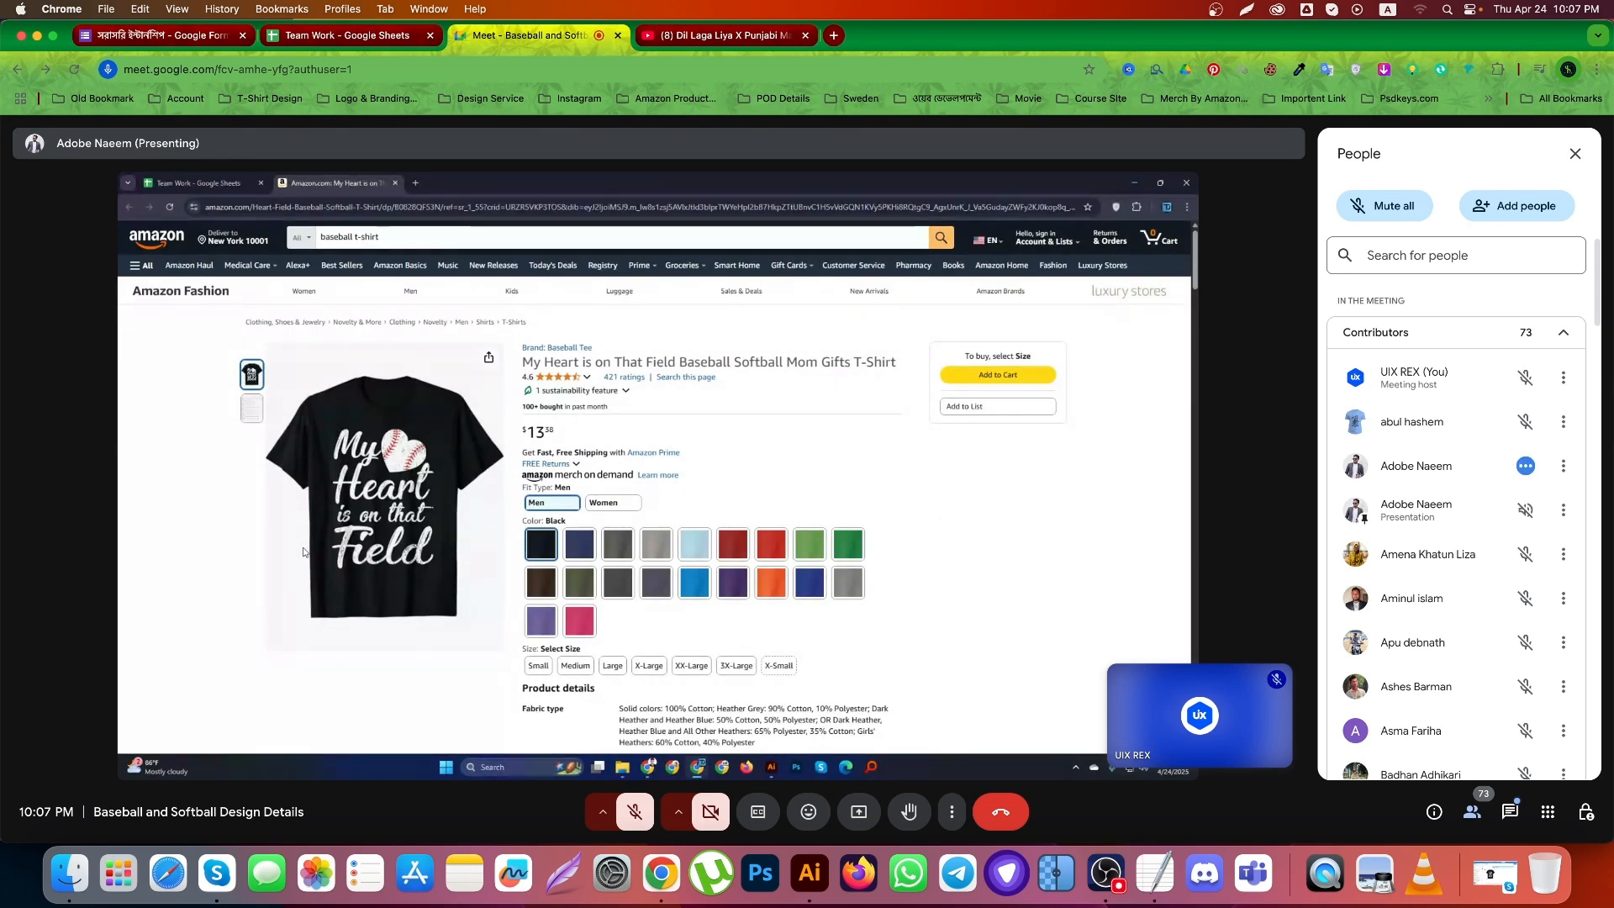
{"action": "scroll", "coordinate": [1484, 367], "scroll_direction": "down", "scroll_amount": 1}
{"action": "scroll", "coordinate": [1484, 367], "scroll_direction": "down", "scroll_amount": 1}
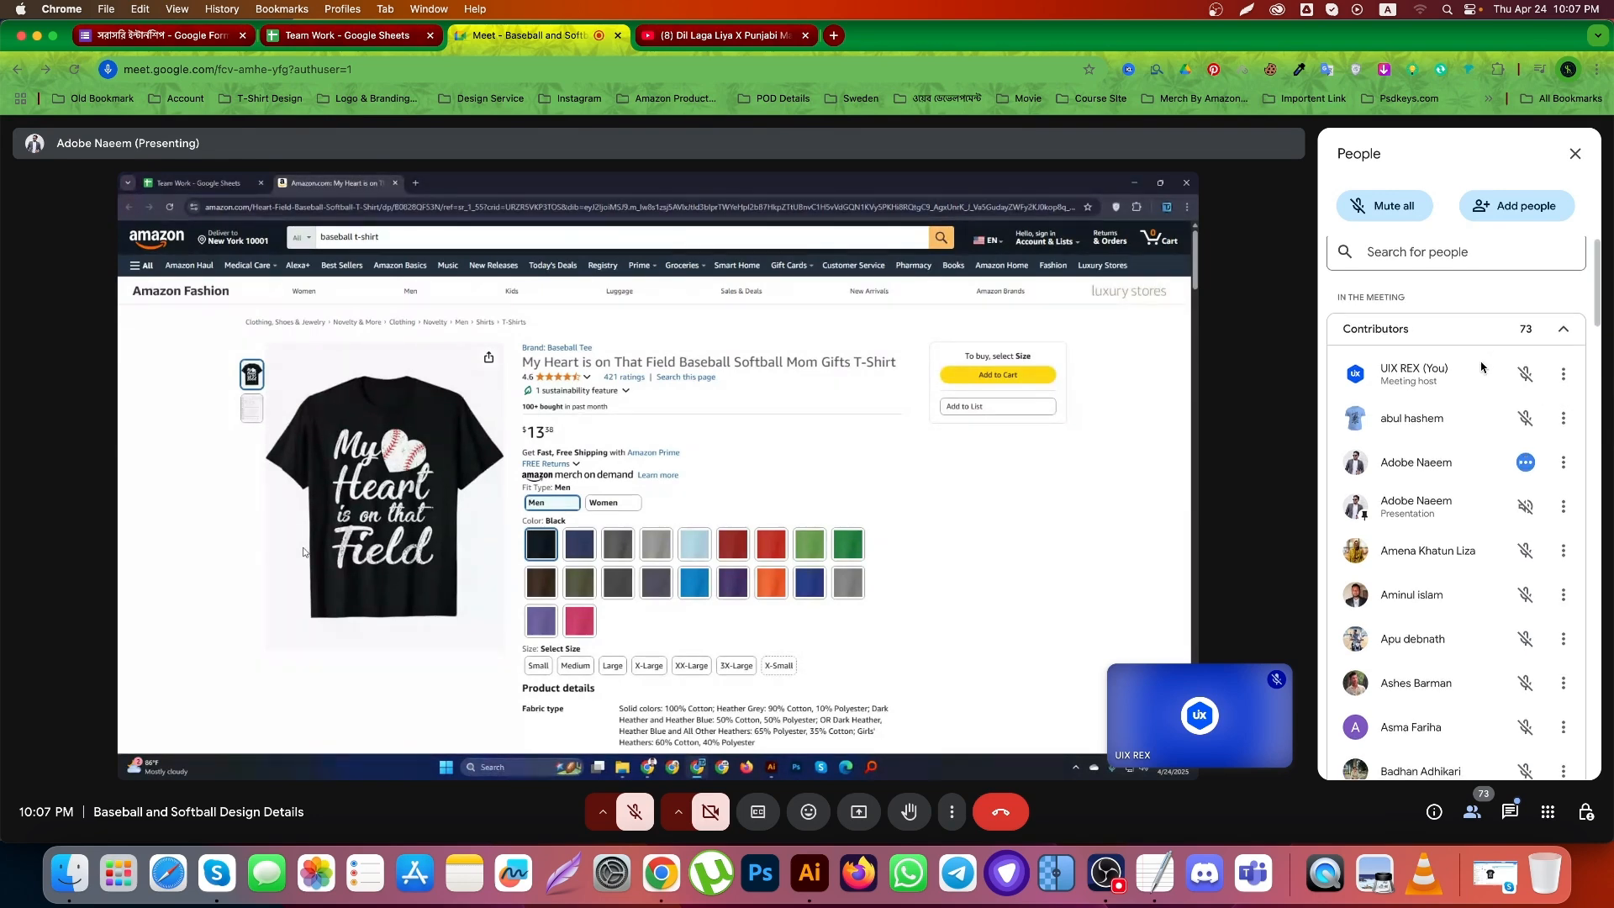
{"action": "scroll", "coordinate": [1478, 391], "scroll_direction": "up", "scroll_amount": 2}
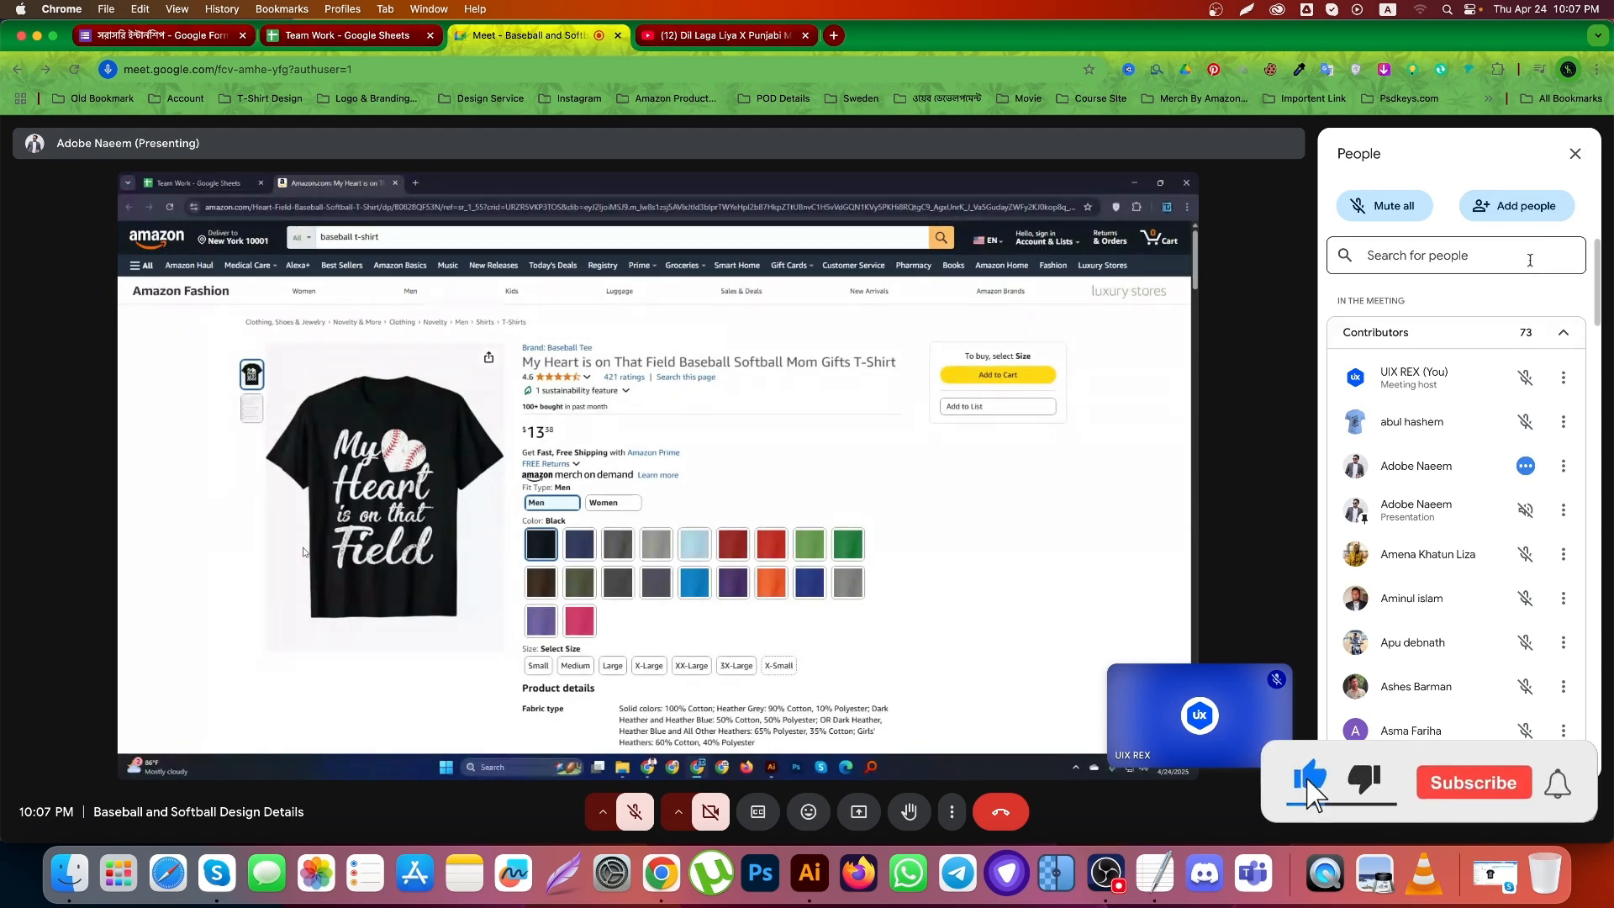
{"action": "left_click", "coordinate": [1574, 154]}
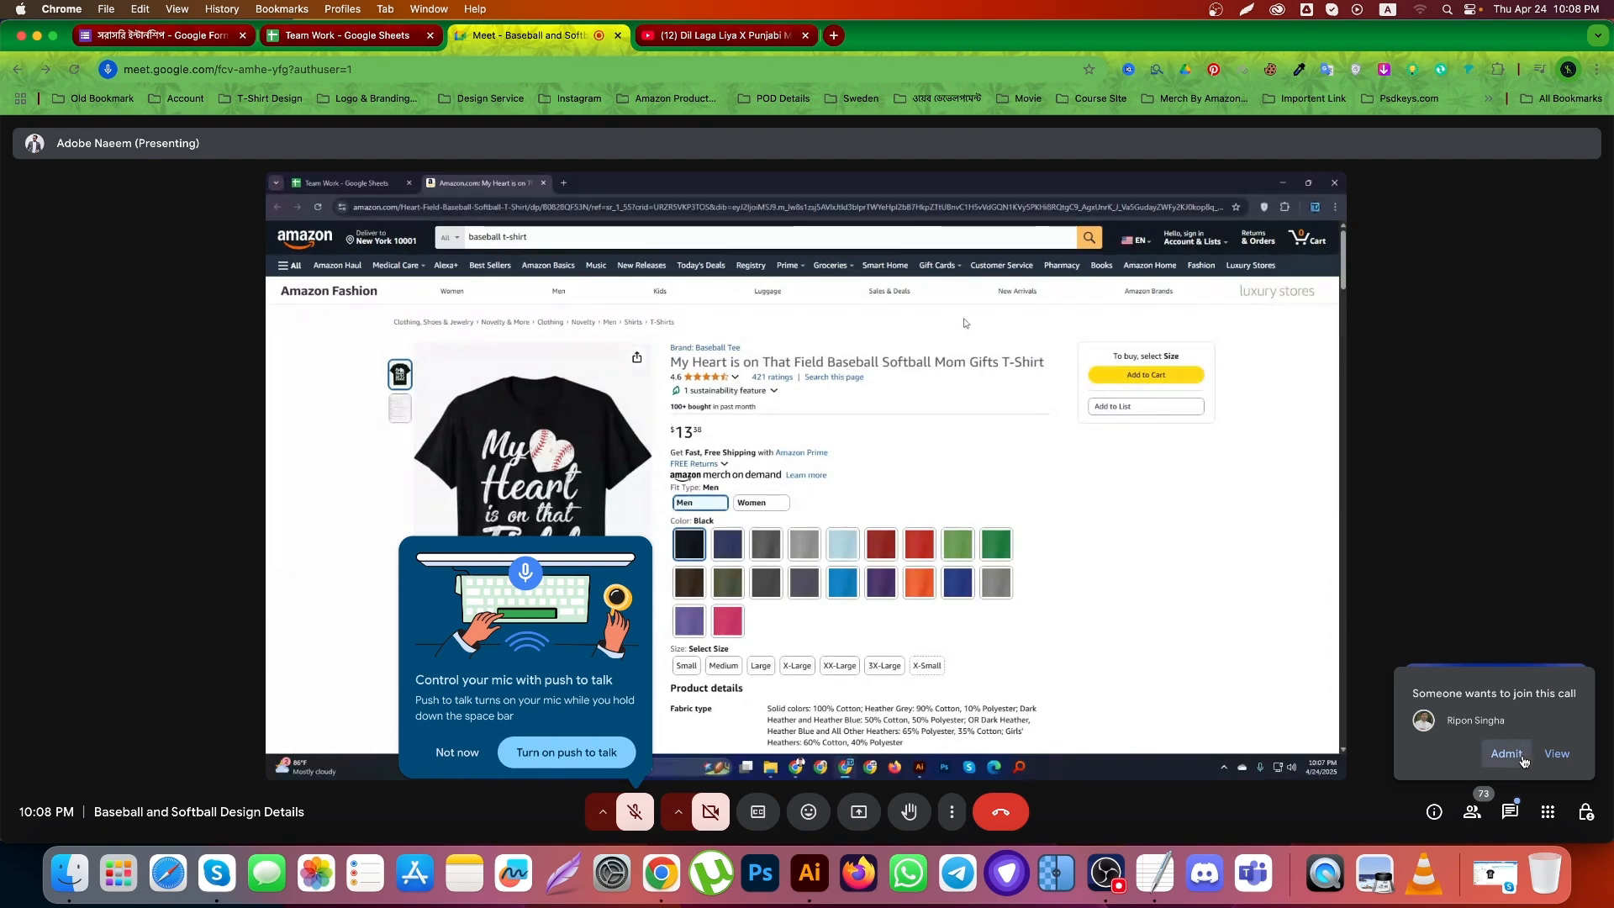
Admit the person asking to join and decline the push-to-talk suggestion
{"action": "left_click", "coordinate": [1506, 754]}
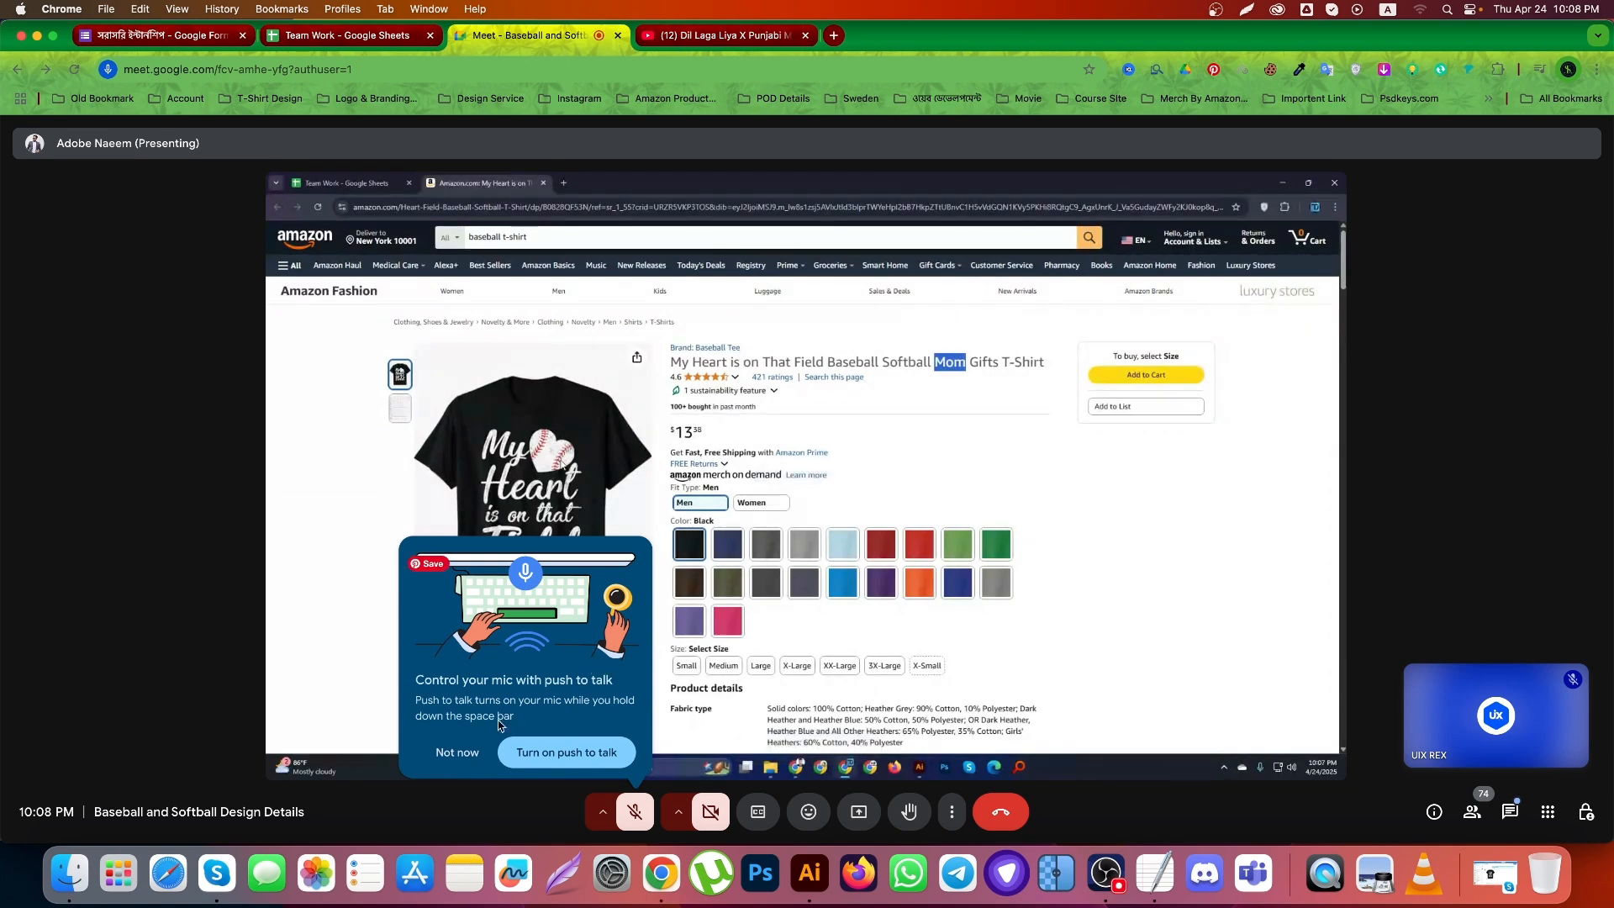
{"action": "left_click", "coordinate": [459, 753]}
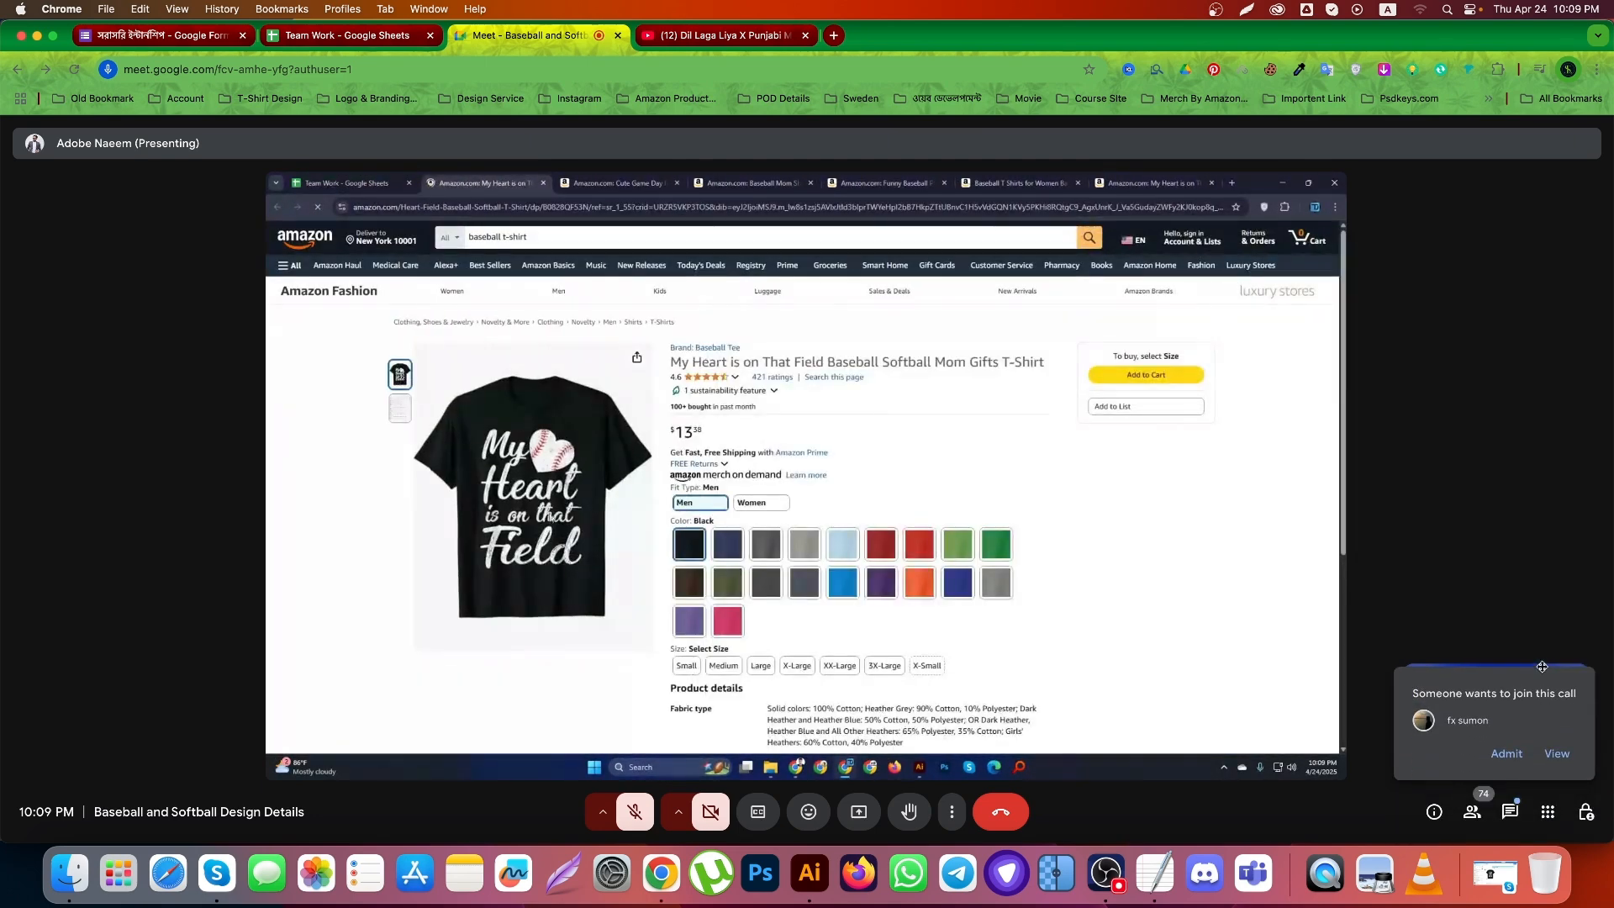
Admit each person to the call as their individual join requests appear
{"action": "left_click", "coordinate": [1509, 754]}
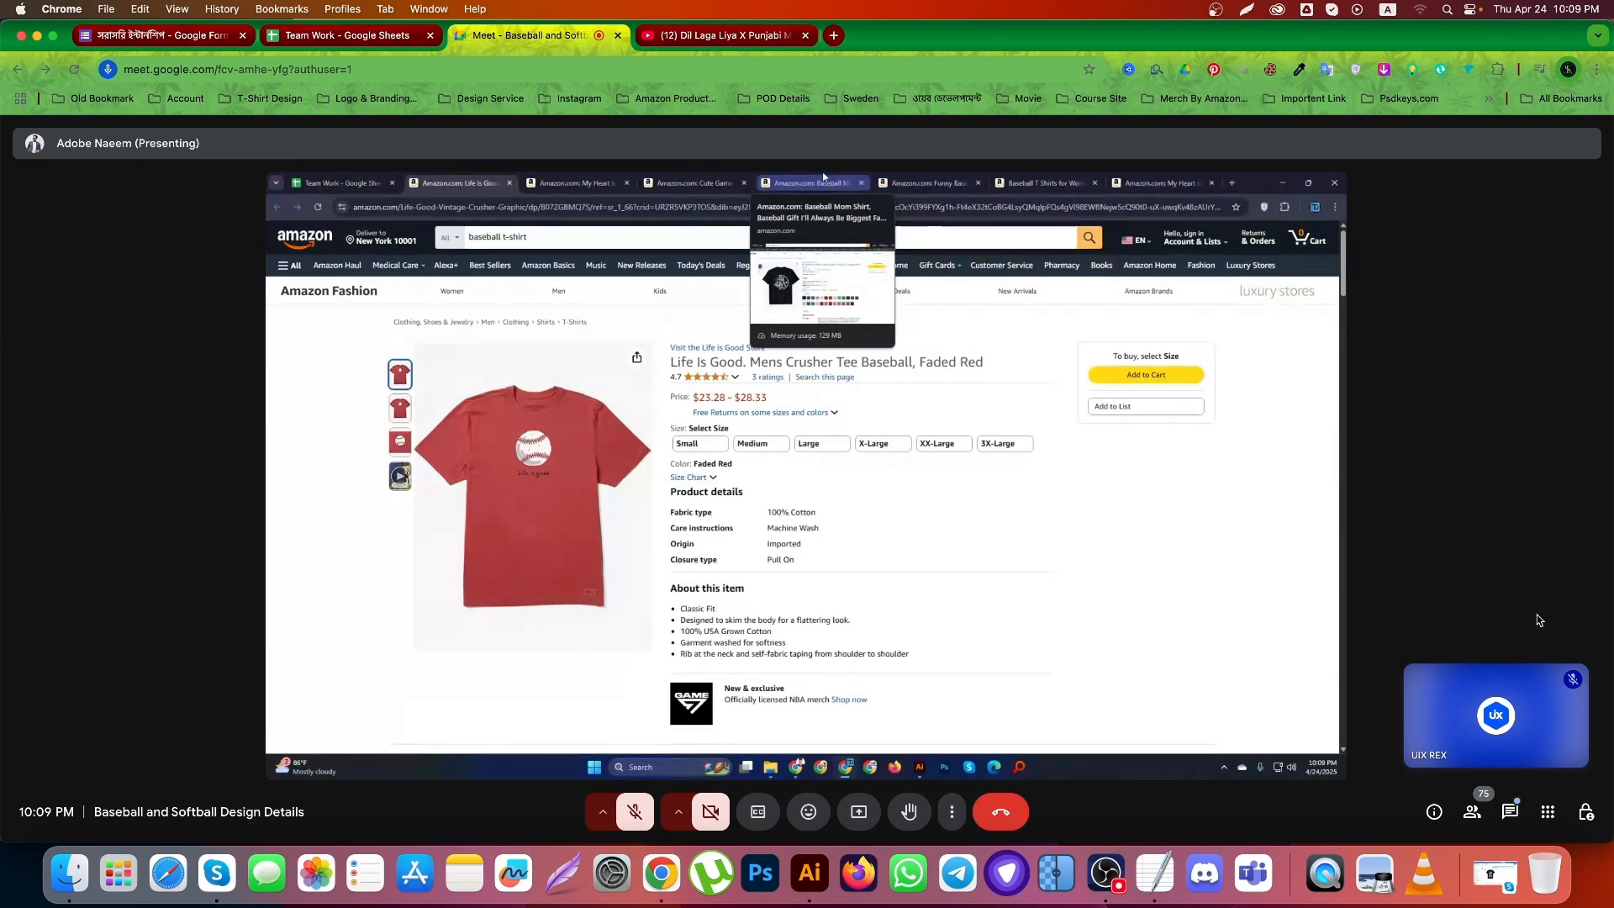
{"action": "left_click", "coordinate": [1506, 754]}
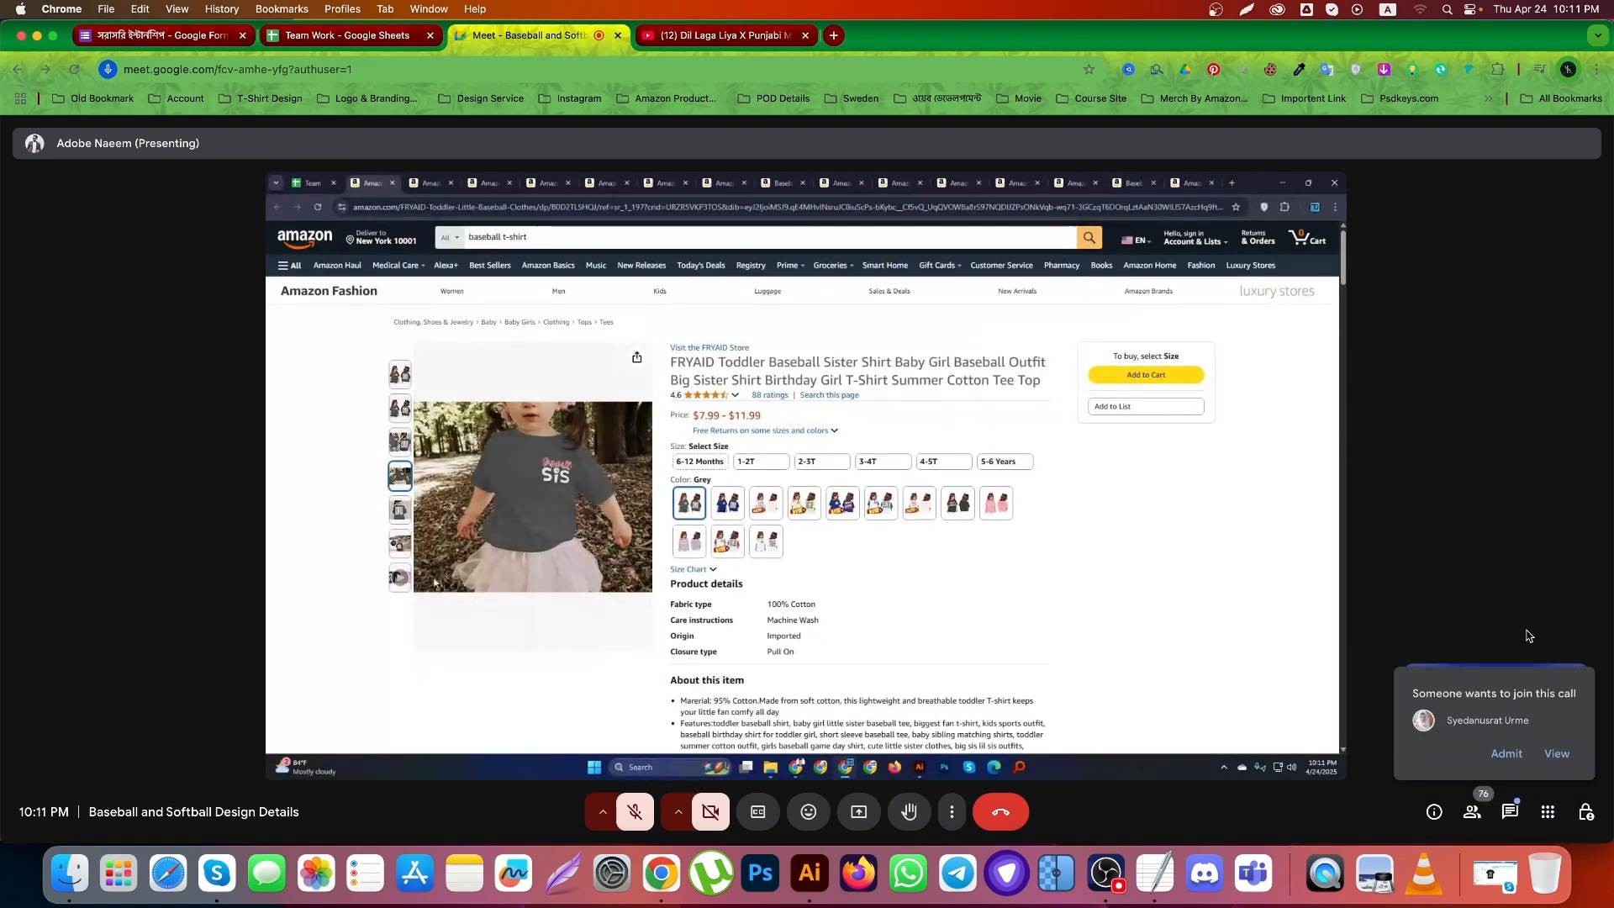
{"action": "left_click", "coordinate": [1505, 753]}
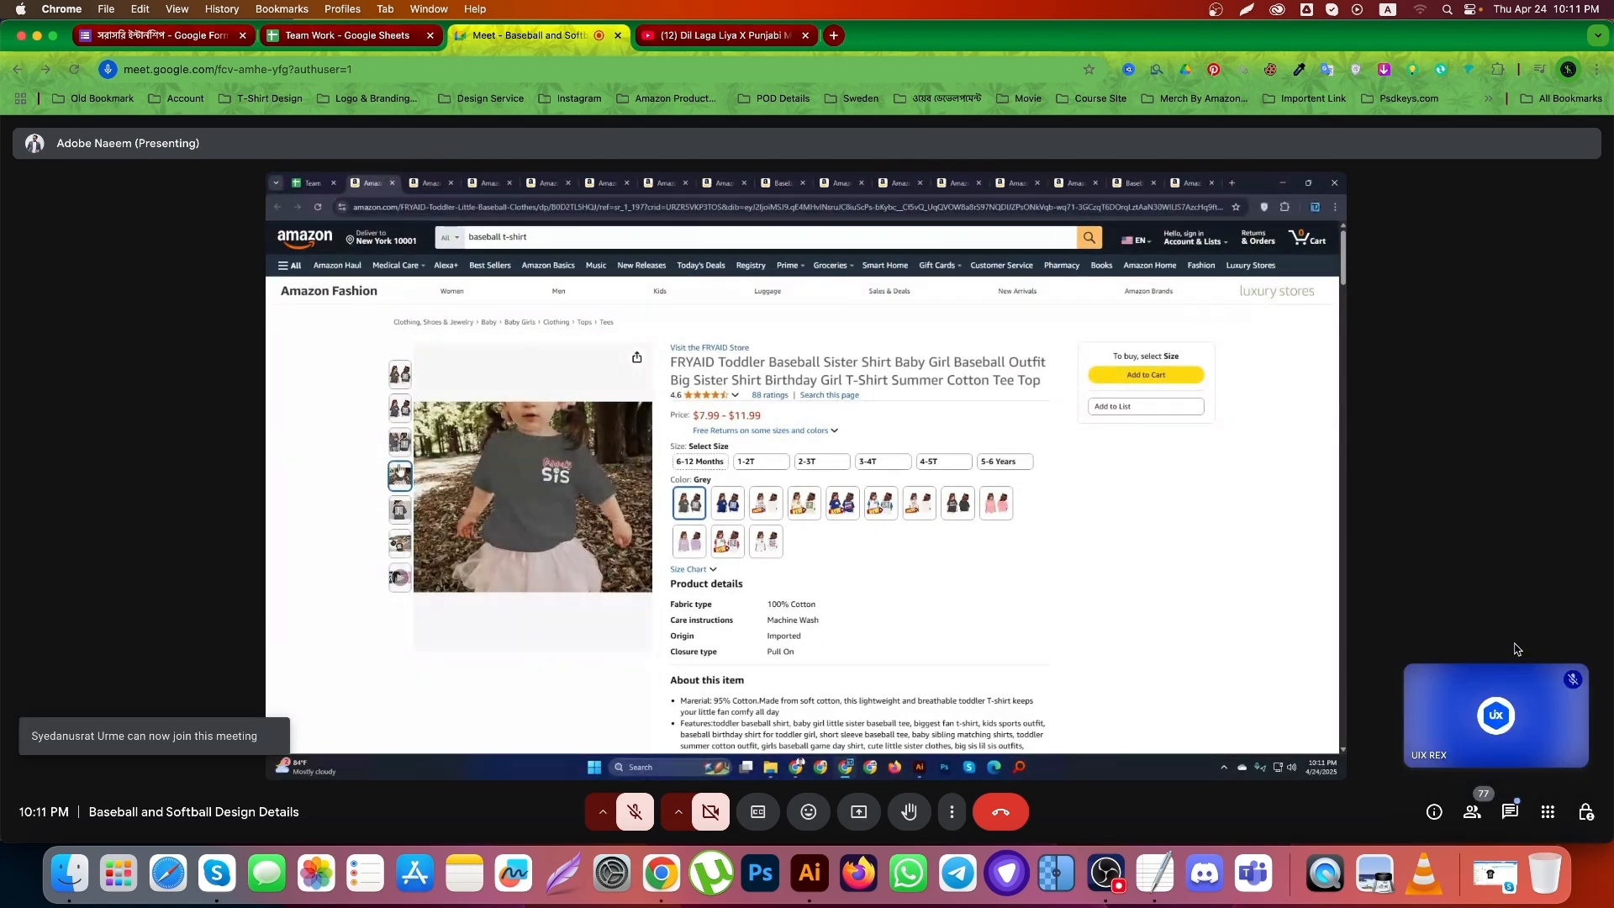
{"action": "mouse_move", "coordinate": [1511, 706]}
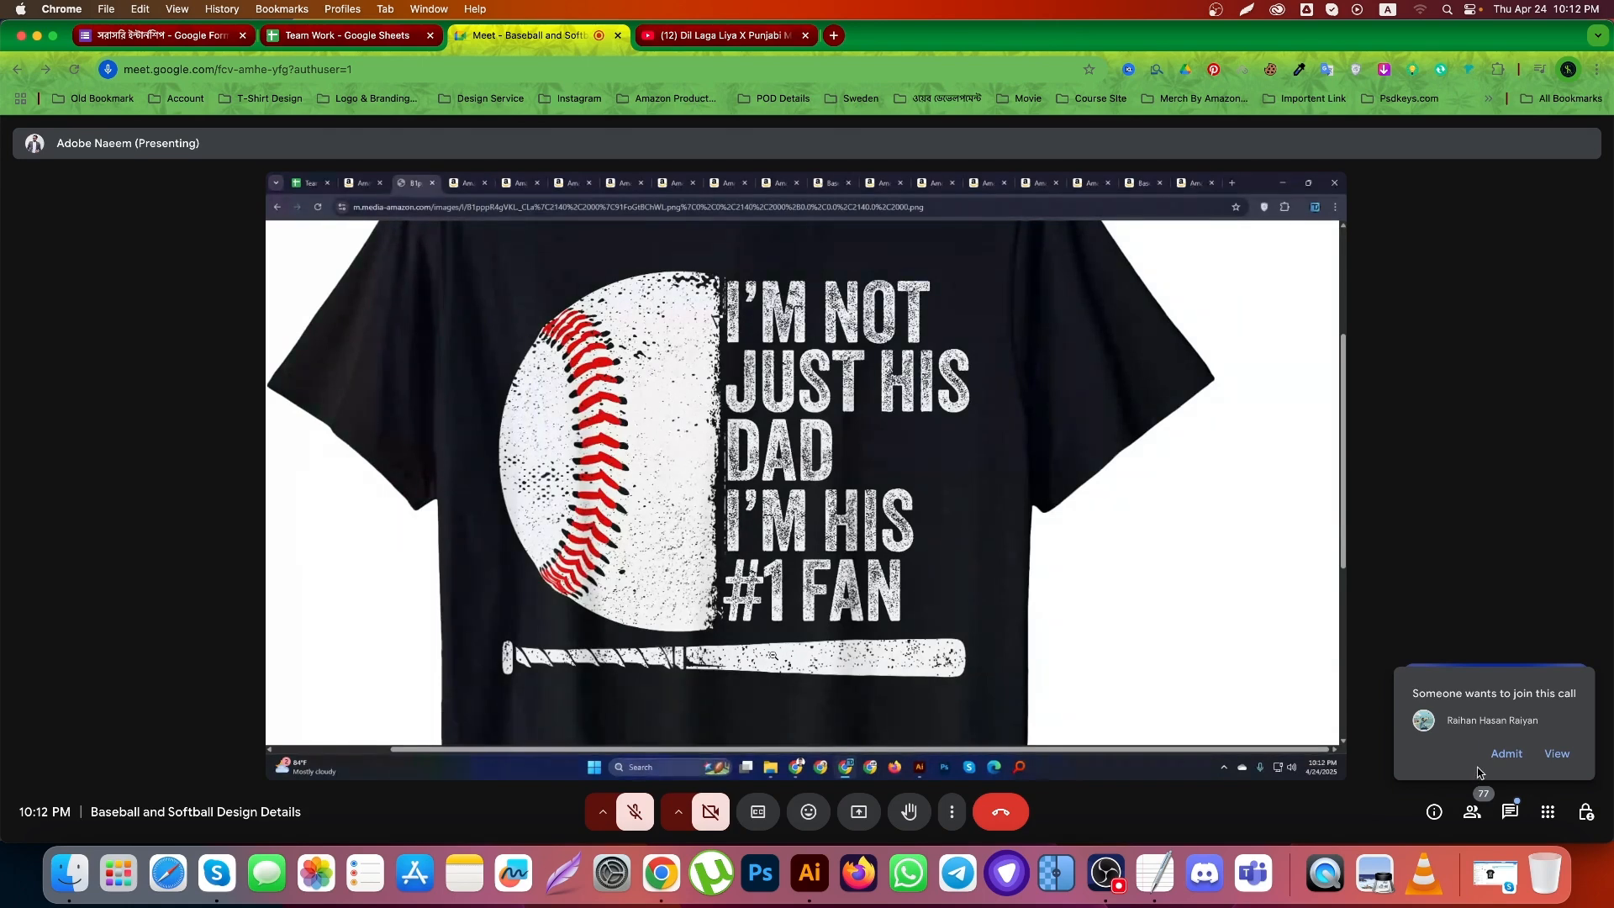
{"action": "left_click", "coordinate": [1493, 760]}
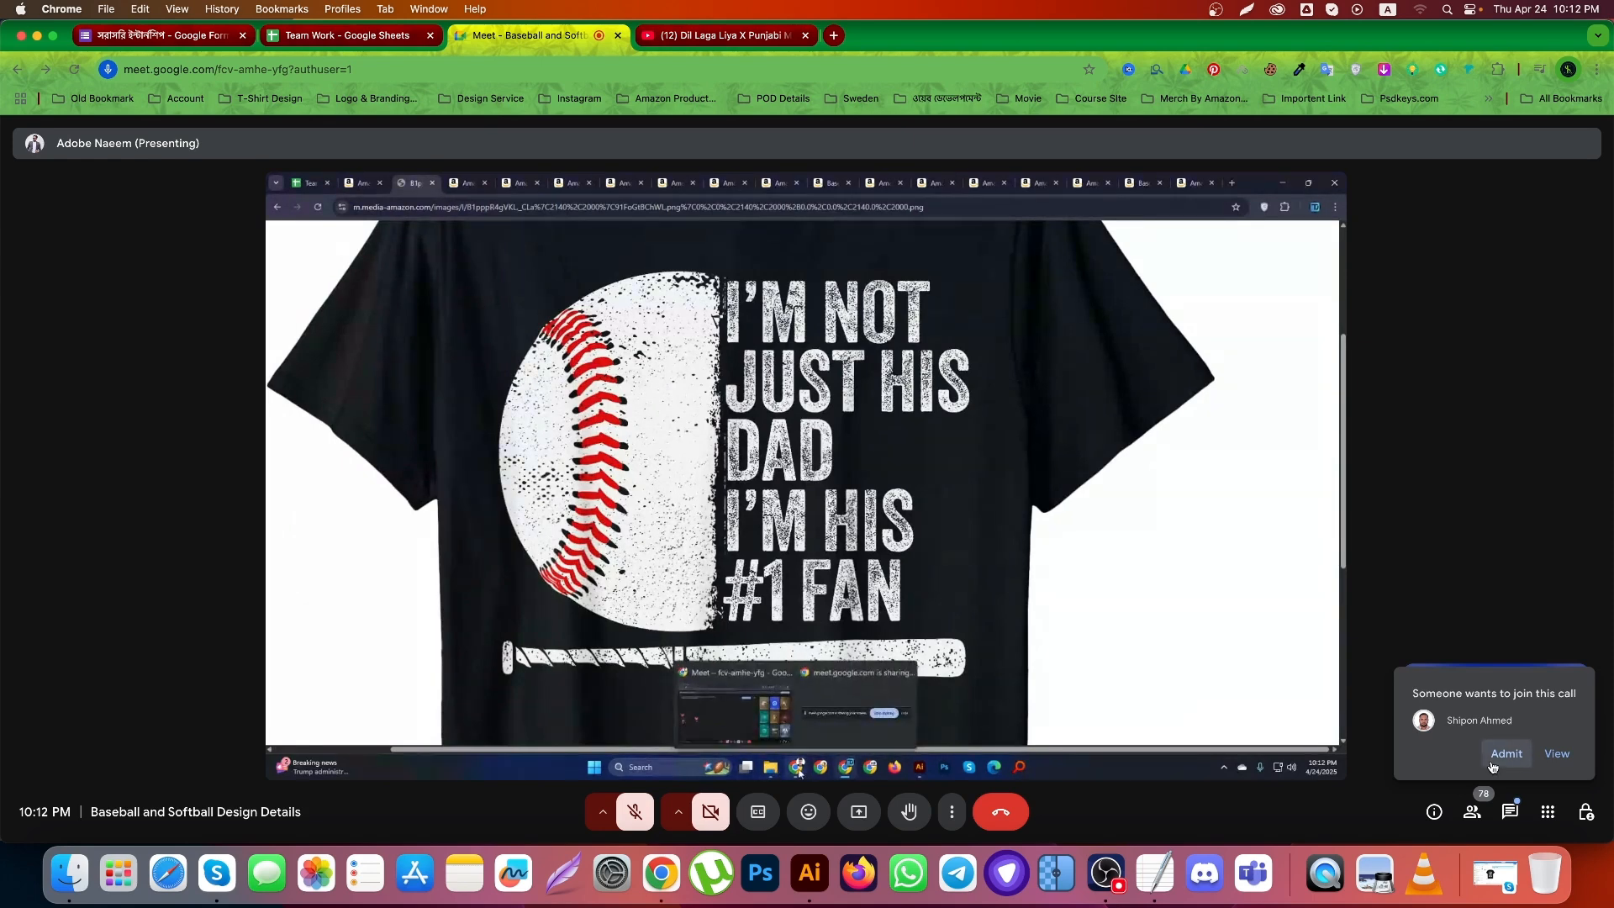
{"action": "left_click", "coordinate": [1503, 755]}
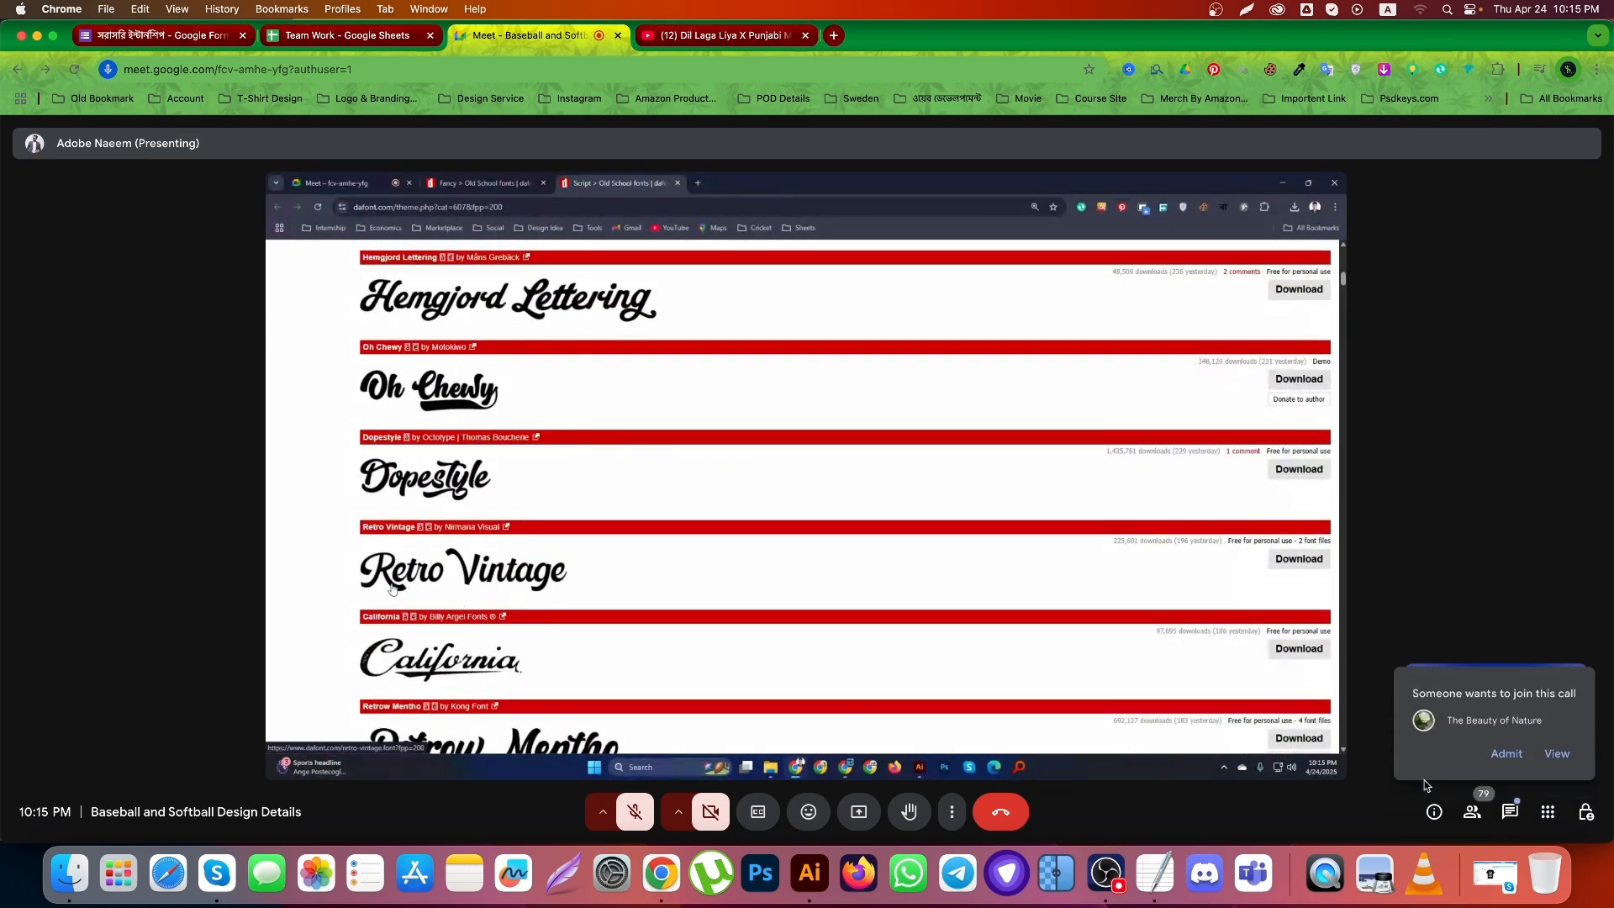
{"action": "left_click", "coordinate": [1495, 766]}
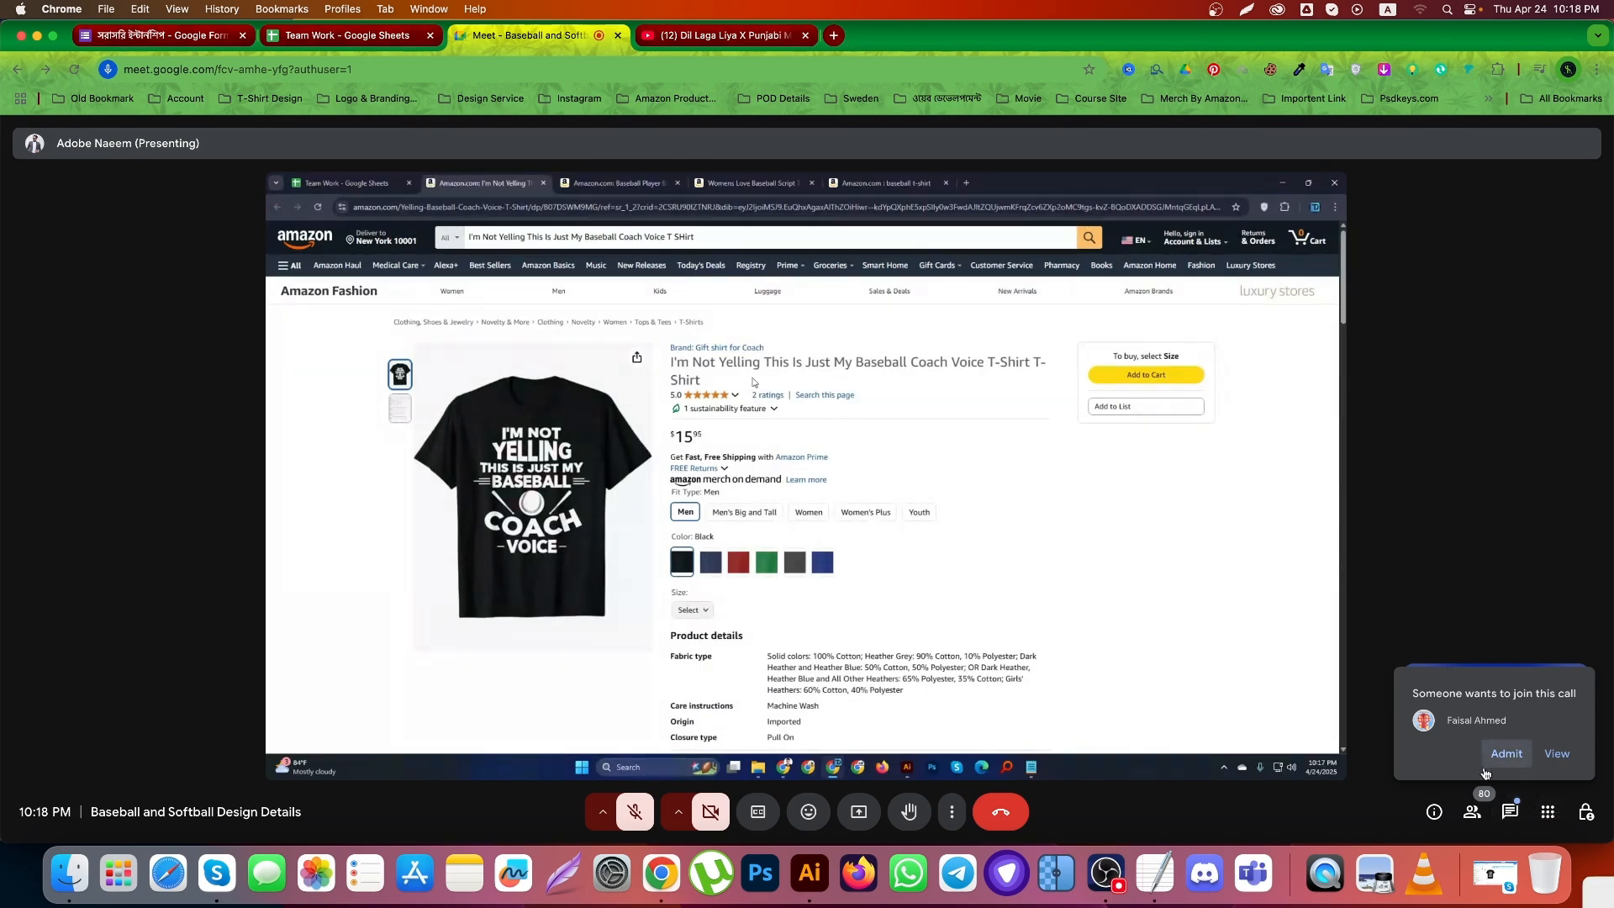
{"action": "left_click", "coordinate": [1506, 753]}
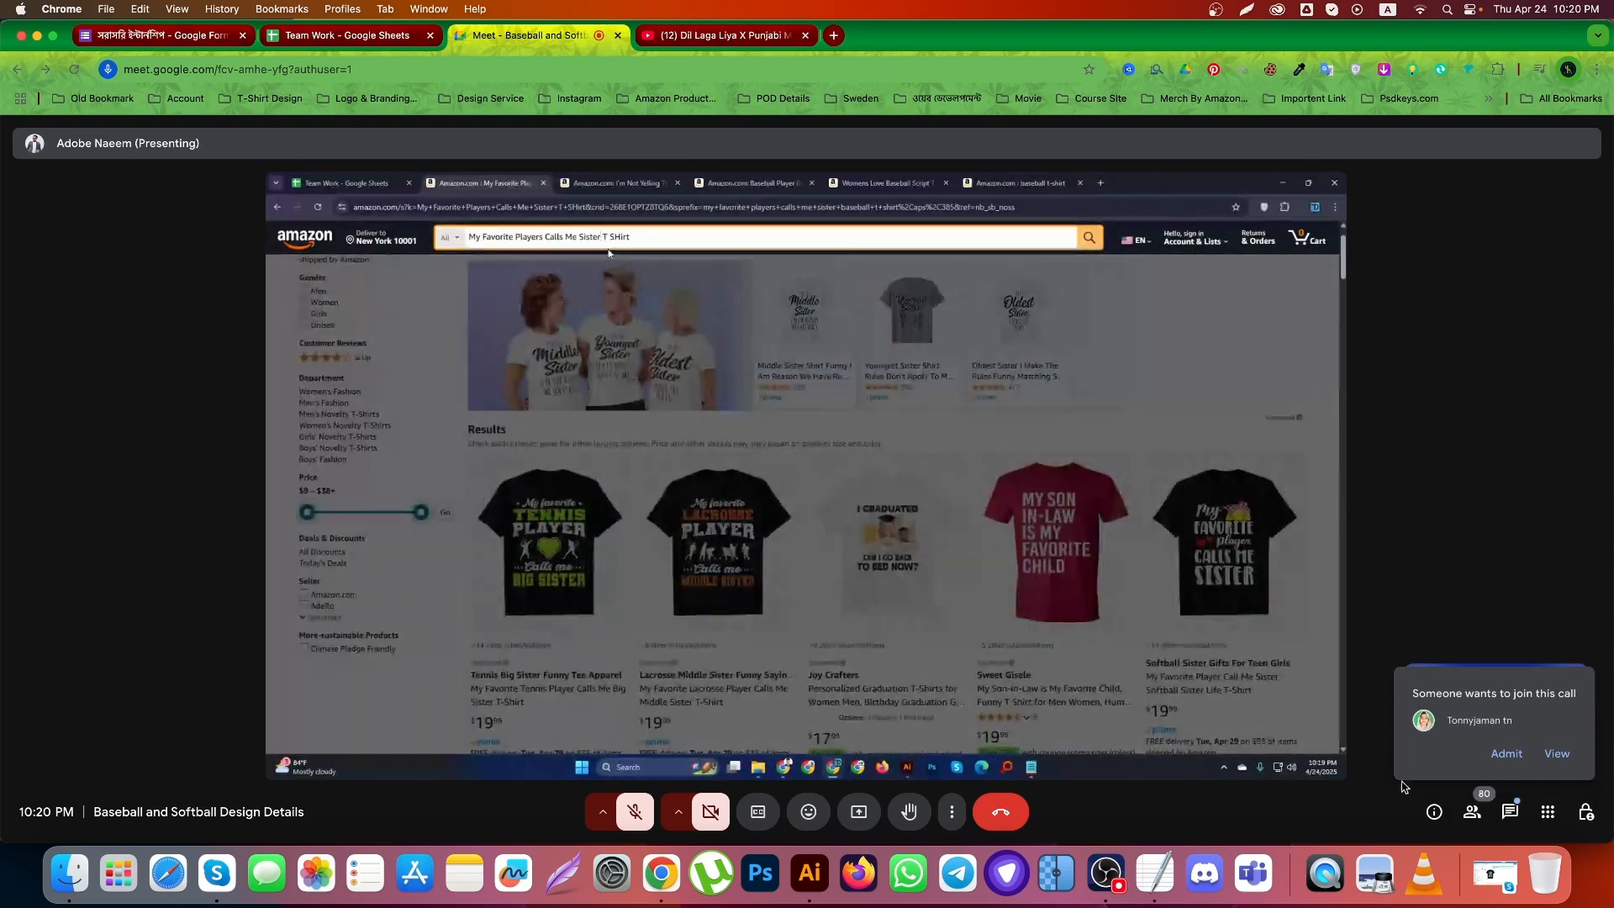
{"action": "left_click", "coordinate": [1506, 755]}
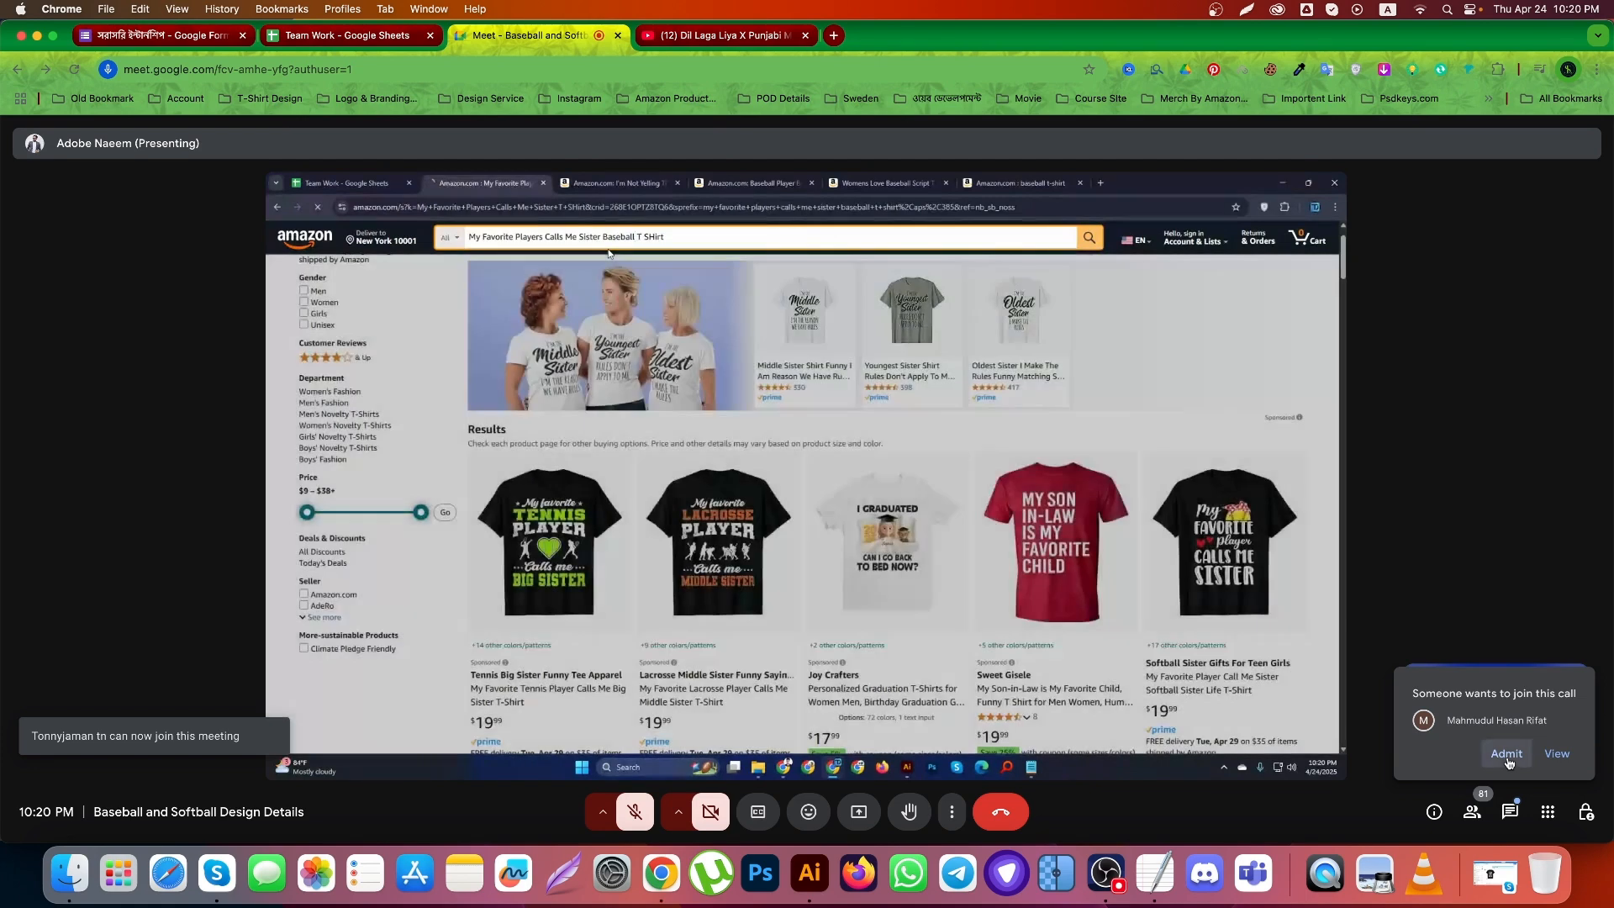
{"action": "left_click", "coordinate": [1507, 756]}
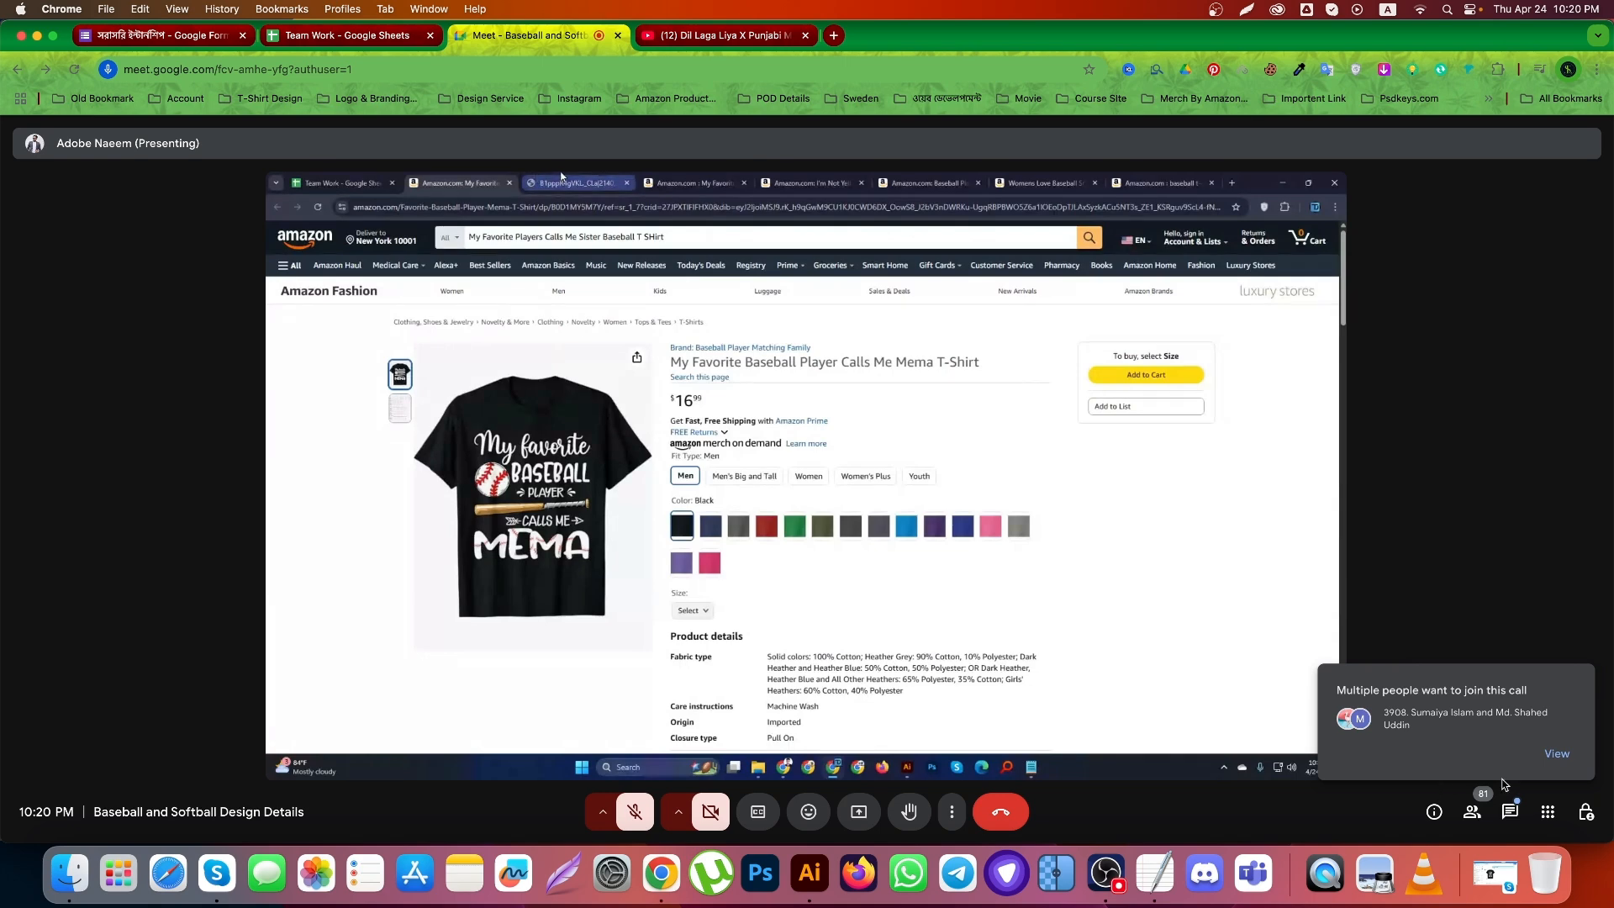
View the waiting list and admit everyone pending, including the latest requesters, closing the participant list once it is clear
{"action": "left_click", "coordinate": [1557, 753]}
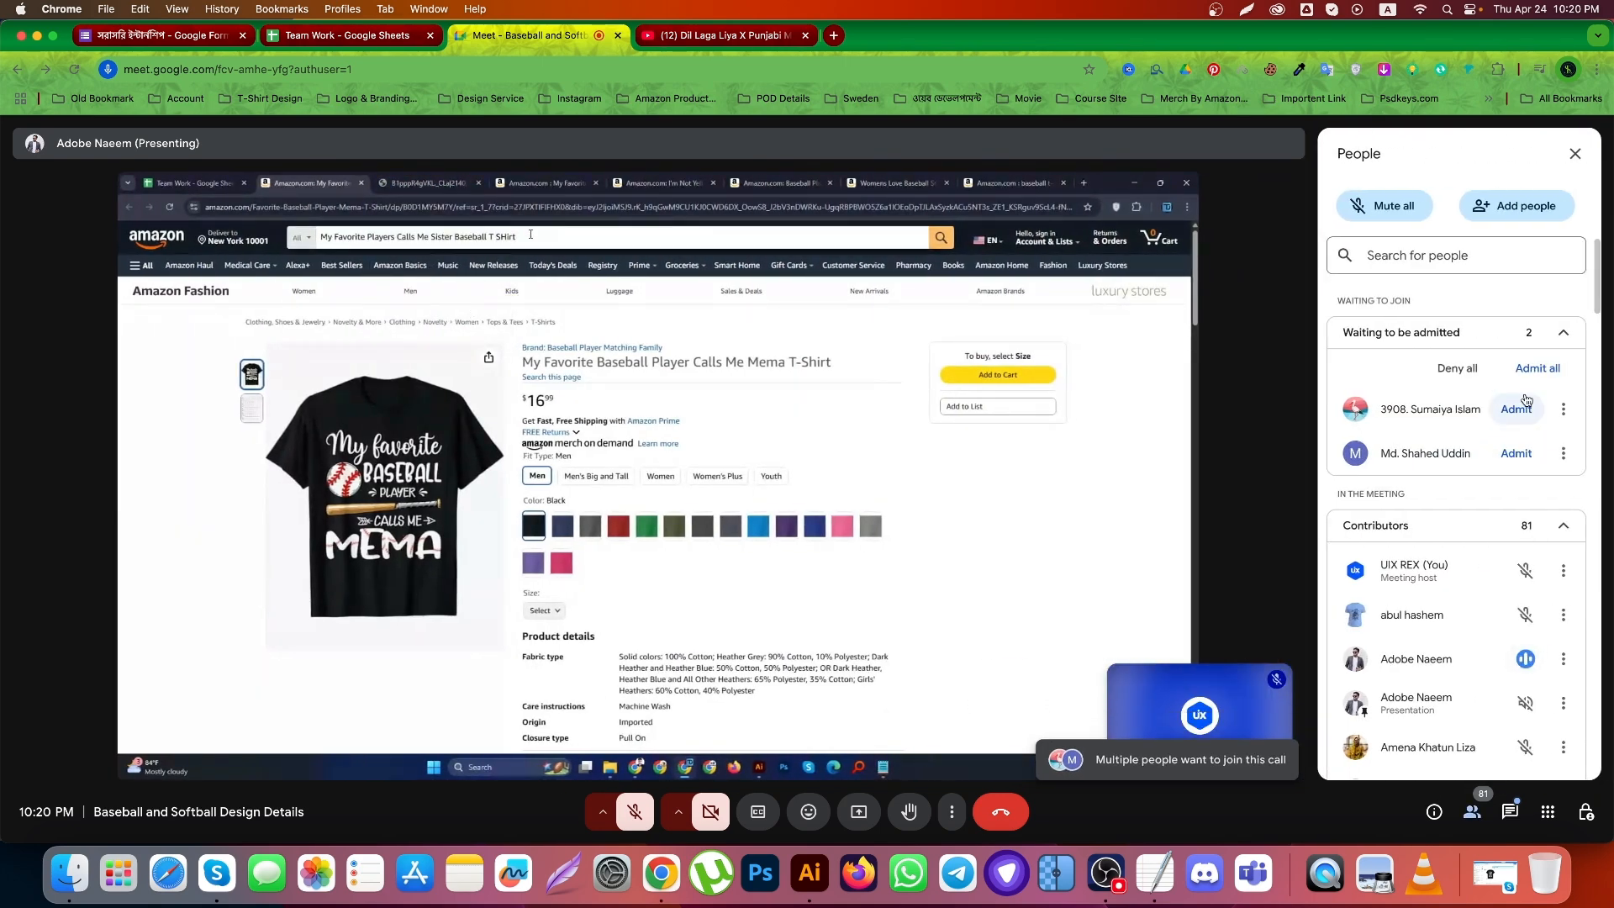
{"action": "left_click", "coordinate": [1538, 368]}
{"action": "left_click", "coordinate": [901, 525]}
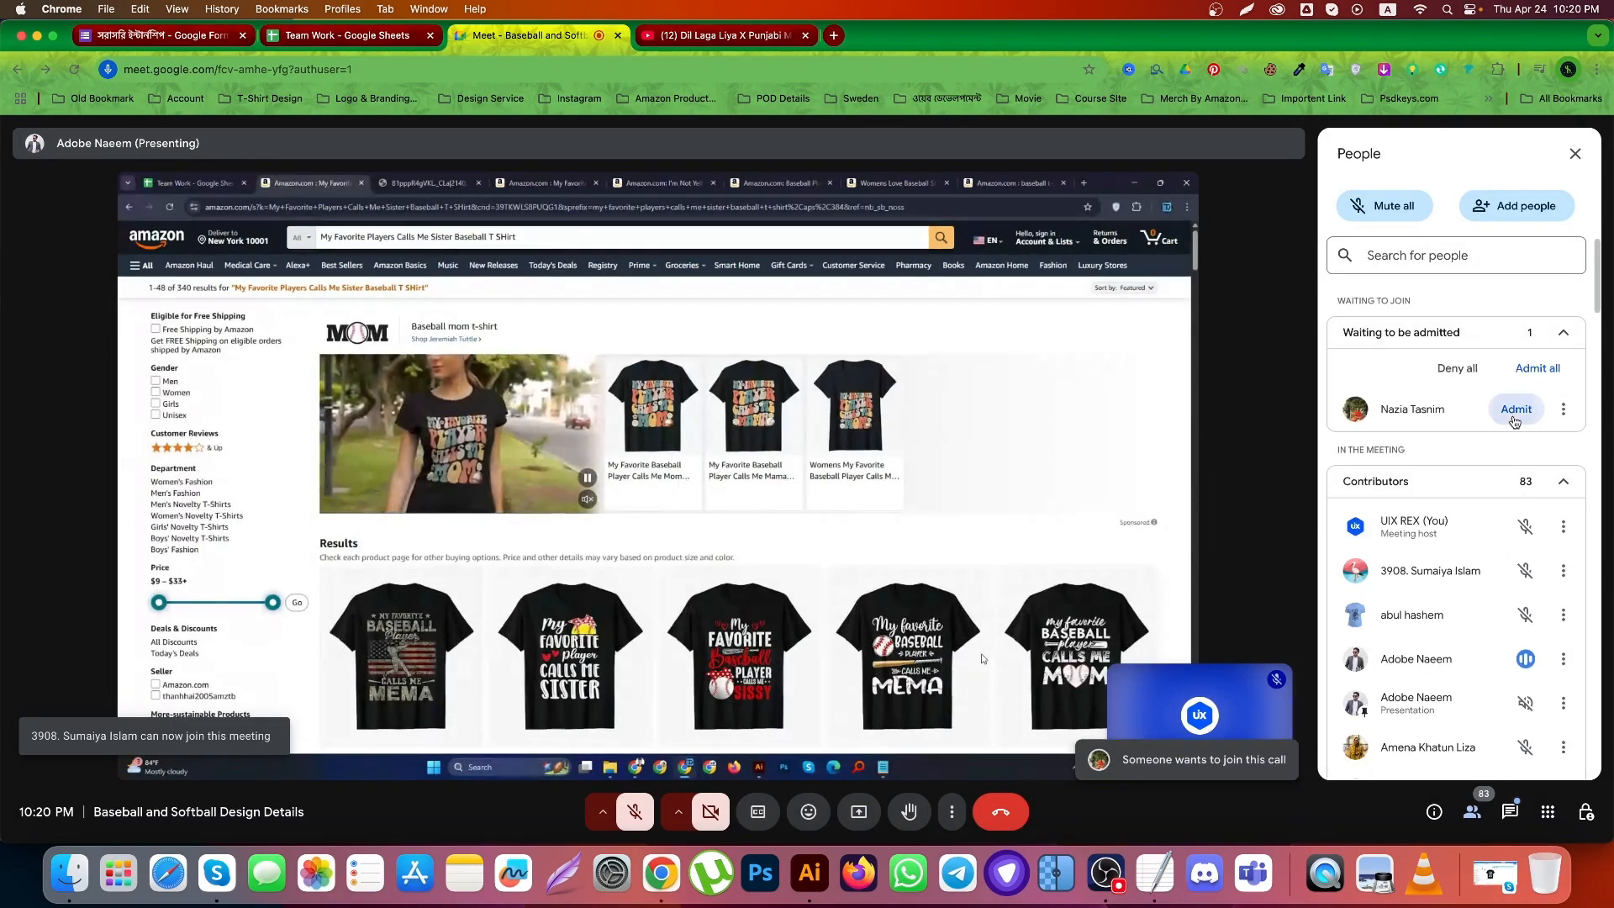
{"action": "left_click", "coordinate": [1517, 410]}
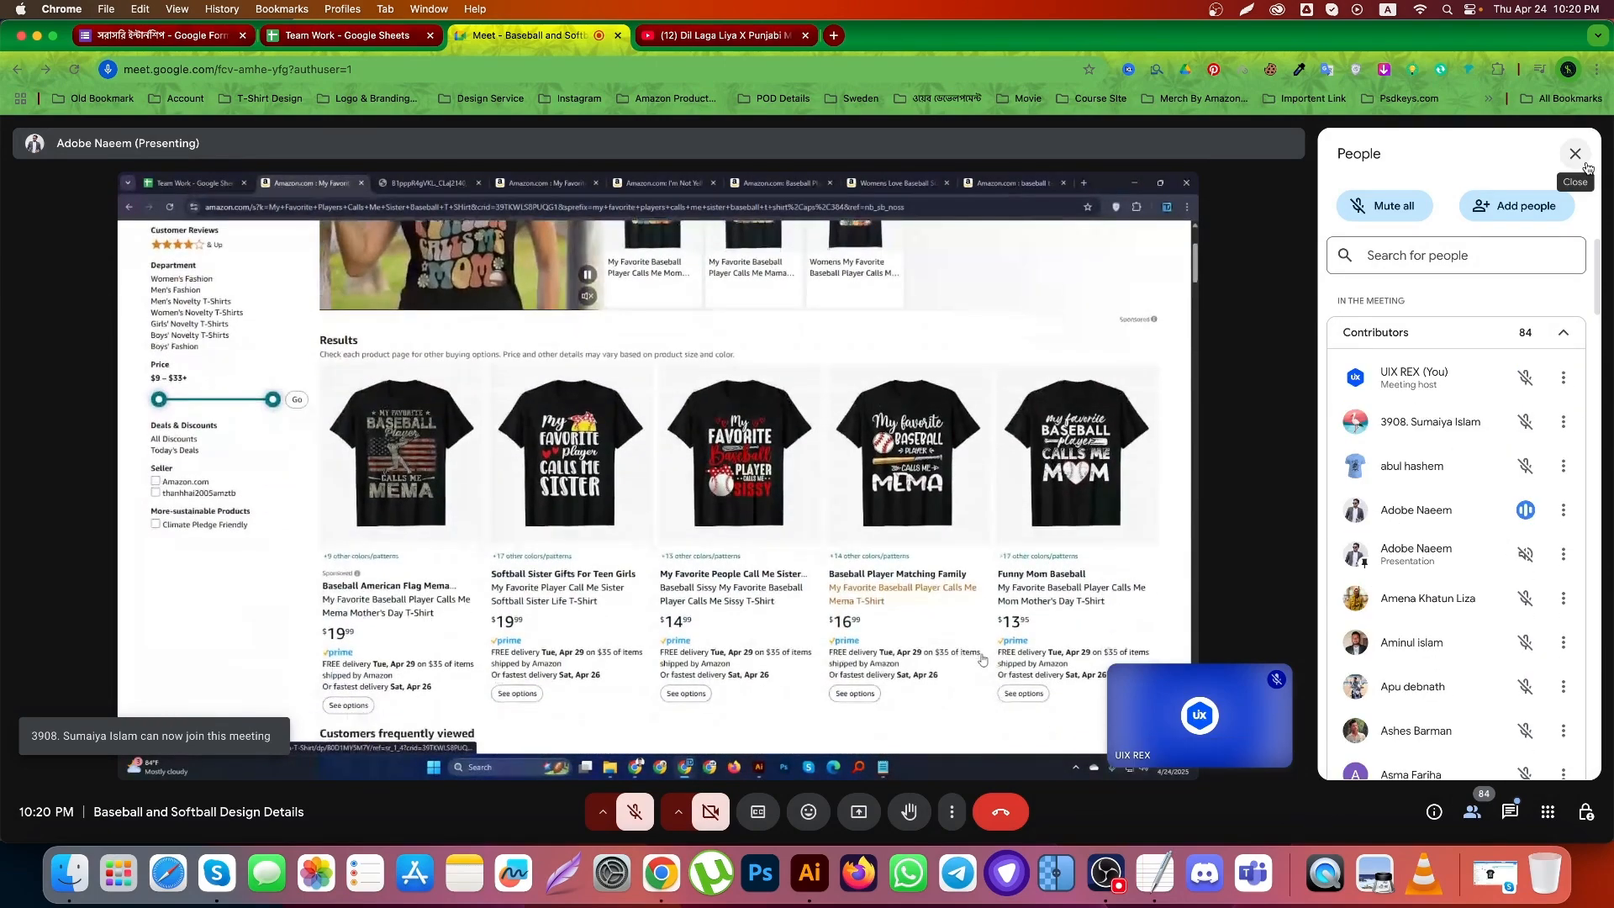
{"action": "left_click", "coordinate": [1575, 154]}
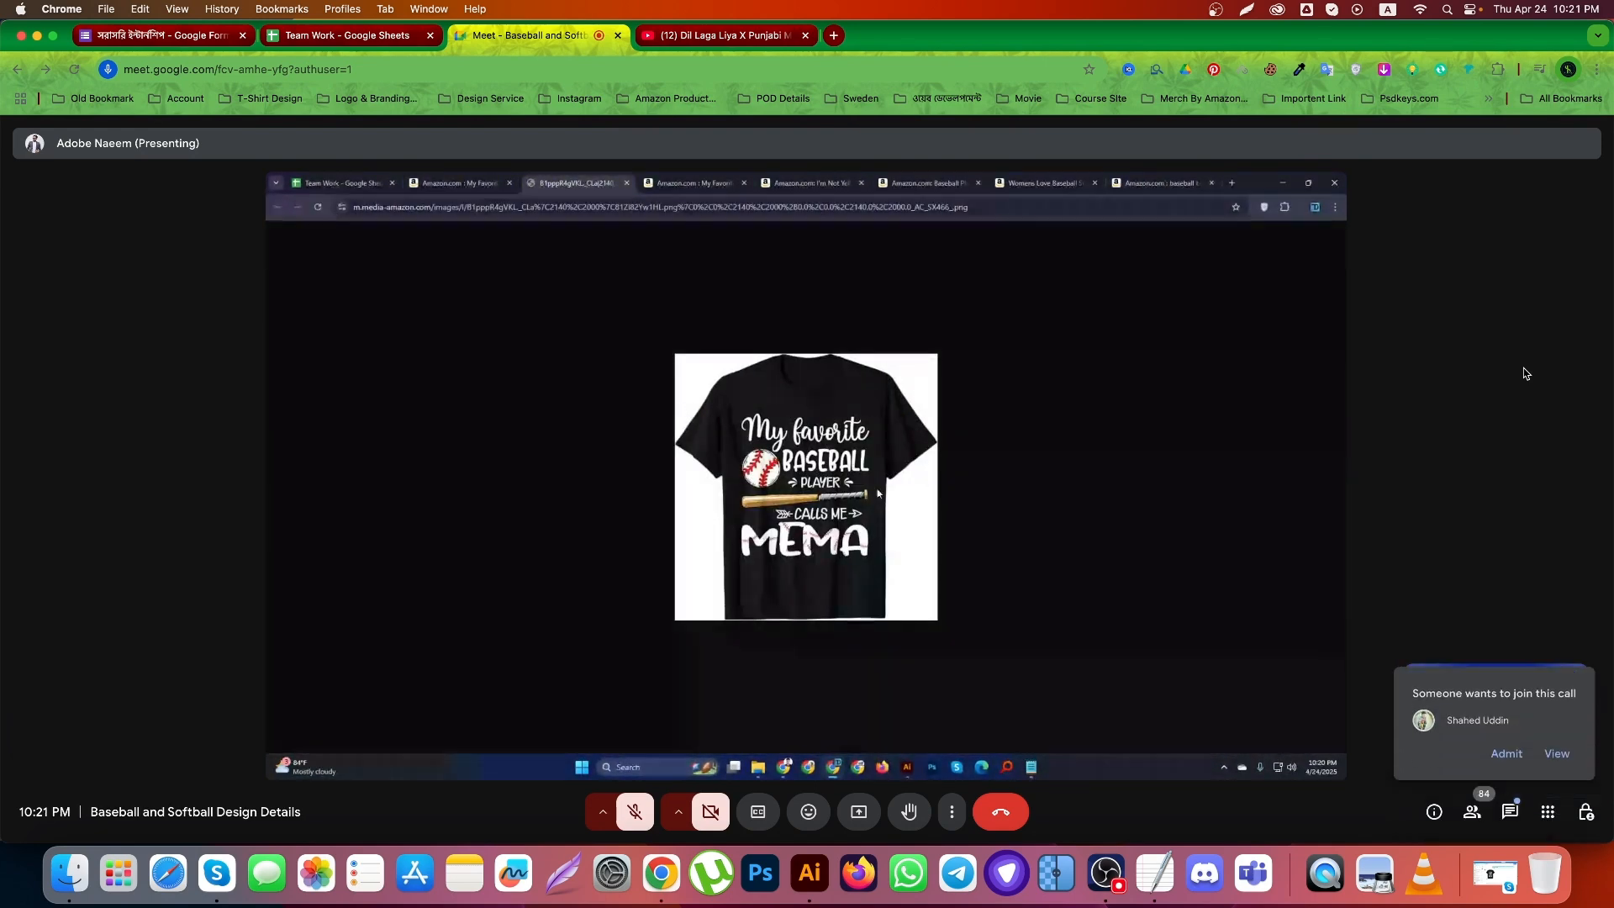
{"action": "left_click", "coordinate": [1506, 753]}
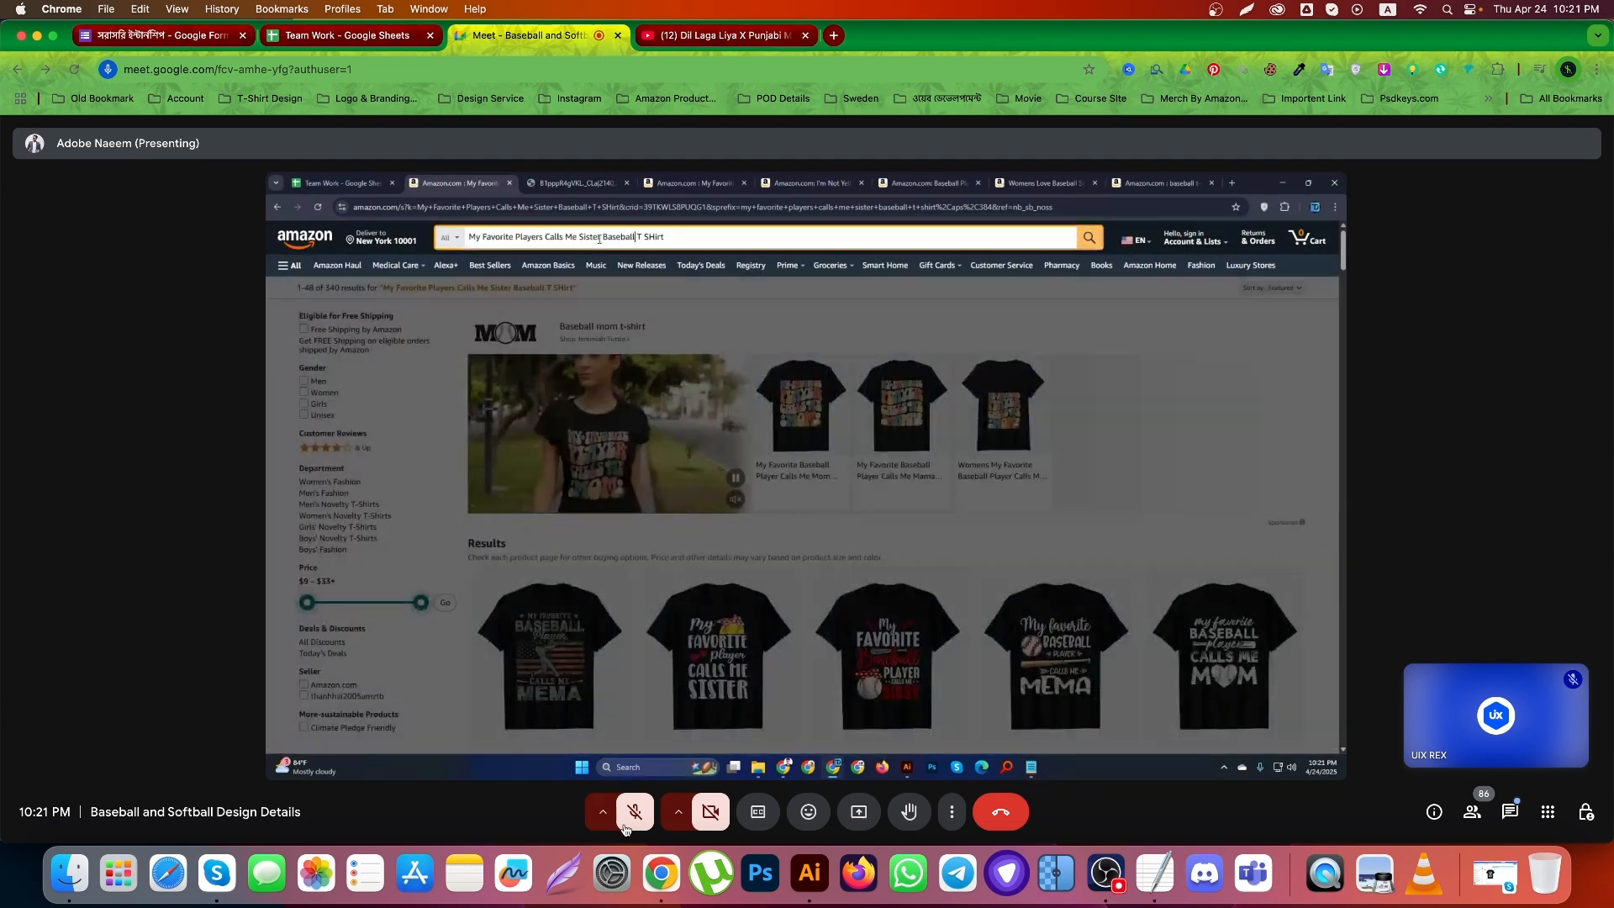
Unmute the microphone and minimize the self-view tile
{"action": "left_click", "coordinate": [635, 811]}
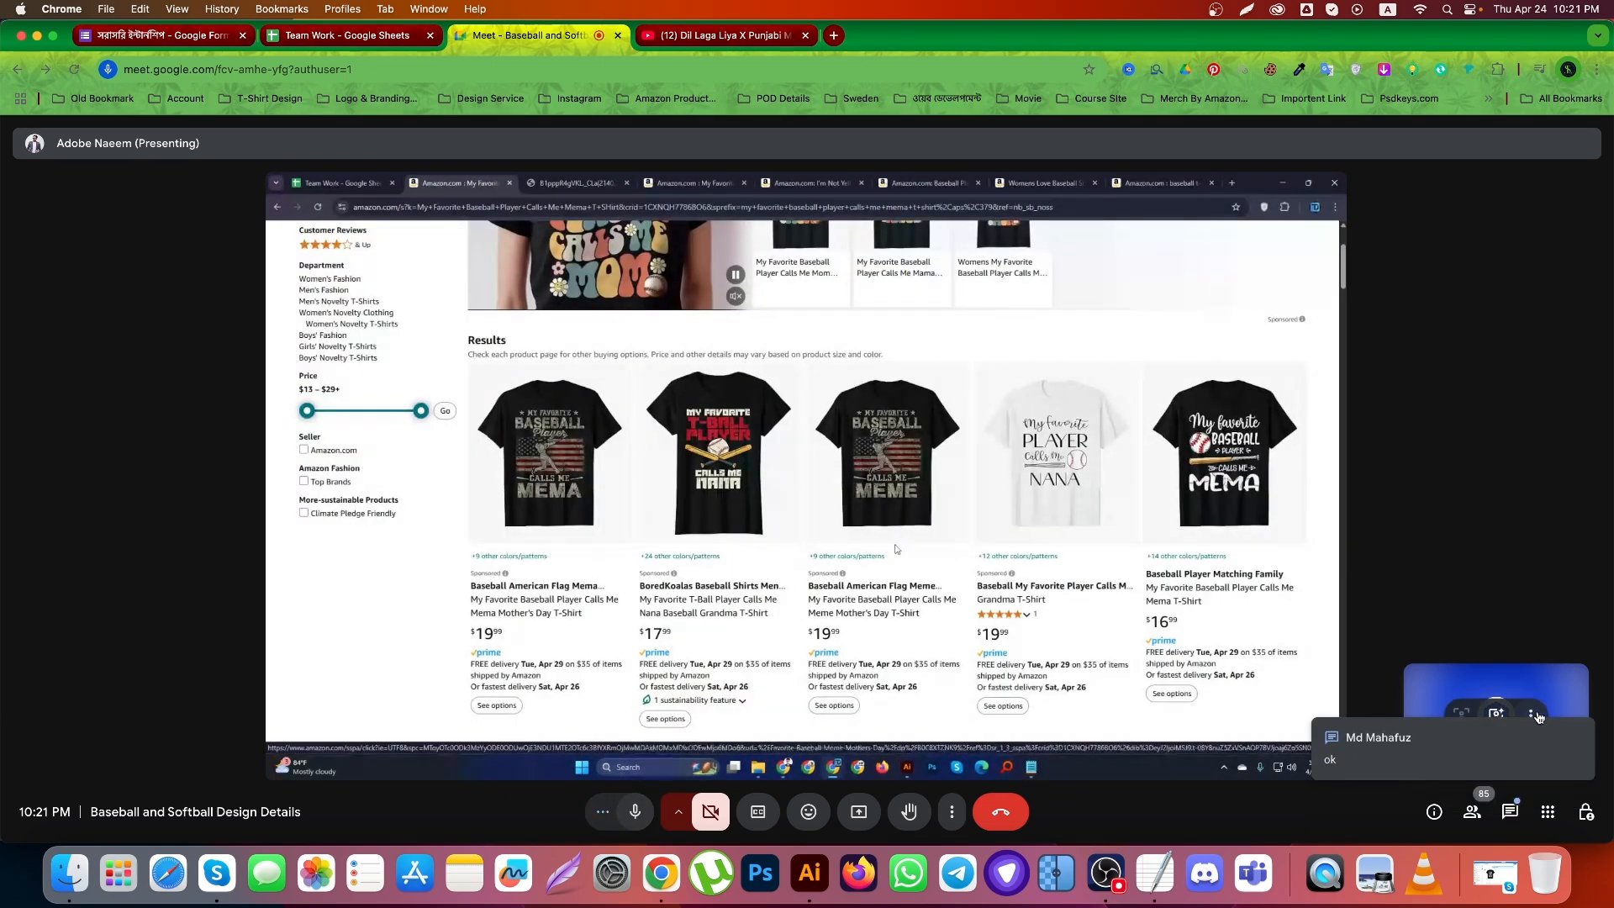
{"action": "left_click", "coordinate": [1531, 713]}
{"action": "mouse_move", "coordinate": [1455, 644]}
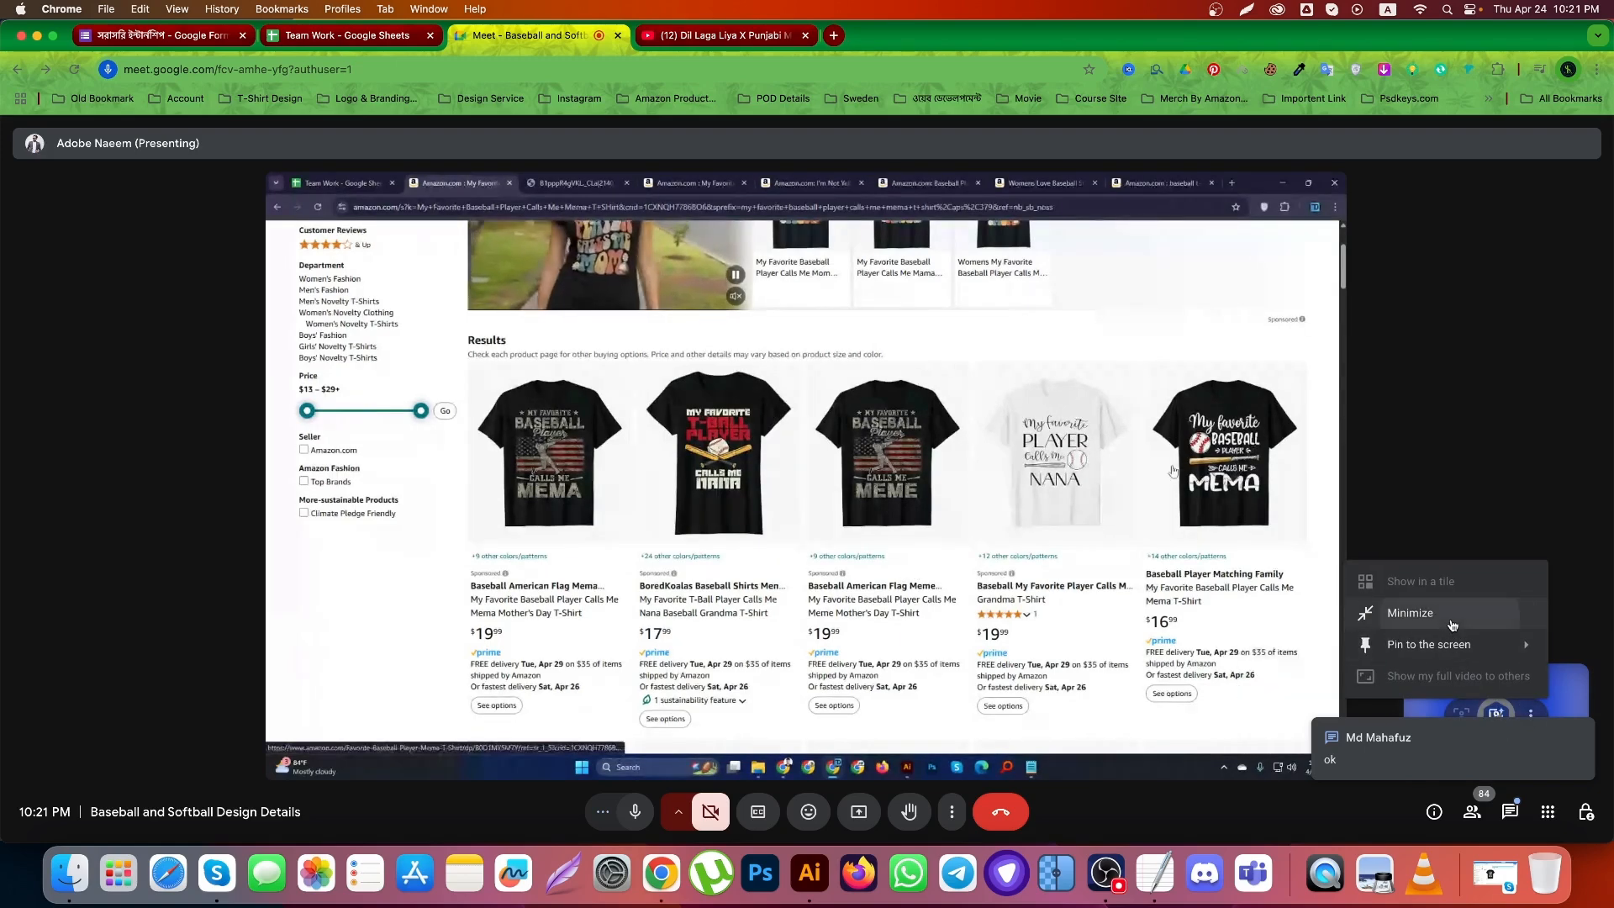
{"action": "left_click", "coordinate": [1410, 613]}
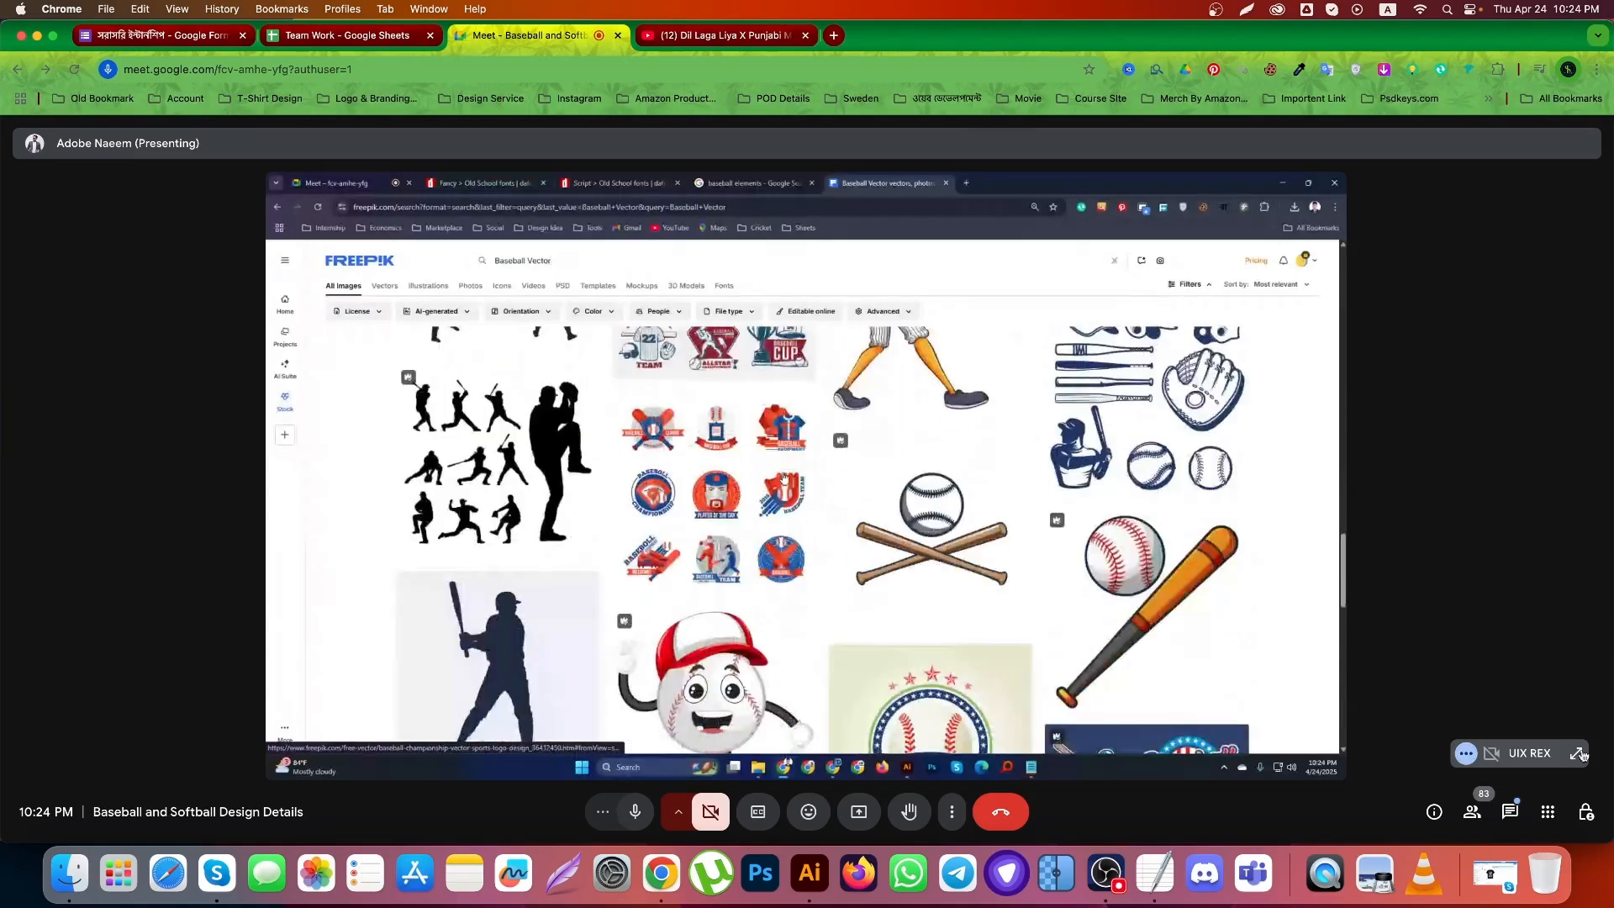
Switch to WhatsApp and Finder, and select the Mama-Mommy, Mom of the Birthday Dude and Strong-As-a-Mother t-shirt images in Downloads
{"action": "left_click", "coordinate": [909, 876]}
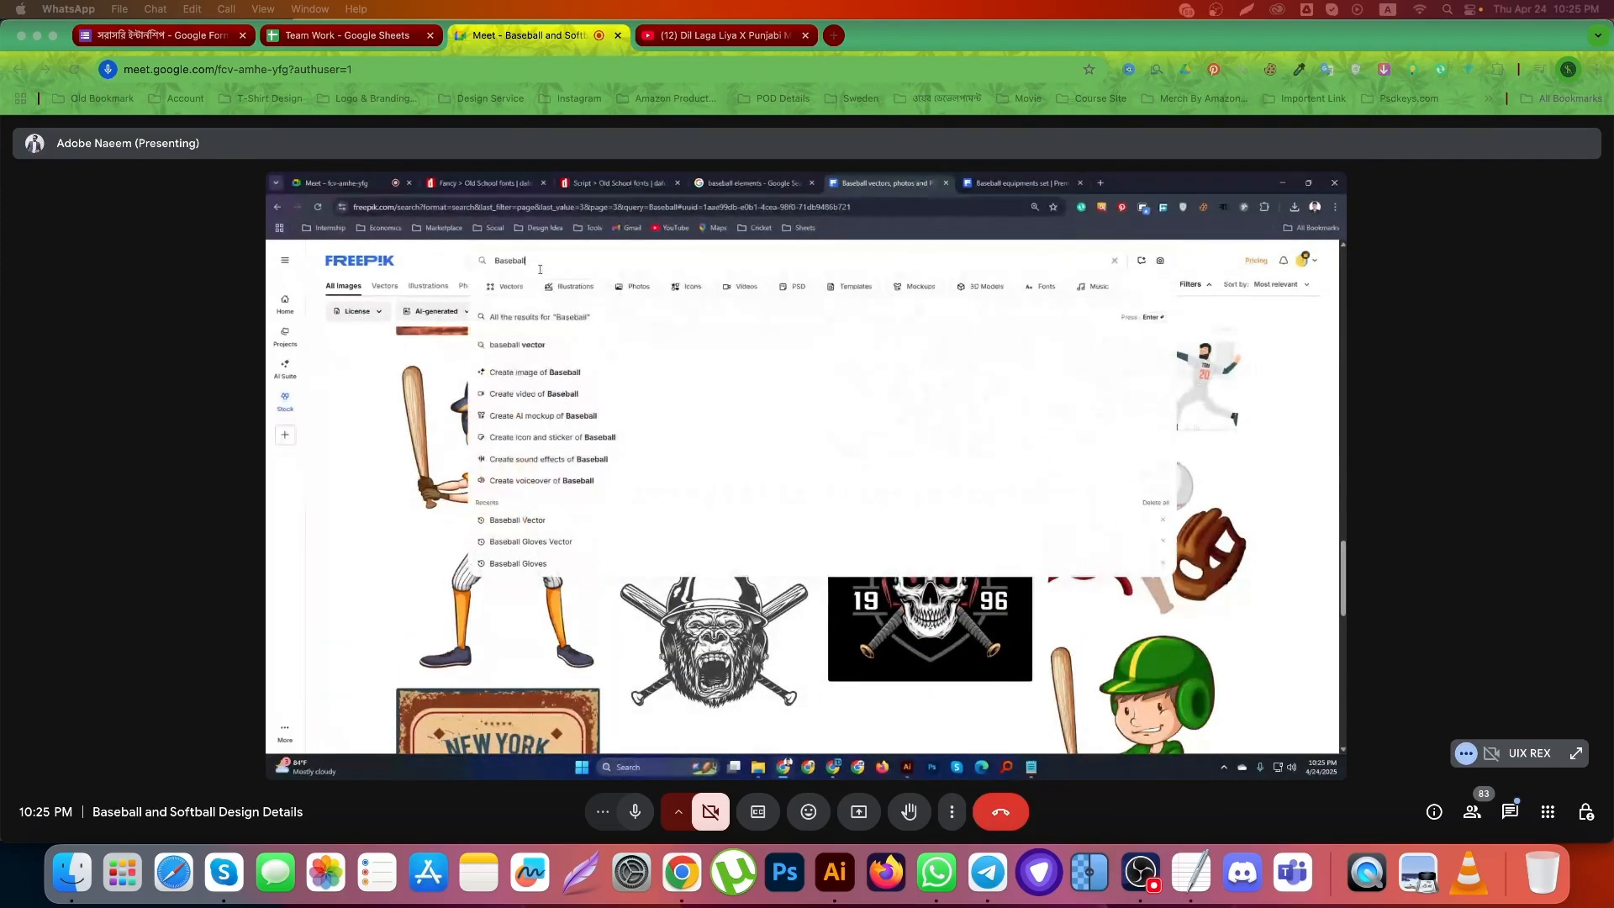
{"action": "left_click", "coordinate": [57, 886]}
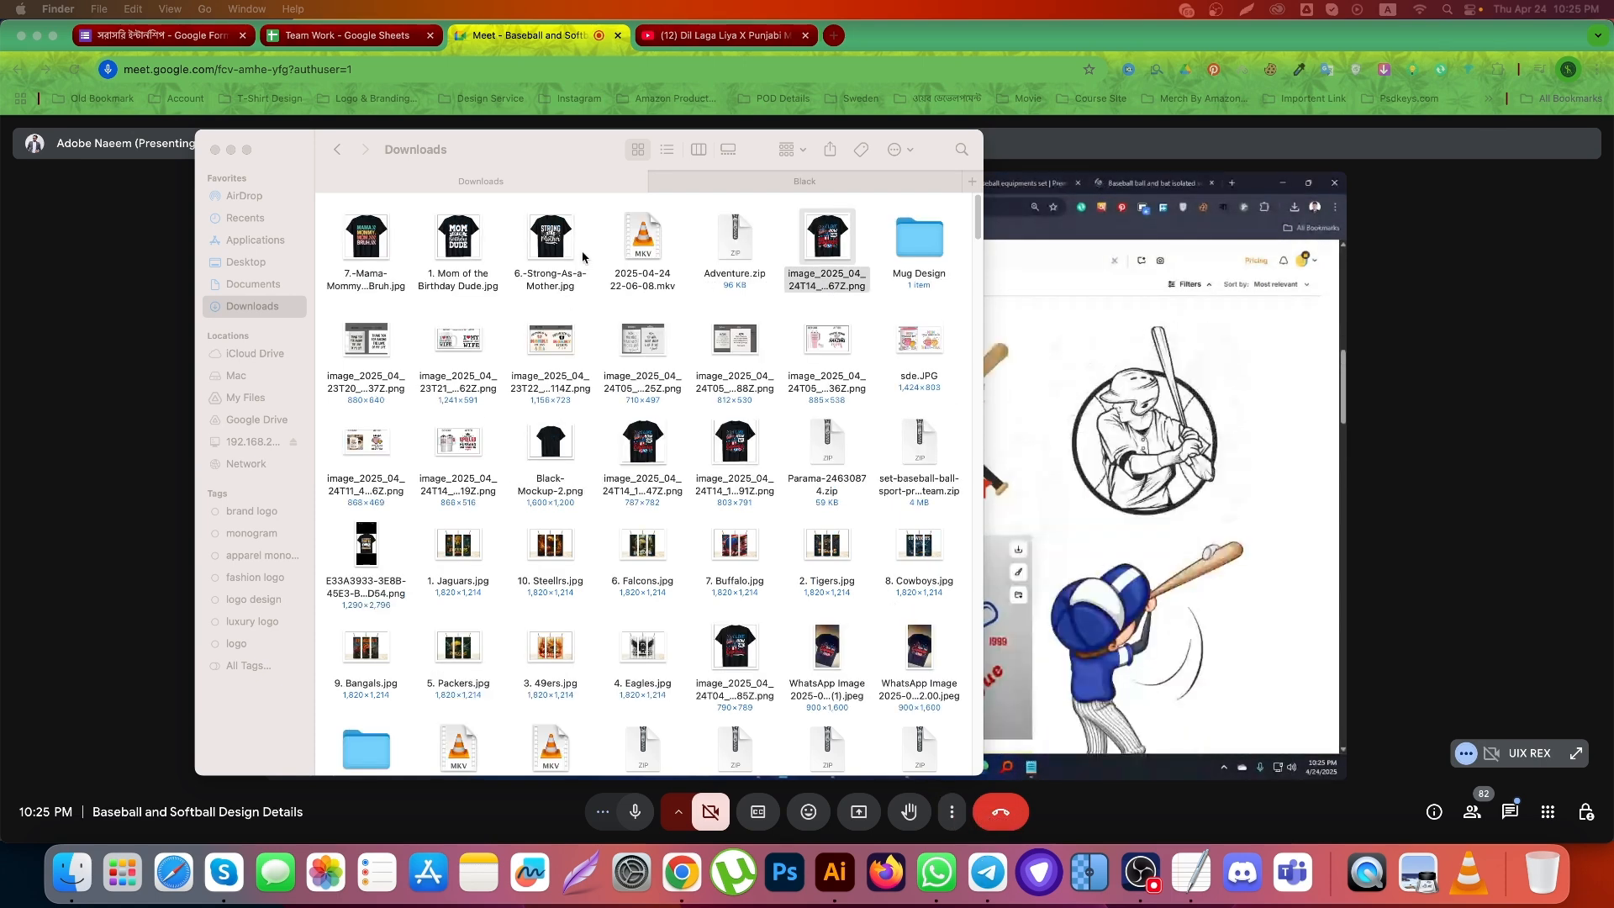
{"action": "left_click_drag", "start_coordinate": [584, 254], "coordinate": [377, 223]}
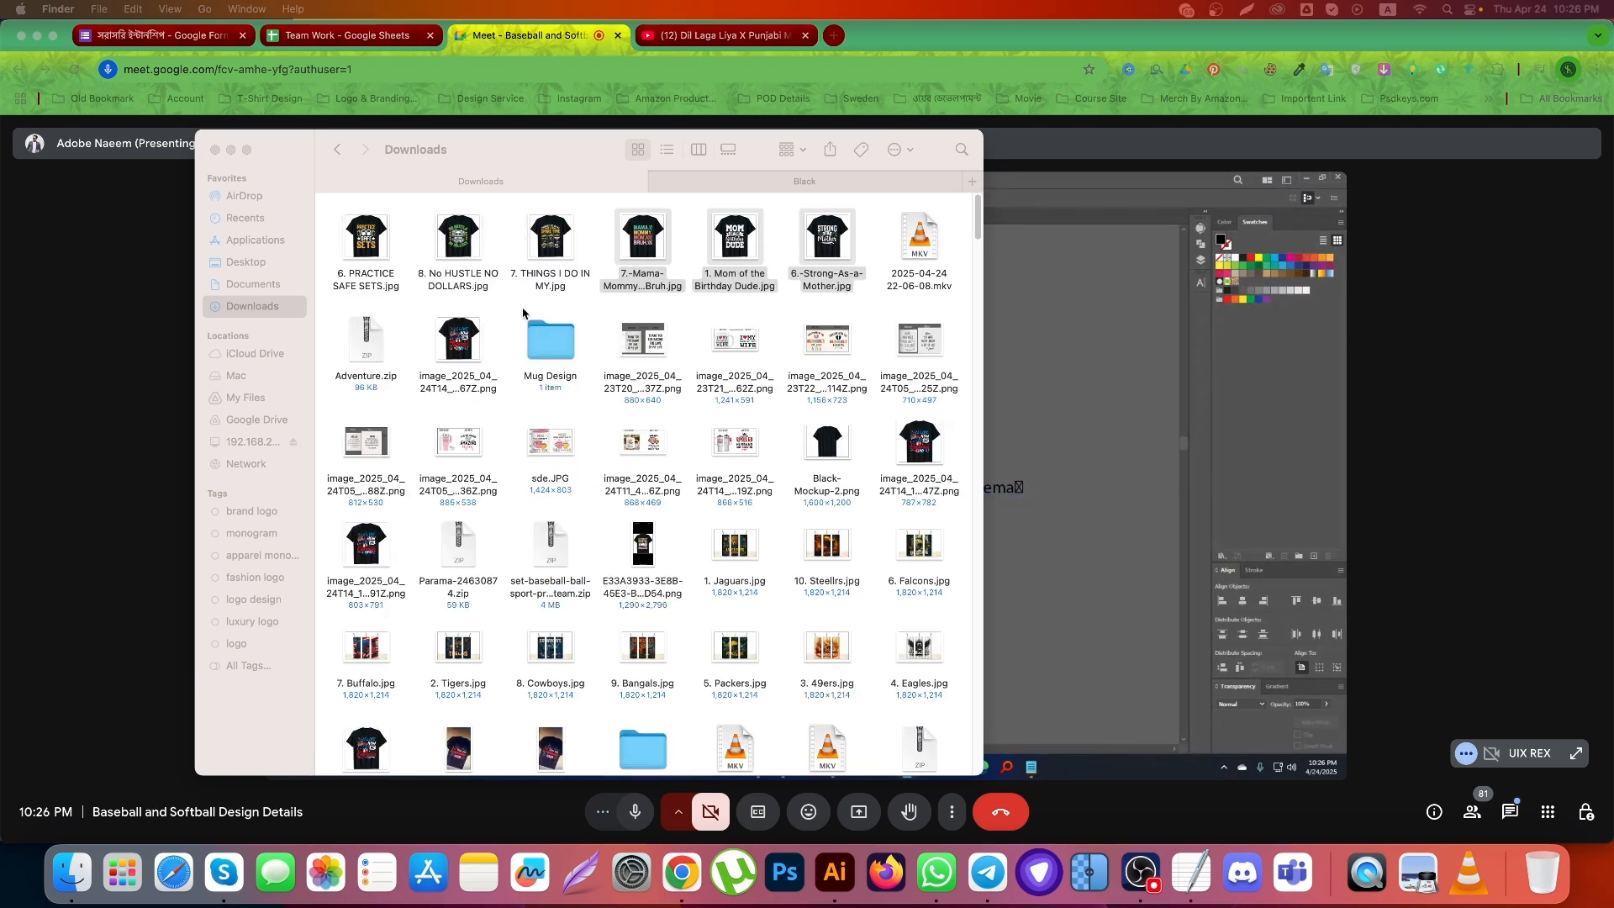
Select the PRACTICE SAFE SETS, No HUSTLE NO DOLLARS and THINGS I DO IN MY images in Downloads, and return to the meeting
{"action": "left_click_drag", "start_coordinate": [574, 300], "coordinate": [376, 242]}
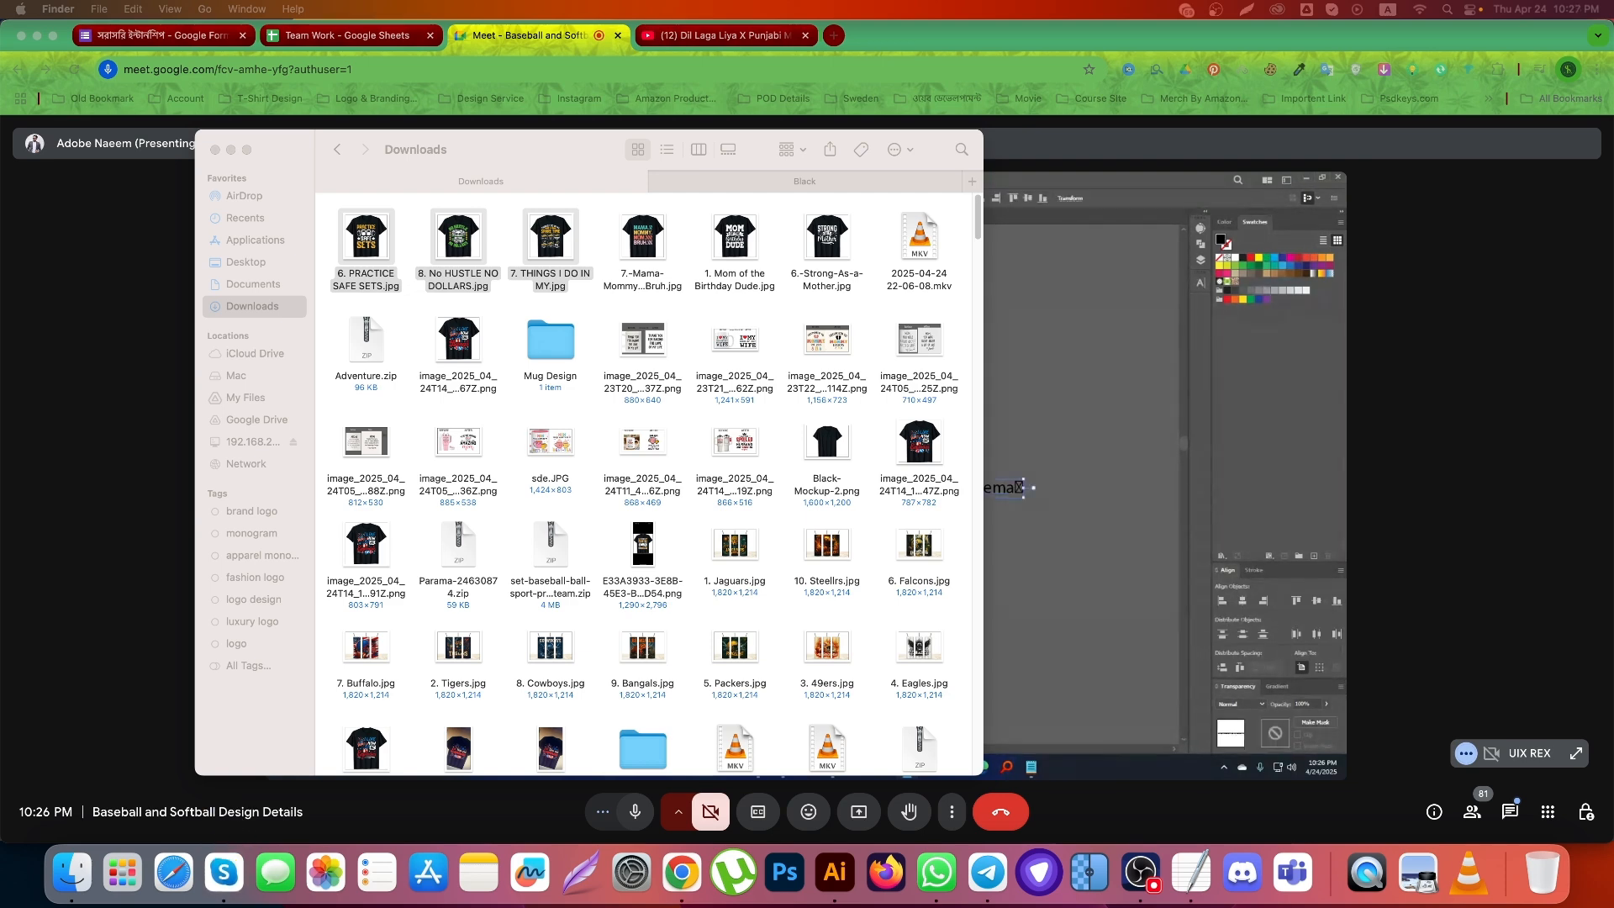
{"action": "left_click", "coordinate": [1483, 647]}
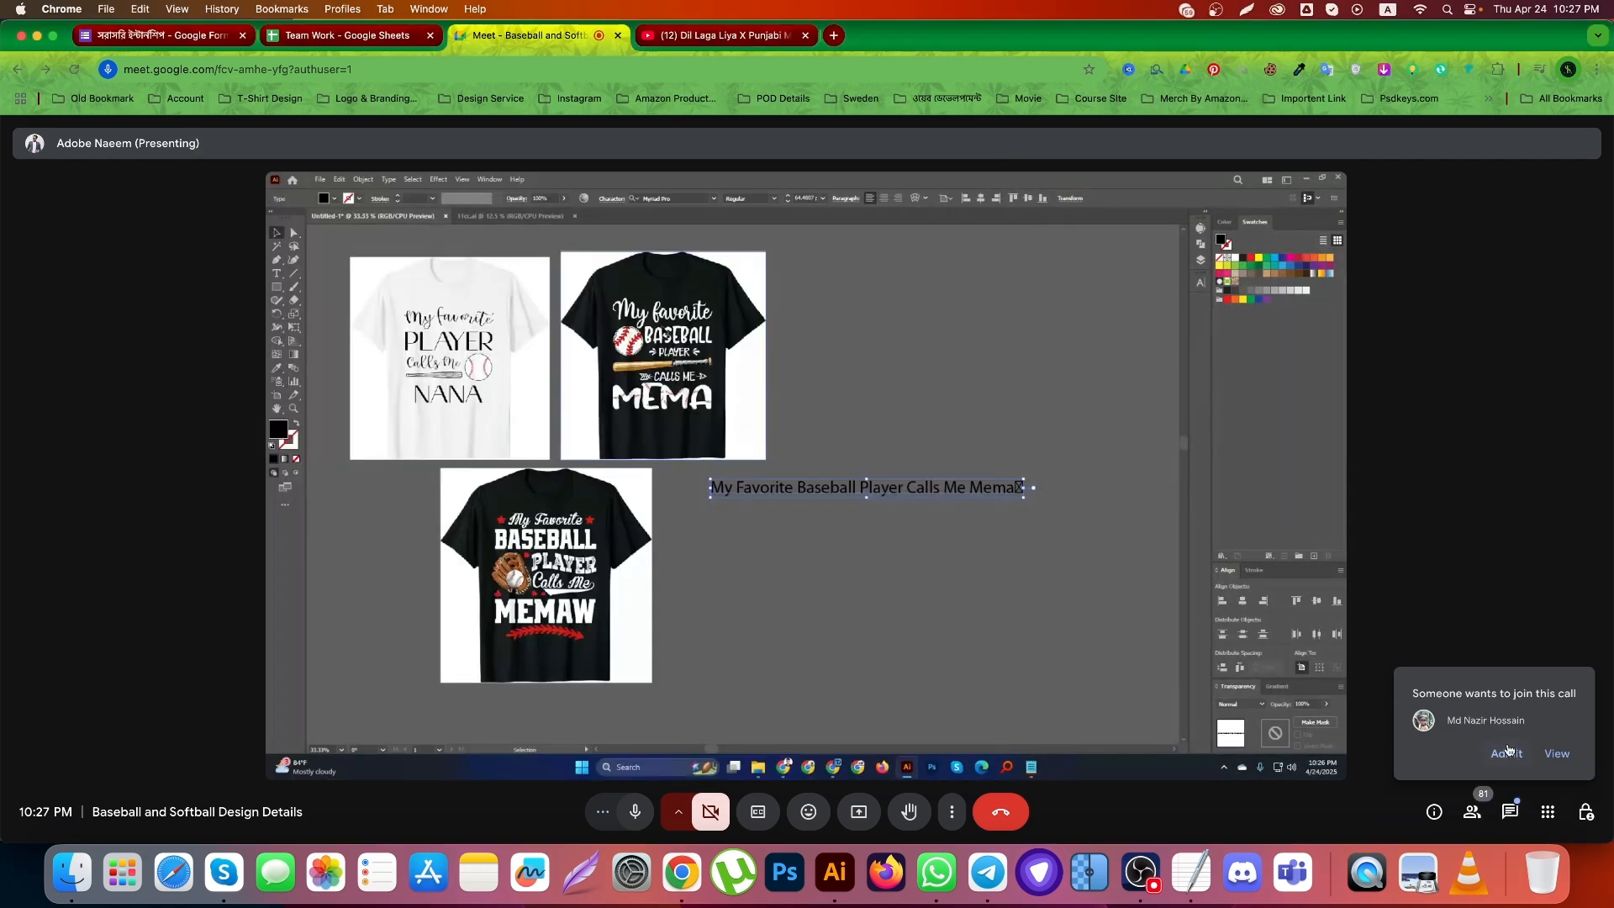
Admit the new person asking to join and look through the list of contributors
{"action": "left_click", "coordinate": [1507, 753]}
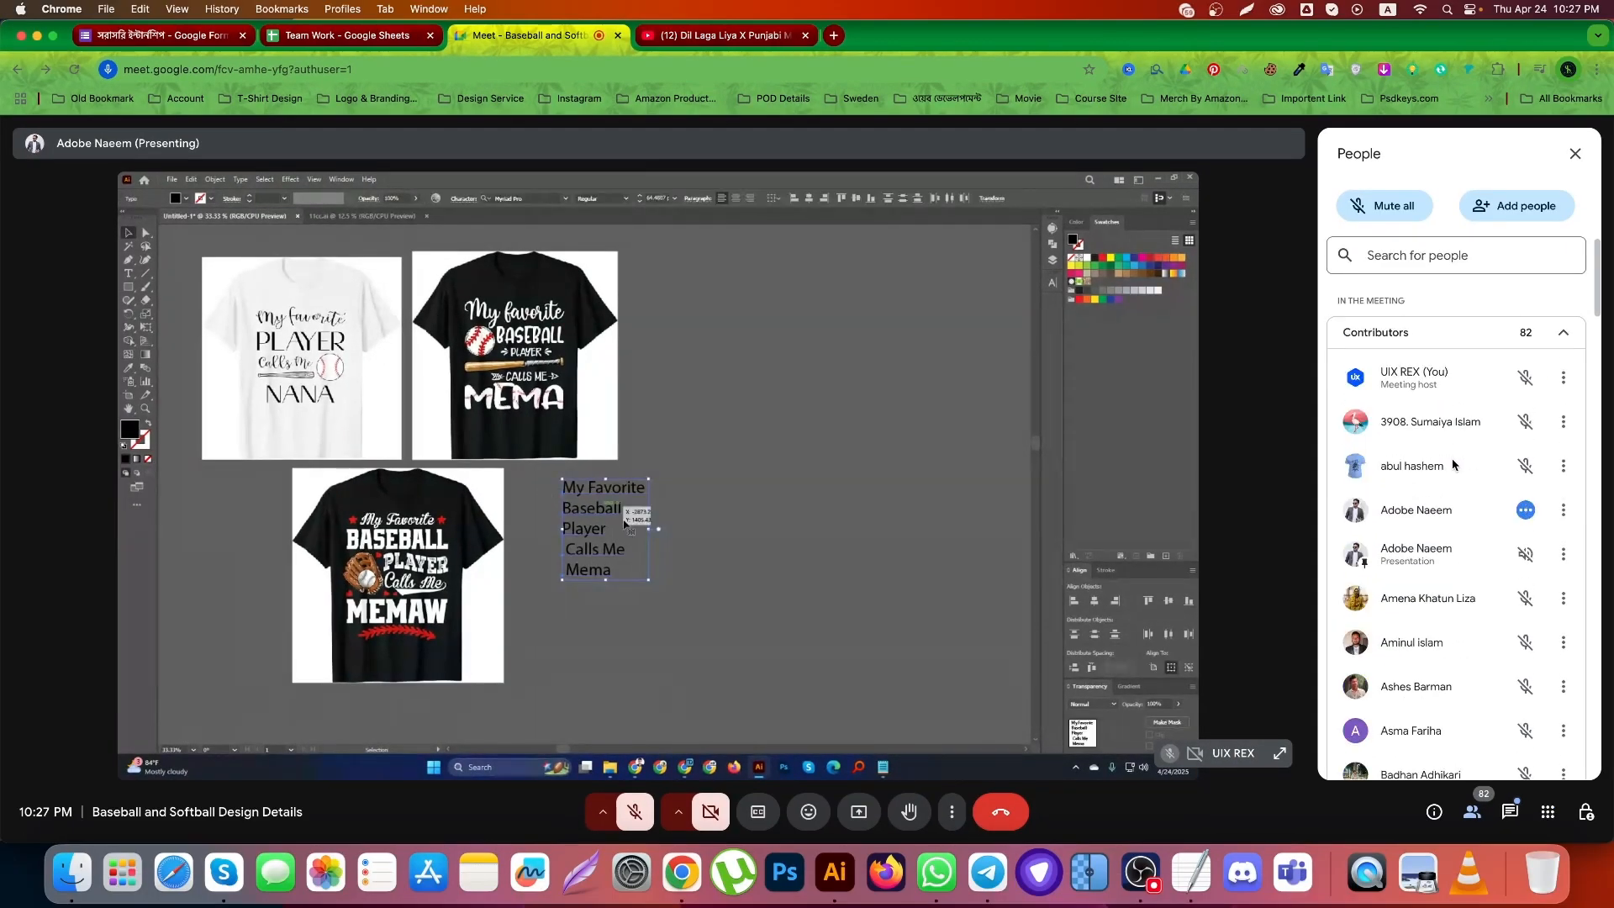
{"action": "scroll", "coordinate": [1453, 465], "scroll_direction": "down", "scroll_amount": 5}
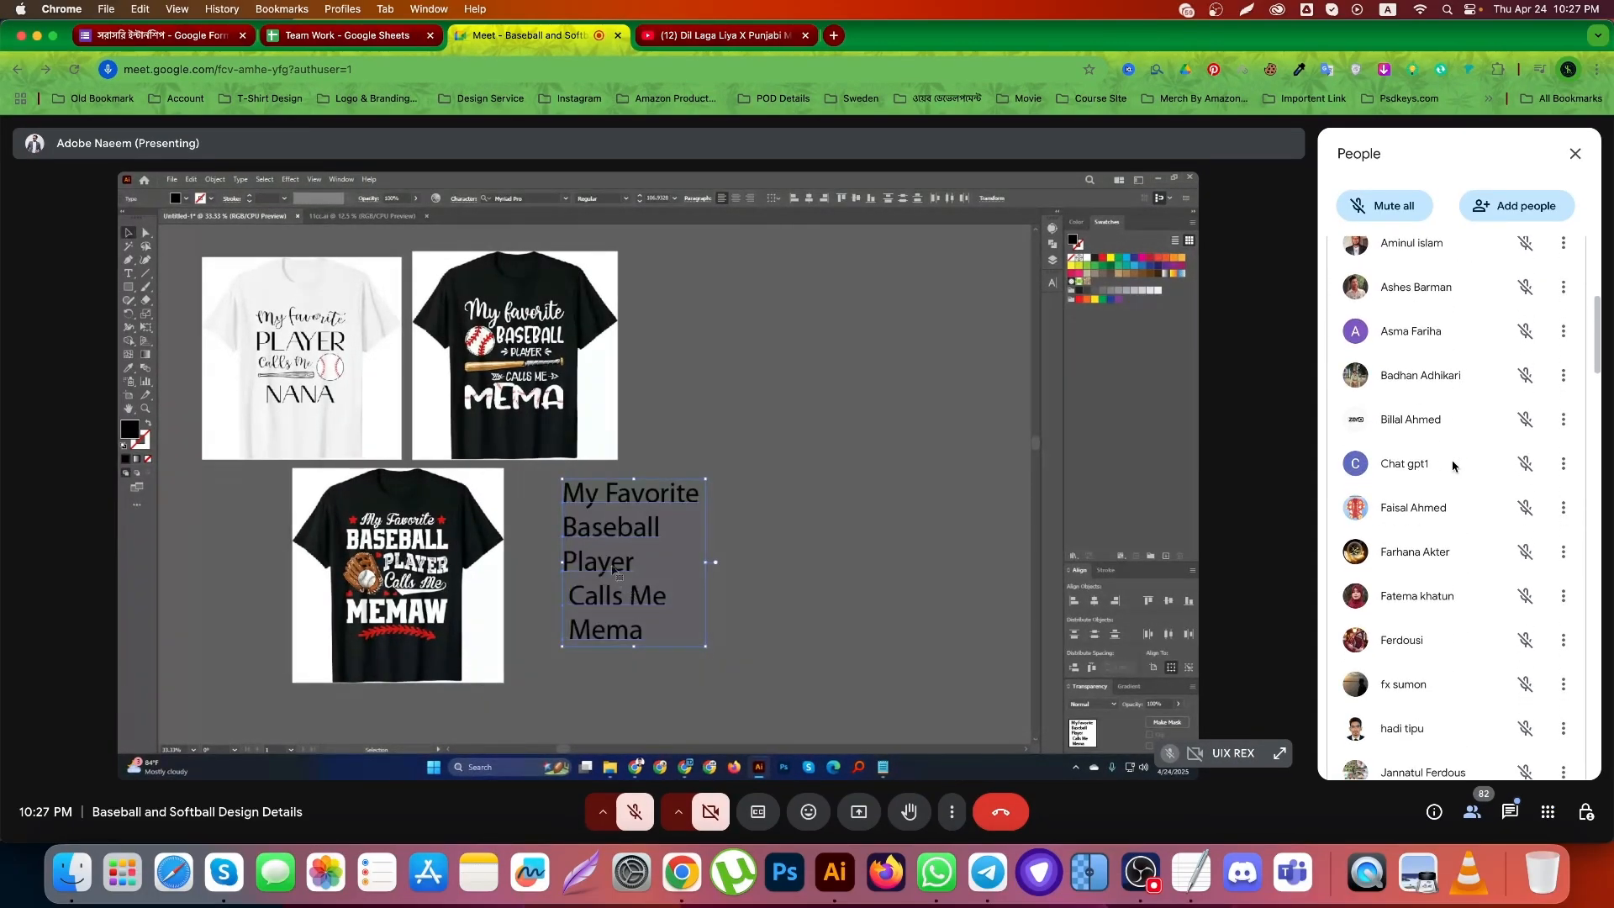
Examine the full list of contributors and their microphone states
{"action": "scroll", "coordinate": [1453, 465], "scroll_direction": "down", "scroll_amount": 5}
{"action": "scroll", "coordinate": [1454, 465], "scroll_direction": "down", "scroll_amount": 5}
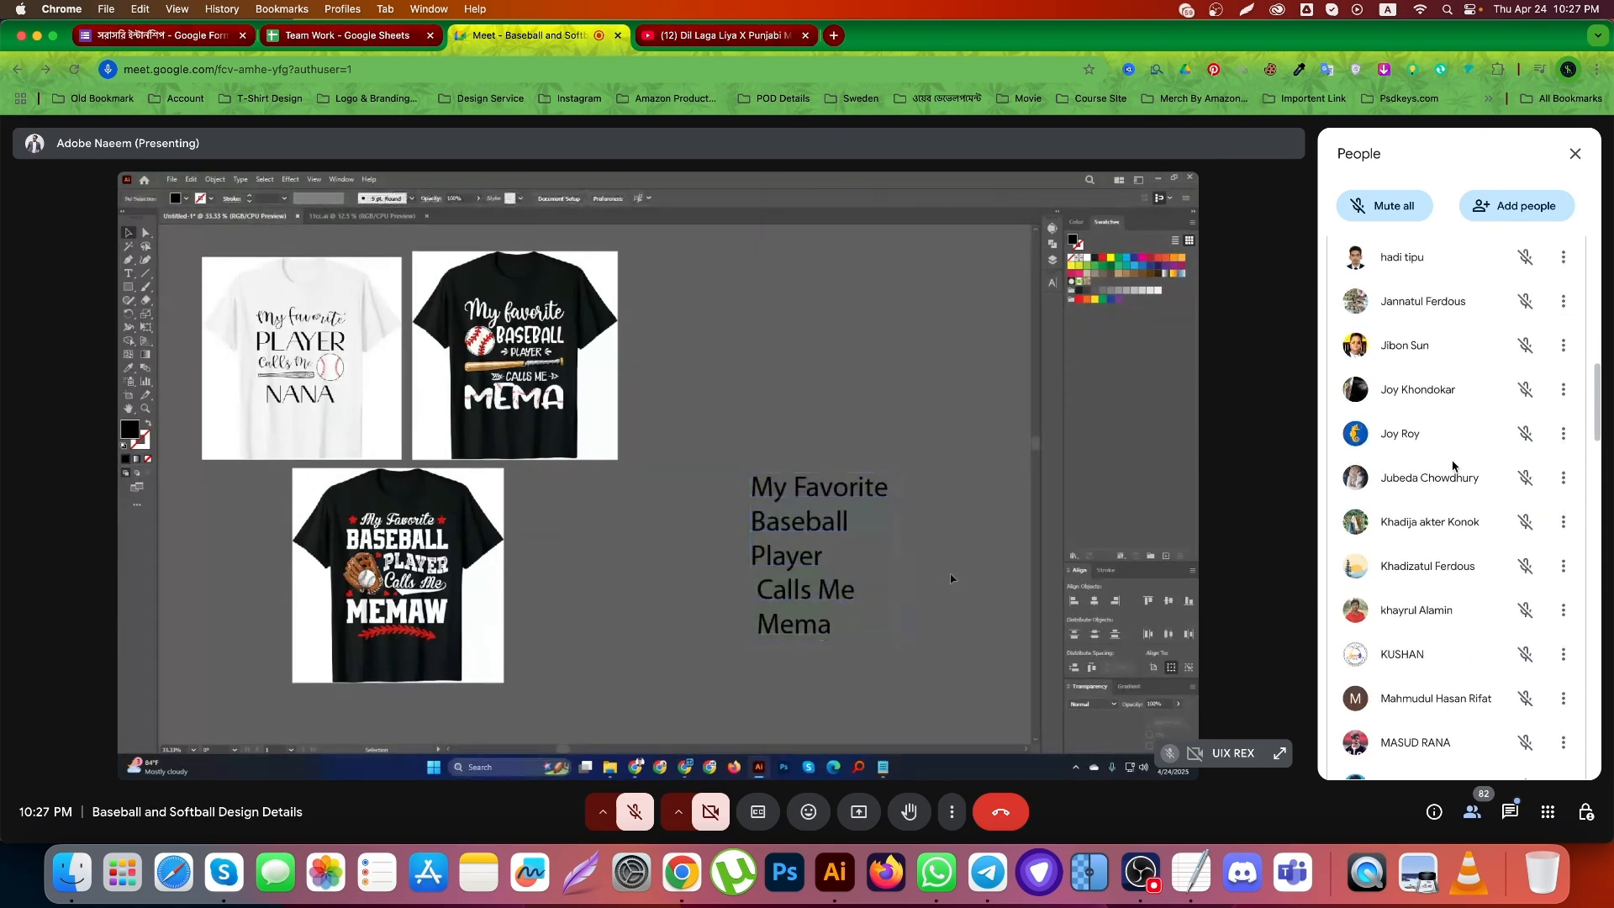
{"action": "scroll", "coordinate": [1453, 465], "scroll_direction": "down", "scroll_amount": 5}
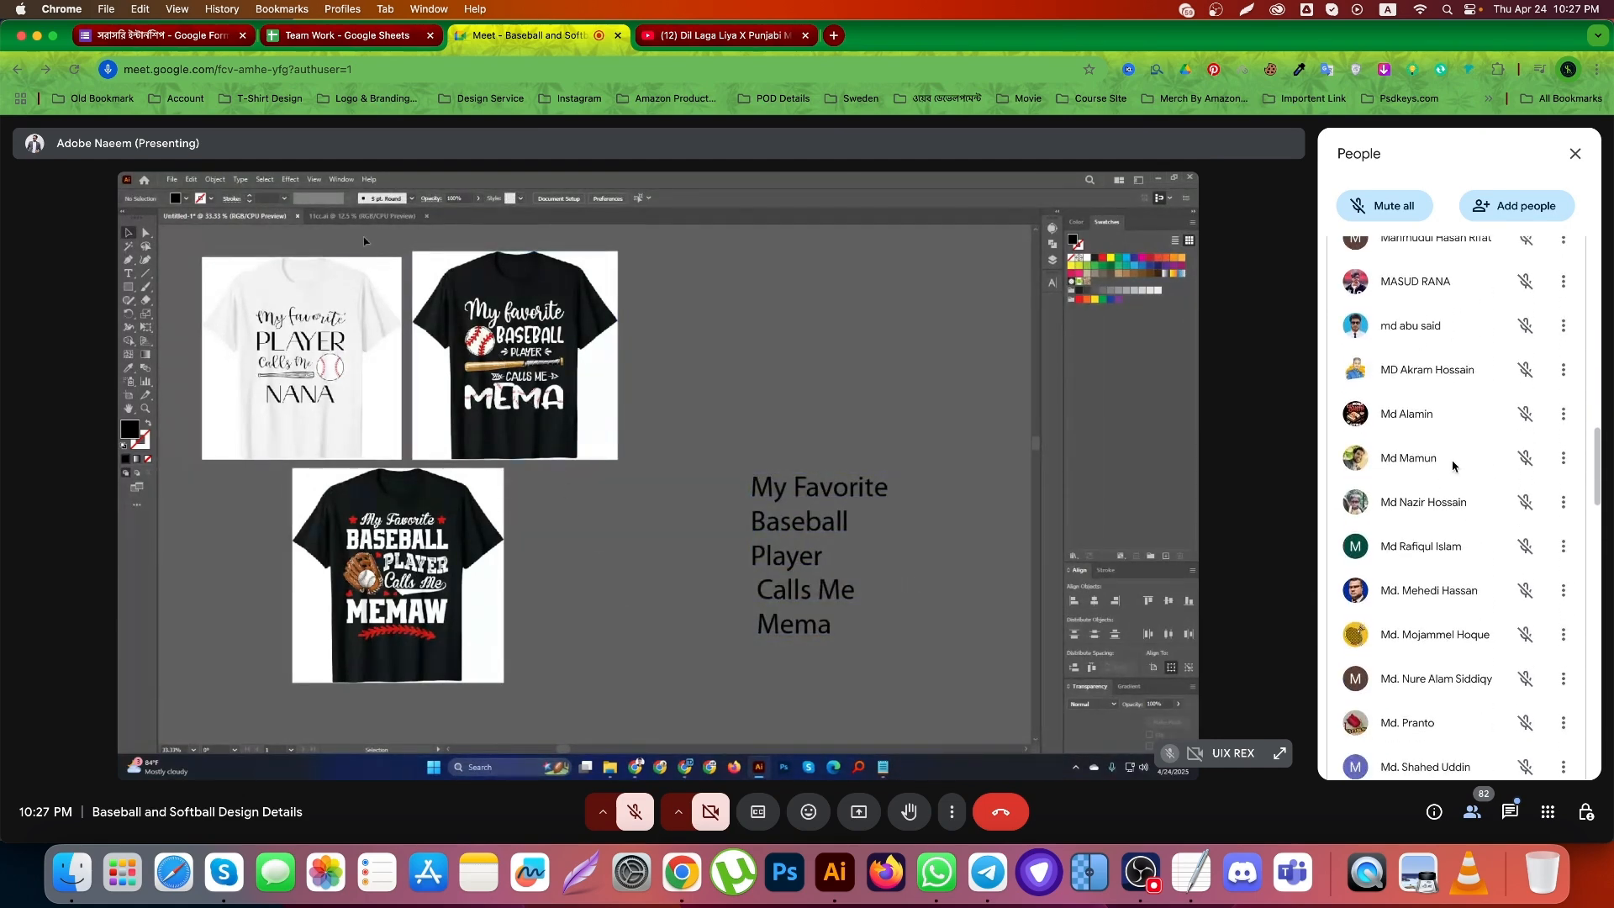
{"action": "scroll", "coordinate": [1450, 471], "scroll_direction": "down", "scroll_amount": 10}
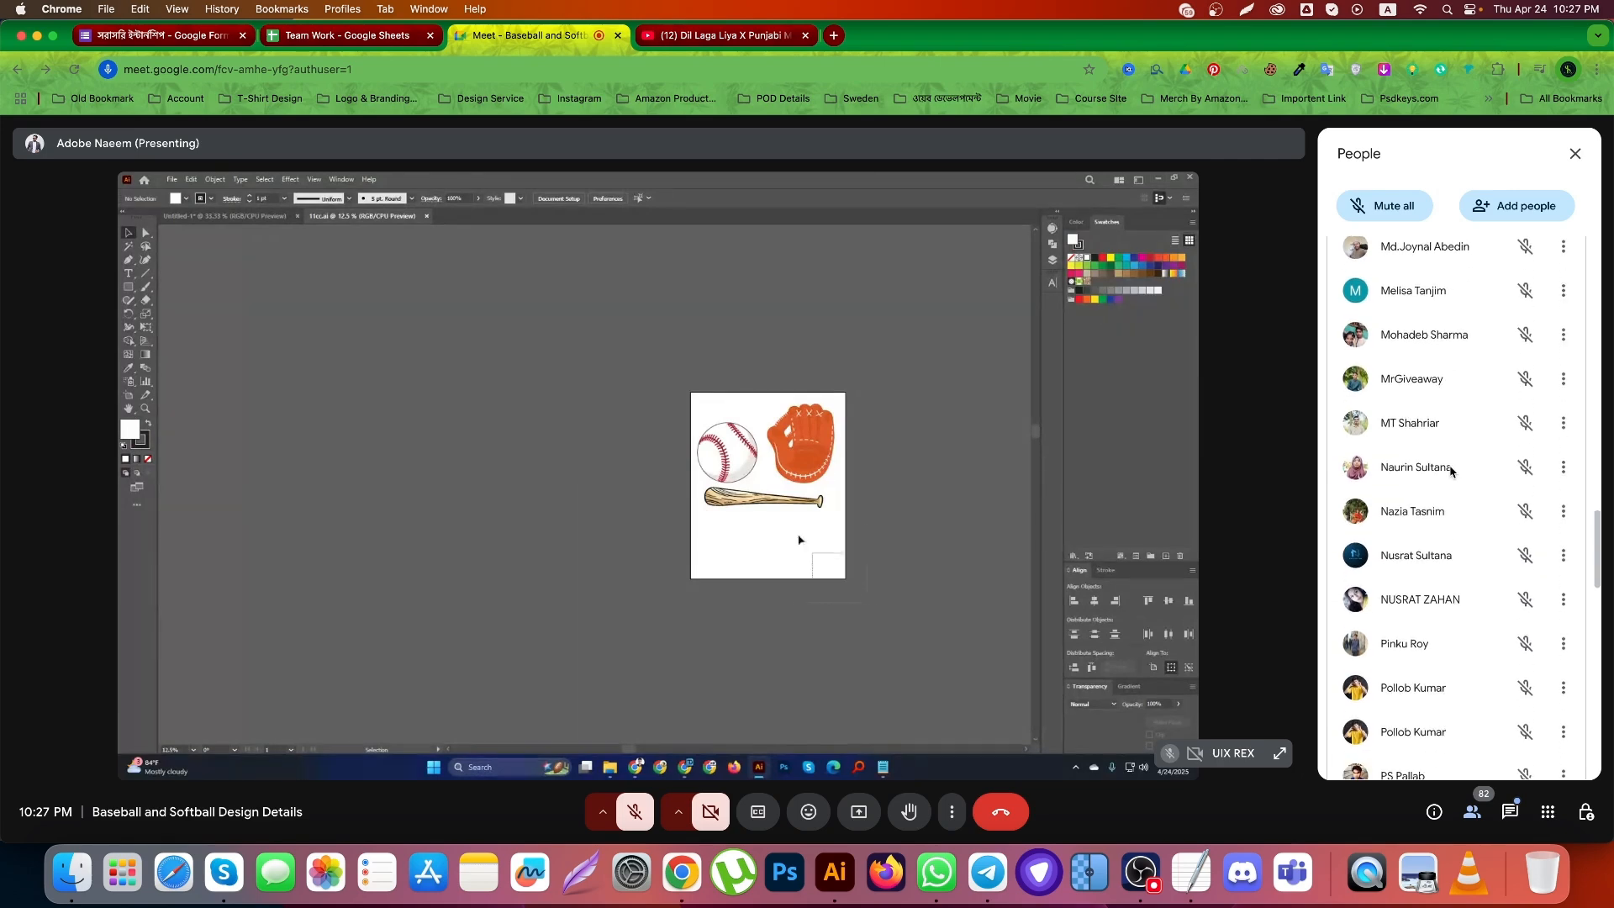
{"action": "scroll", "coordinate": [1450, 471], "scroll_direction": "down", "scroll_amount": 10}
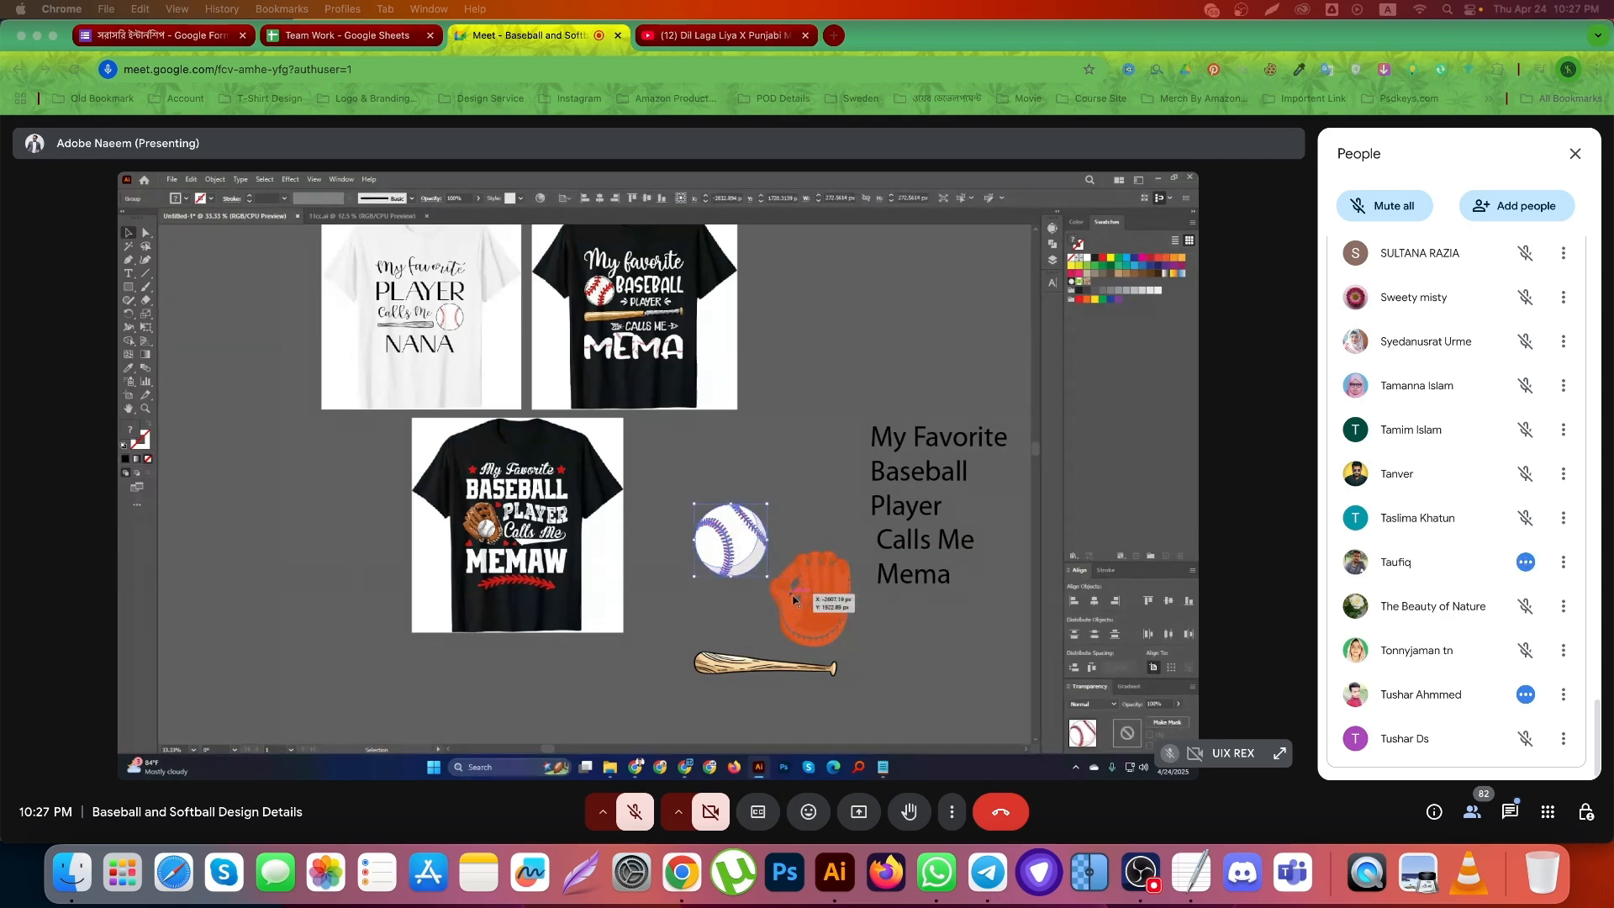
{"action": "scroll", "coordinate": [1519, 563], "scroll_direction": "up", "scroll_amount": 5}
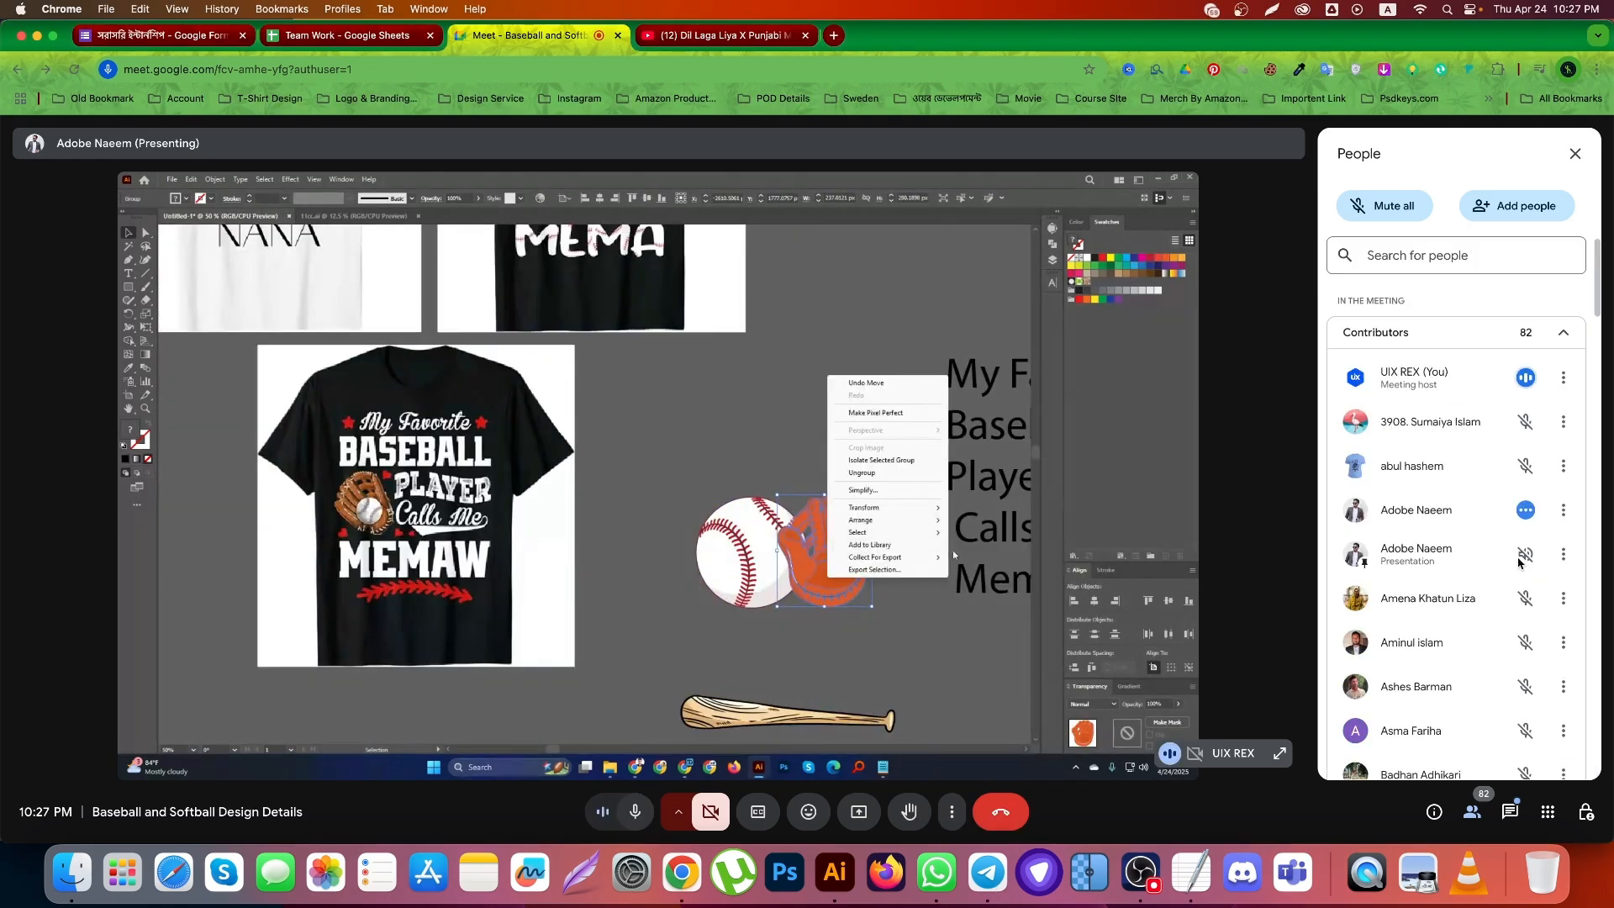
{"action": "scroll", "coordinate": [1522, 588], "scroll_direction": "down", "scroll_amount": 10}
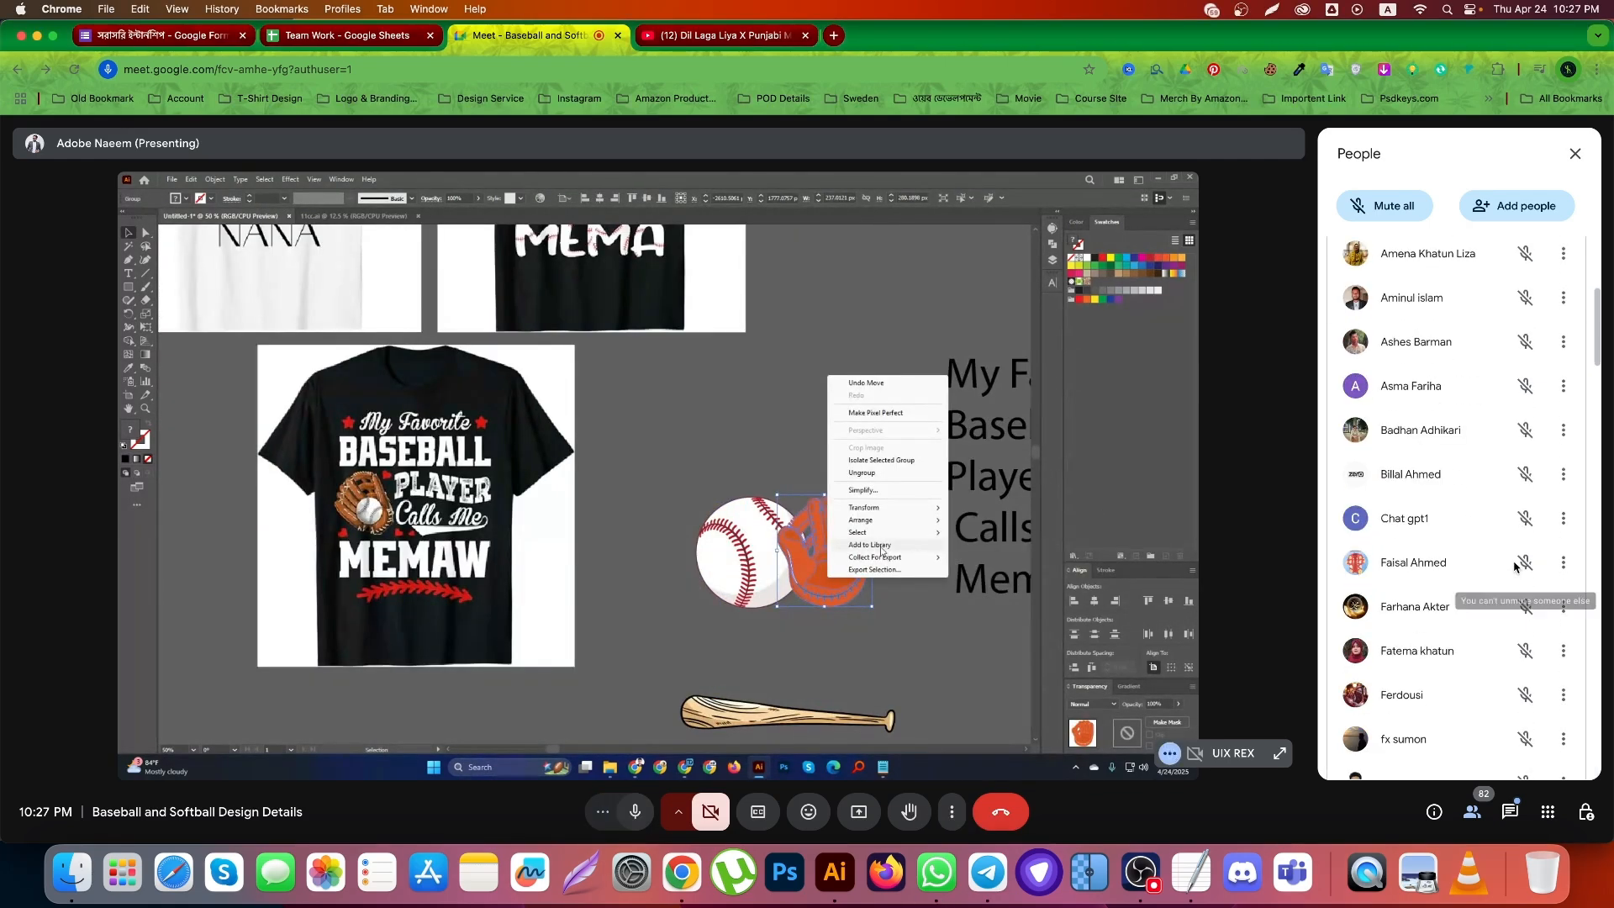
{"action": "scroll", "coordinate": [1533, 647], "scroll_direction": "down", "scroll_amount": 10}
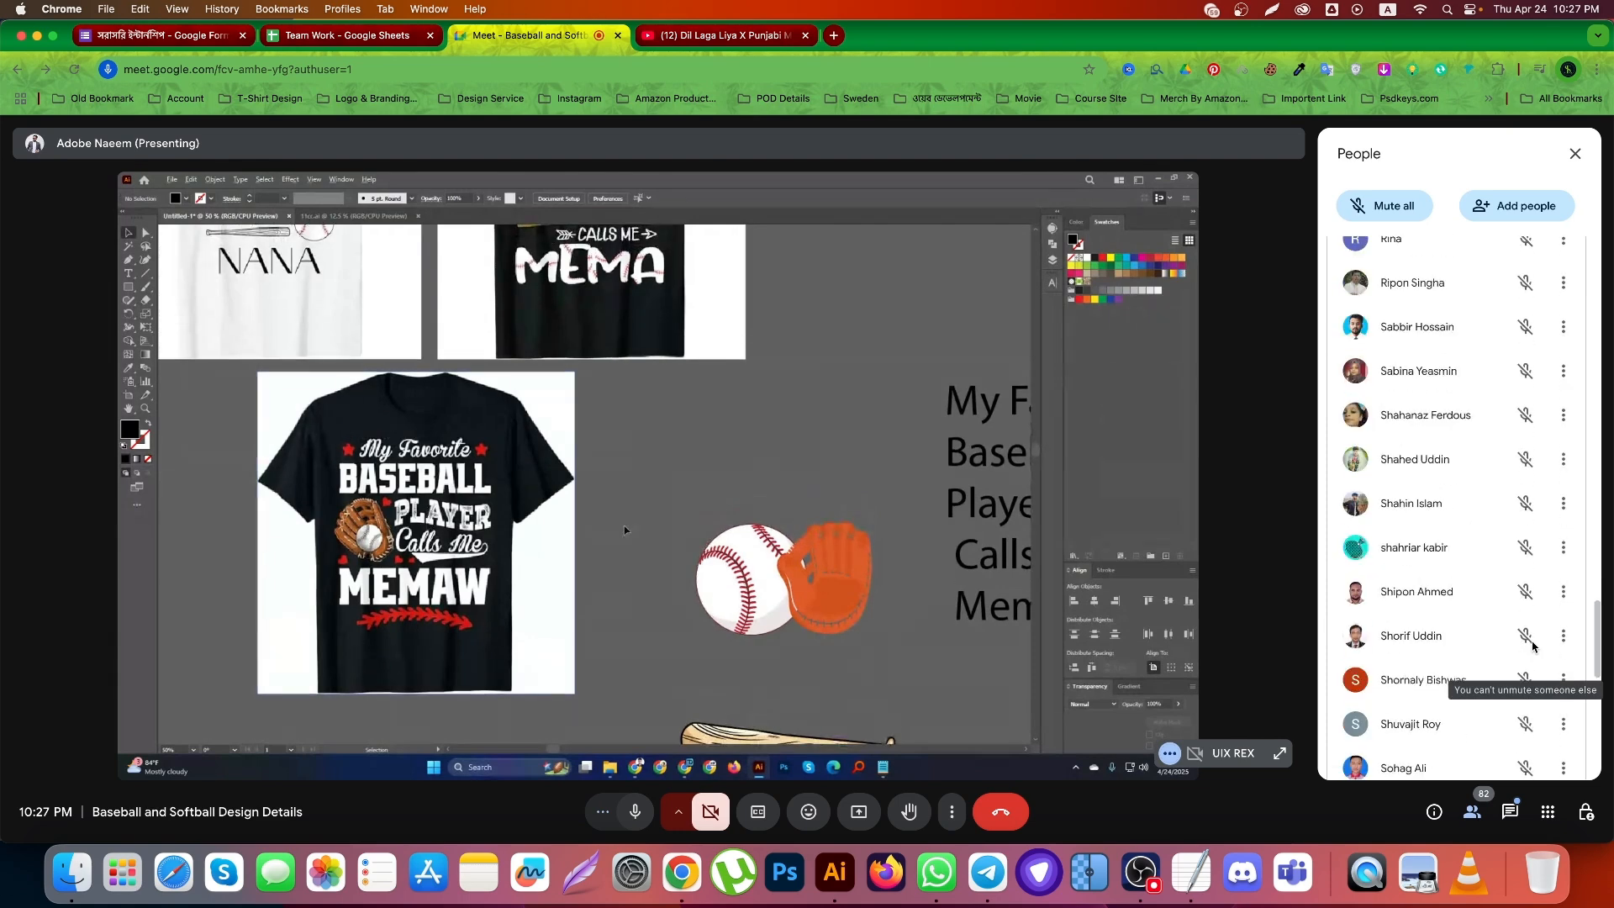
Mute the microphone and admit the two people asking to join the call
{"action": "left_click", "coordinate": [635, 812]}
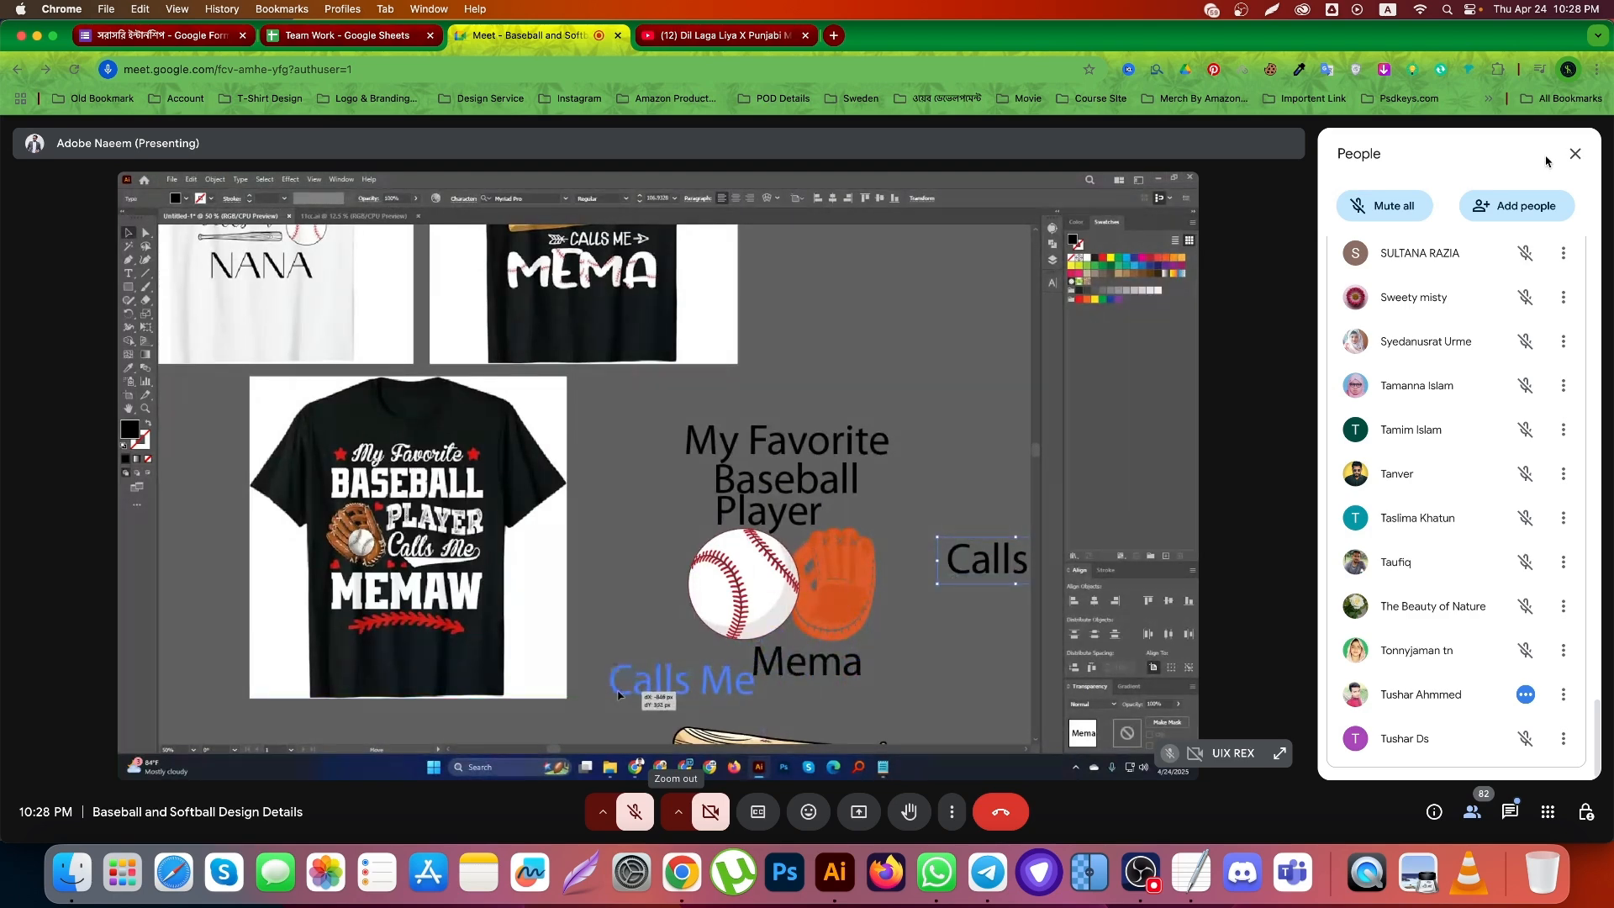
{"action": "left_click", "coordinate": [1575, 153]}
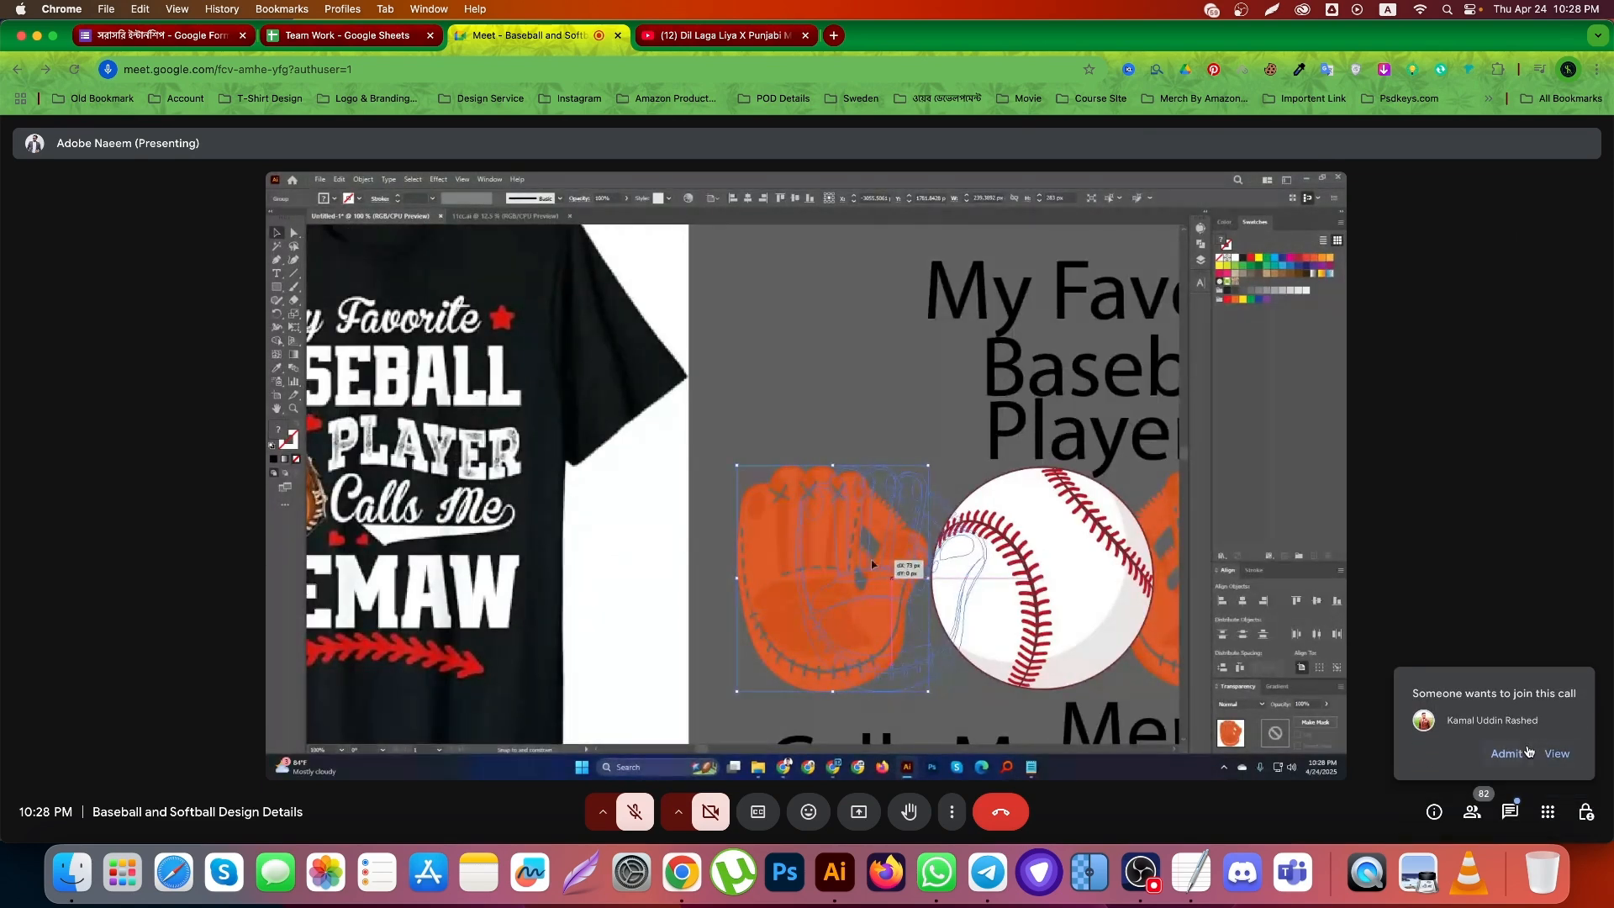
{"action": "left_click", "coordinate": [1517, 753]}
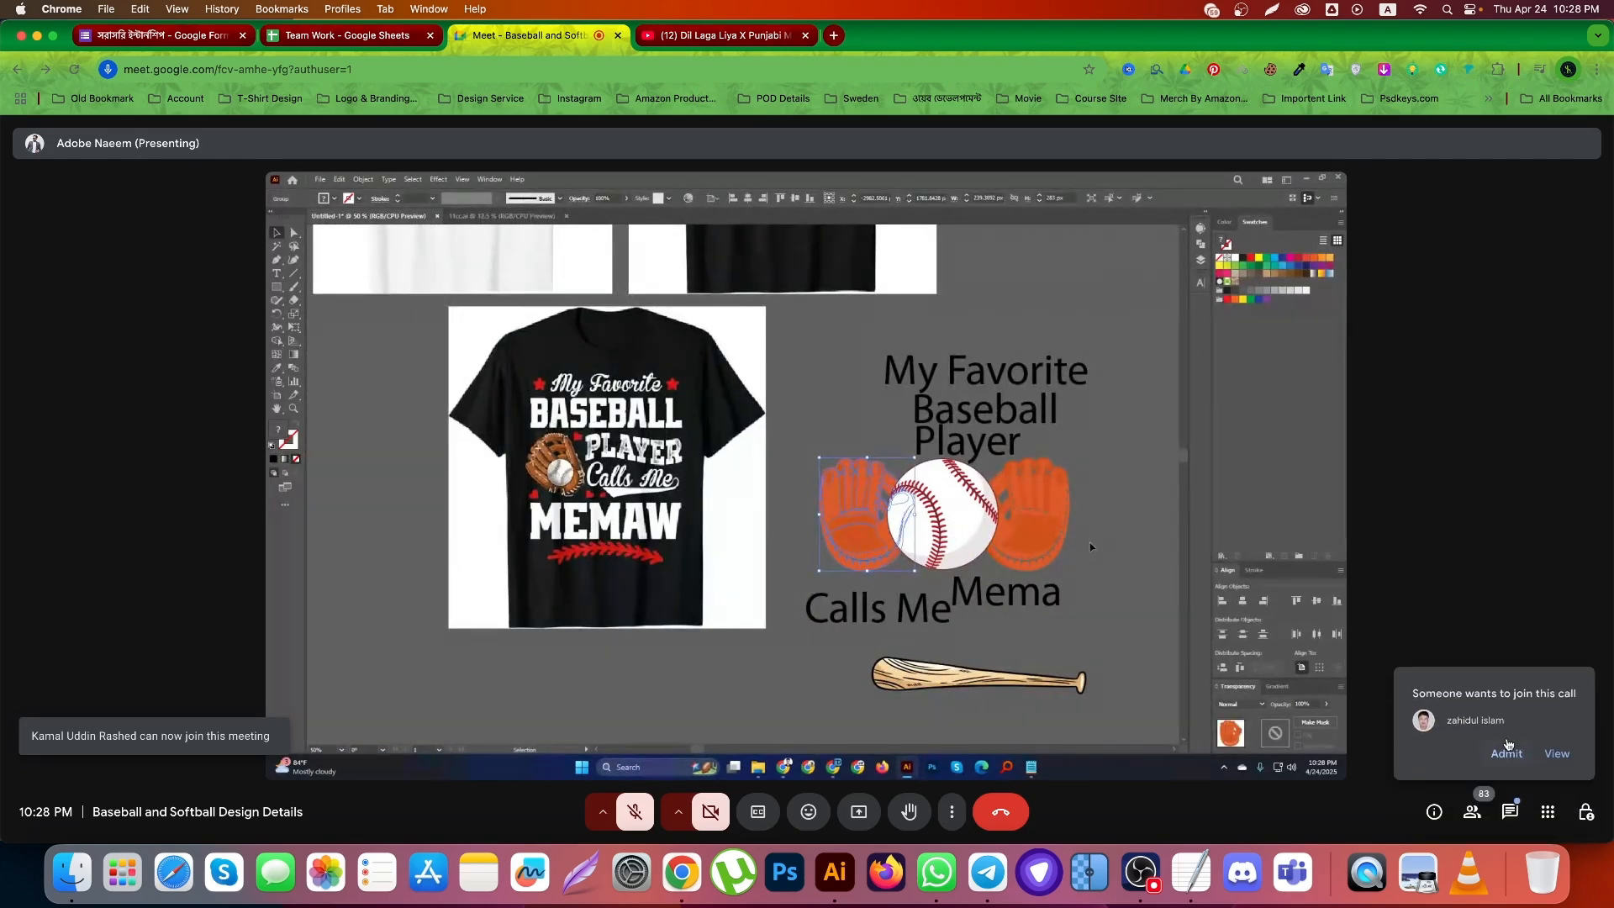
{"action": "left_click", "coordinate": [1506, 752]}
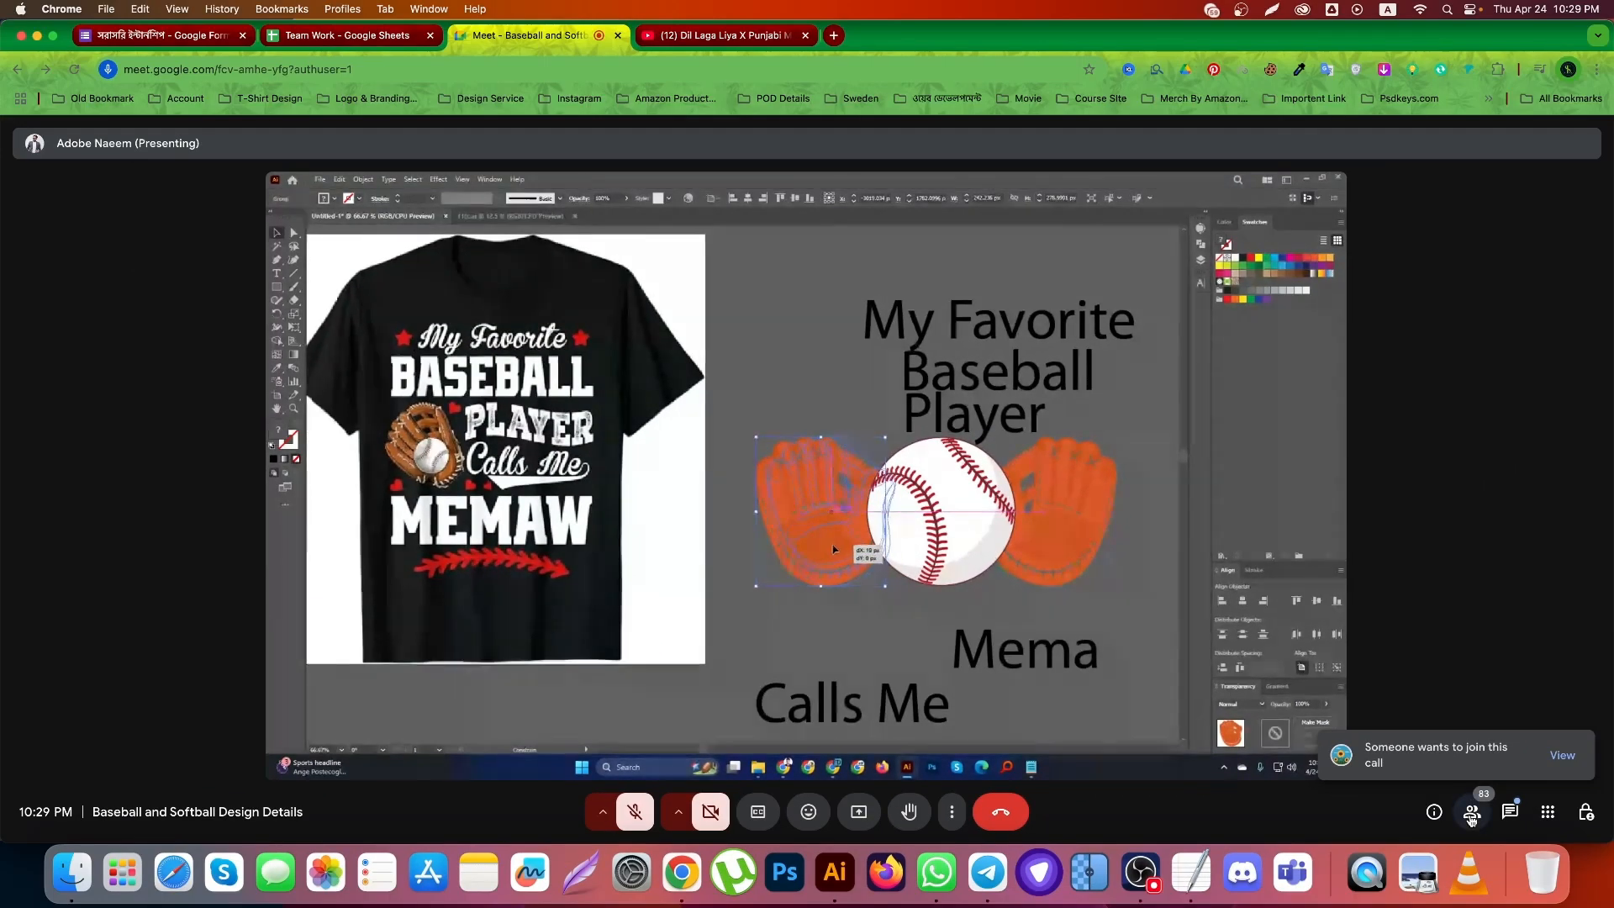
Open the new join request and look through the people list for the person waiting to be admitted
{"action": "left_click", "coordinate": [1515, 822]}
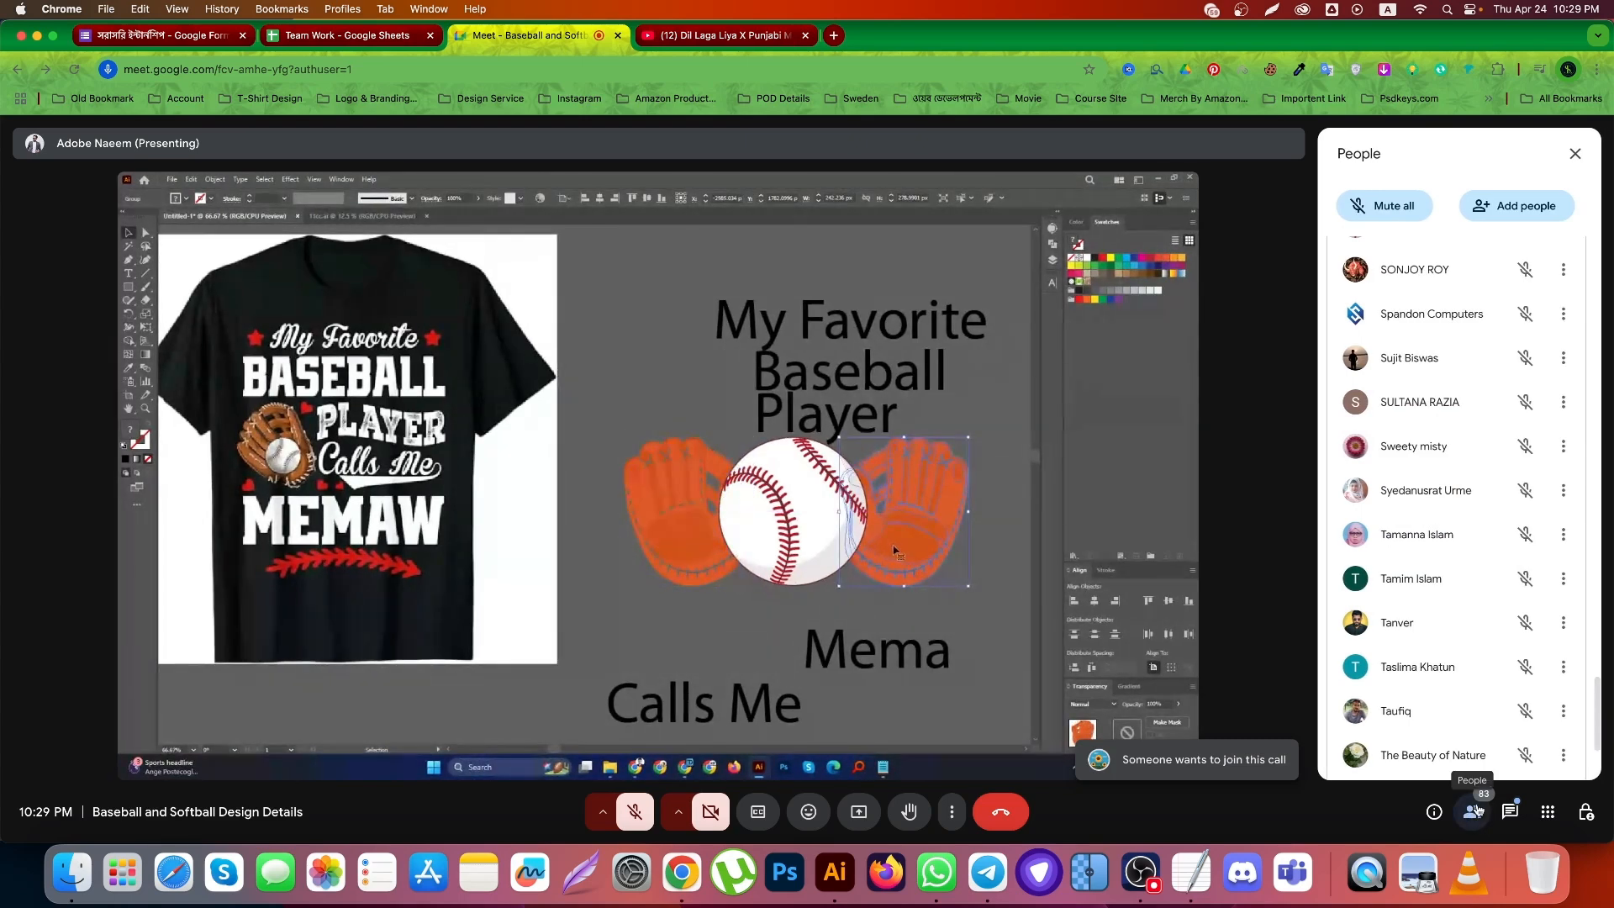
{"action": "left_click", "coordinate": [1472, 811]}
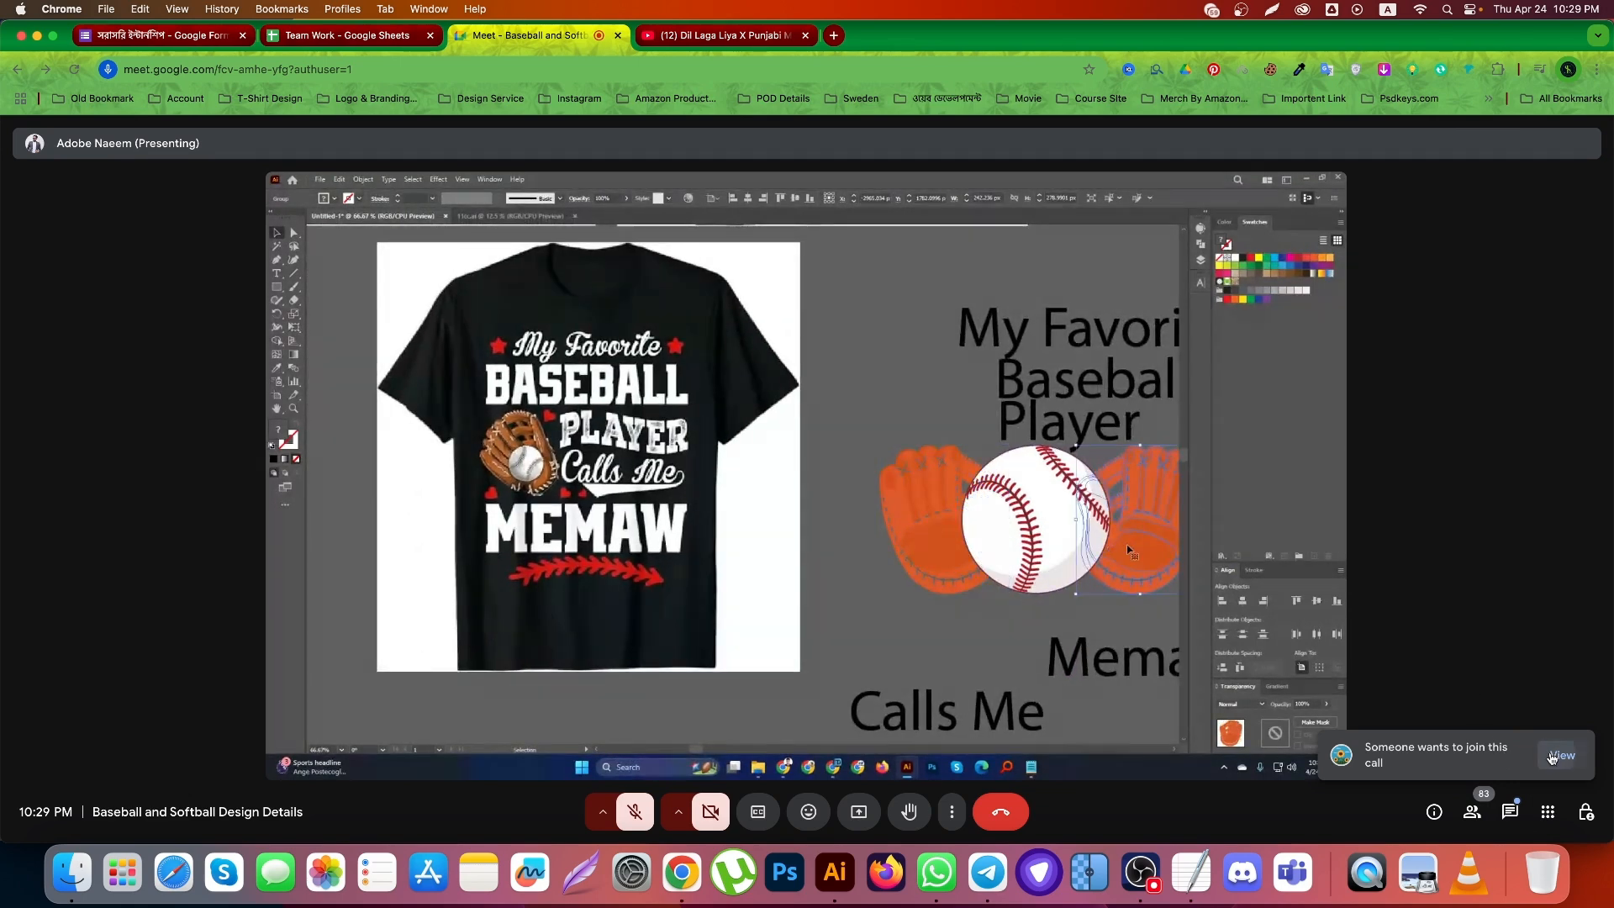
{"action": "left_click", "coordinate": [1548, 755]}
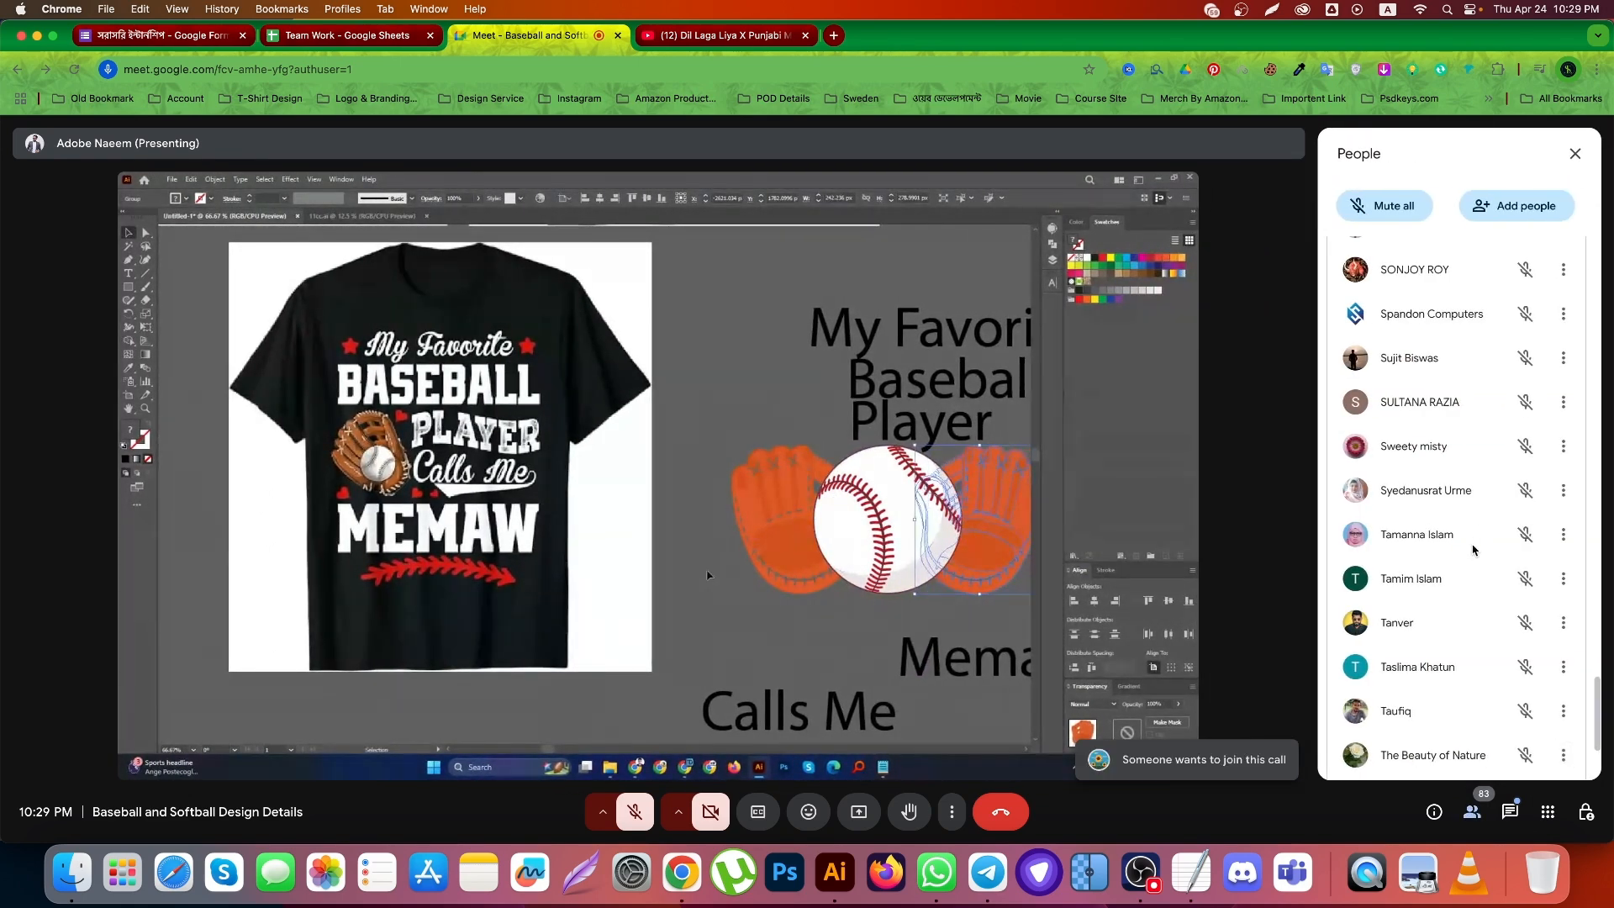
{"action": "scroll", "coordinate": [1473, 550], "scroll_direction": "down", "scroll_amount": 2}
{"action": "scroll", "coordinate": [1467, 605], "scroll_direction": "up", "scroll_amount": 6}
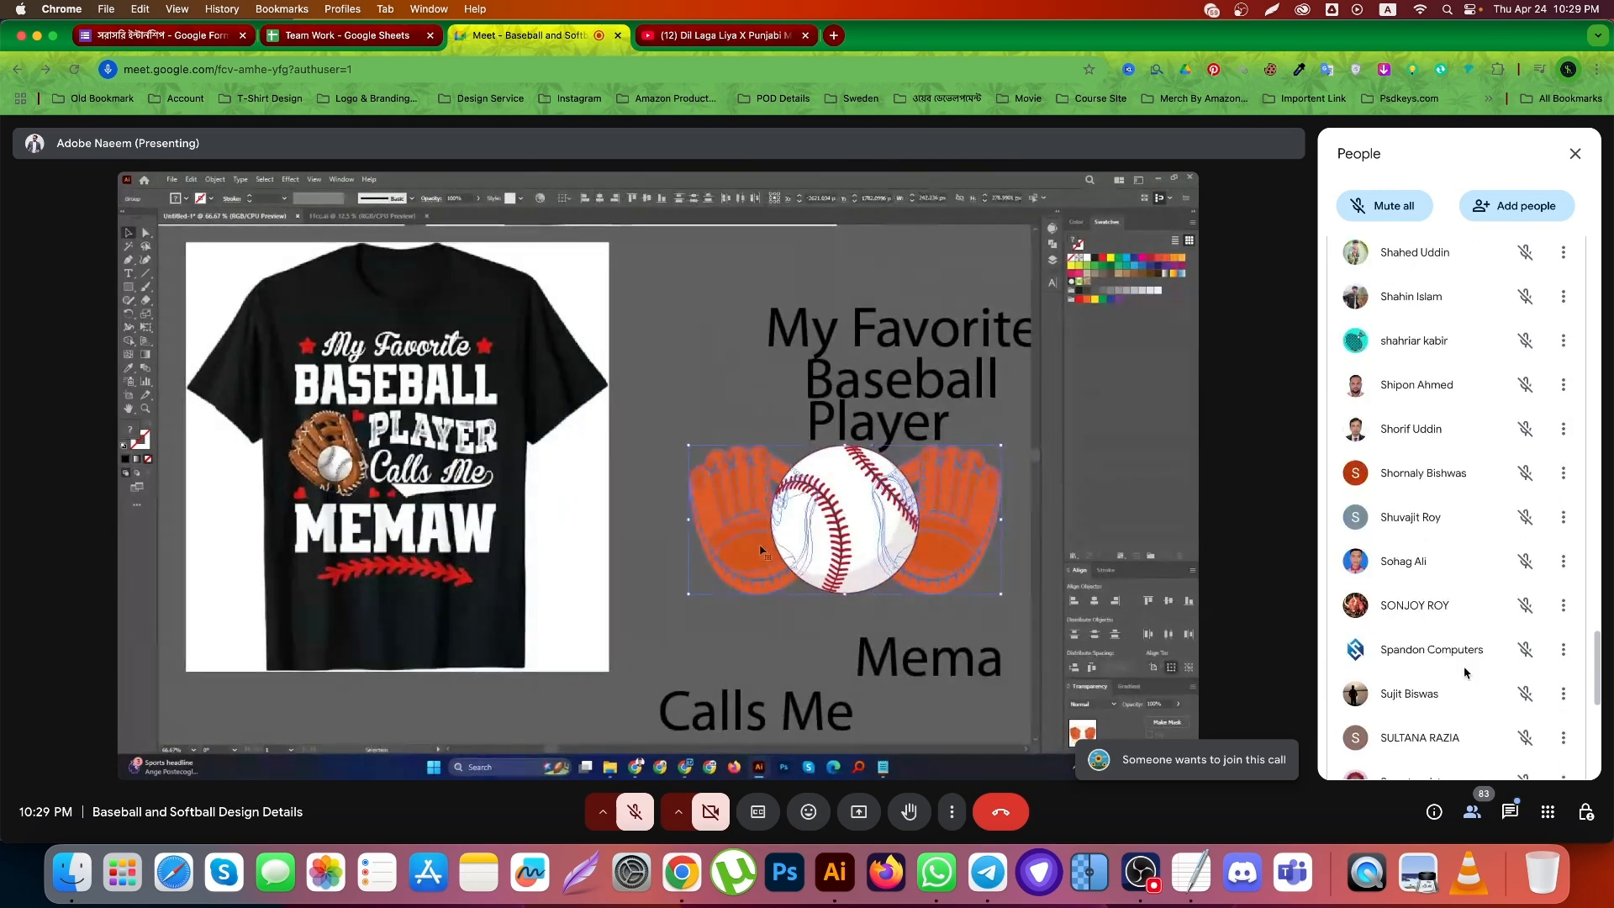
{"action": "left_click", "coordinate": [1472, 801]}
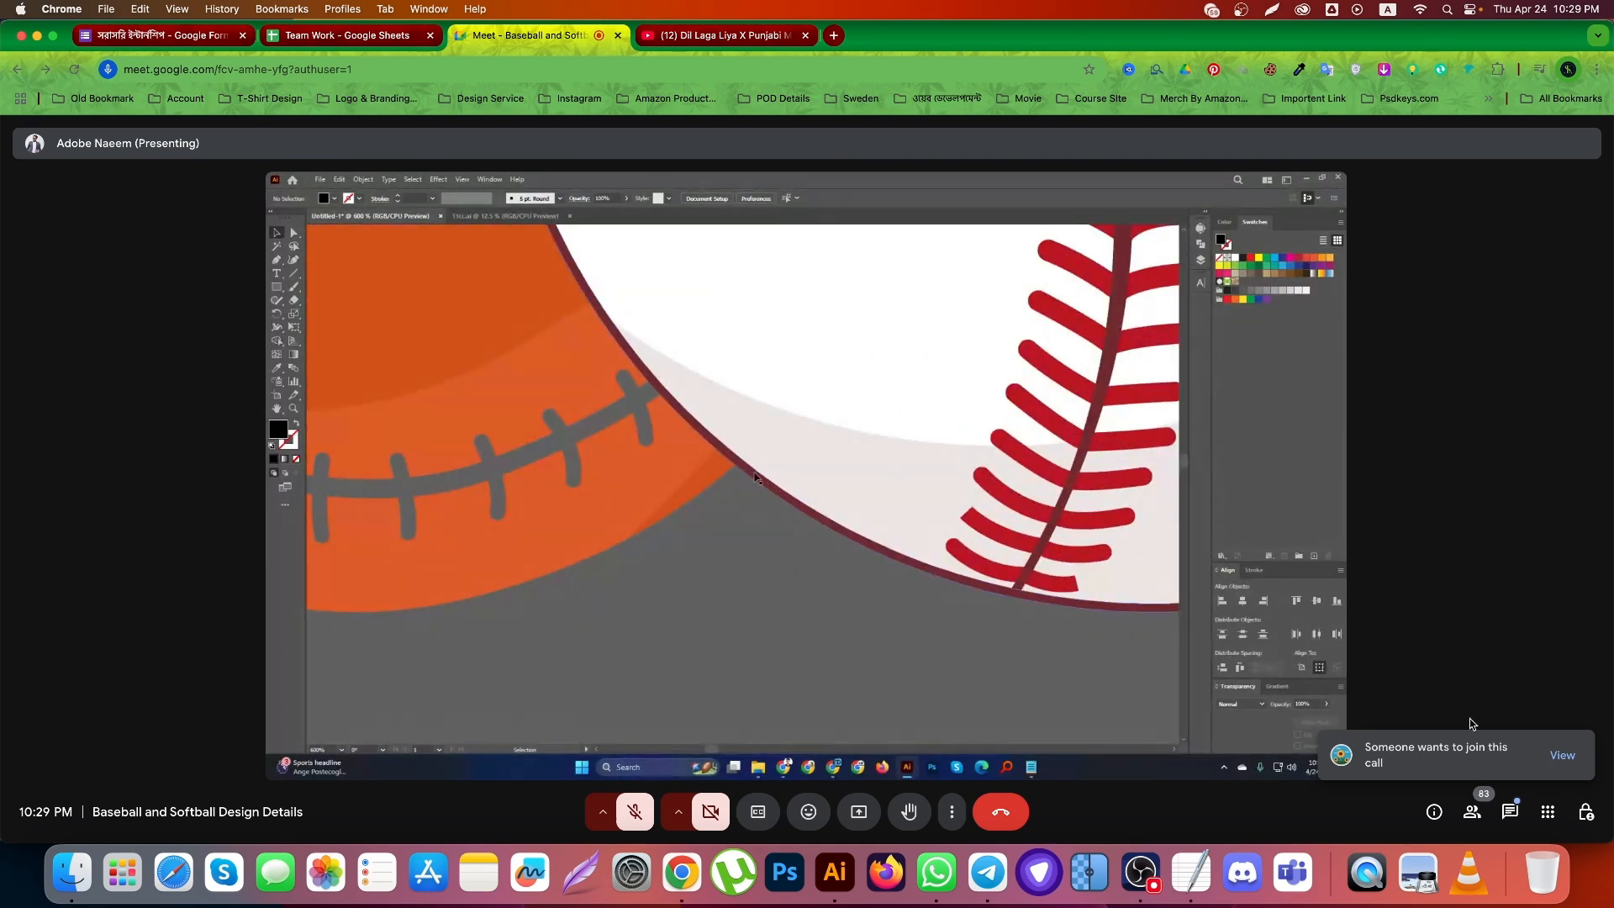
{"action": "left_click", "coordinate": [1555, 757]}
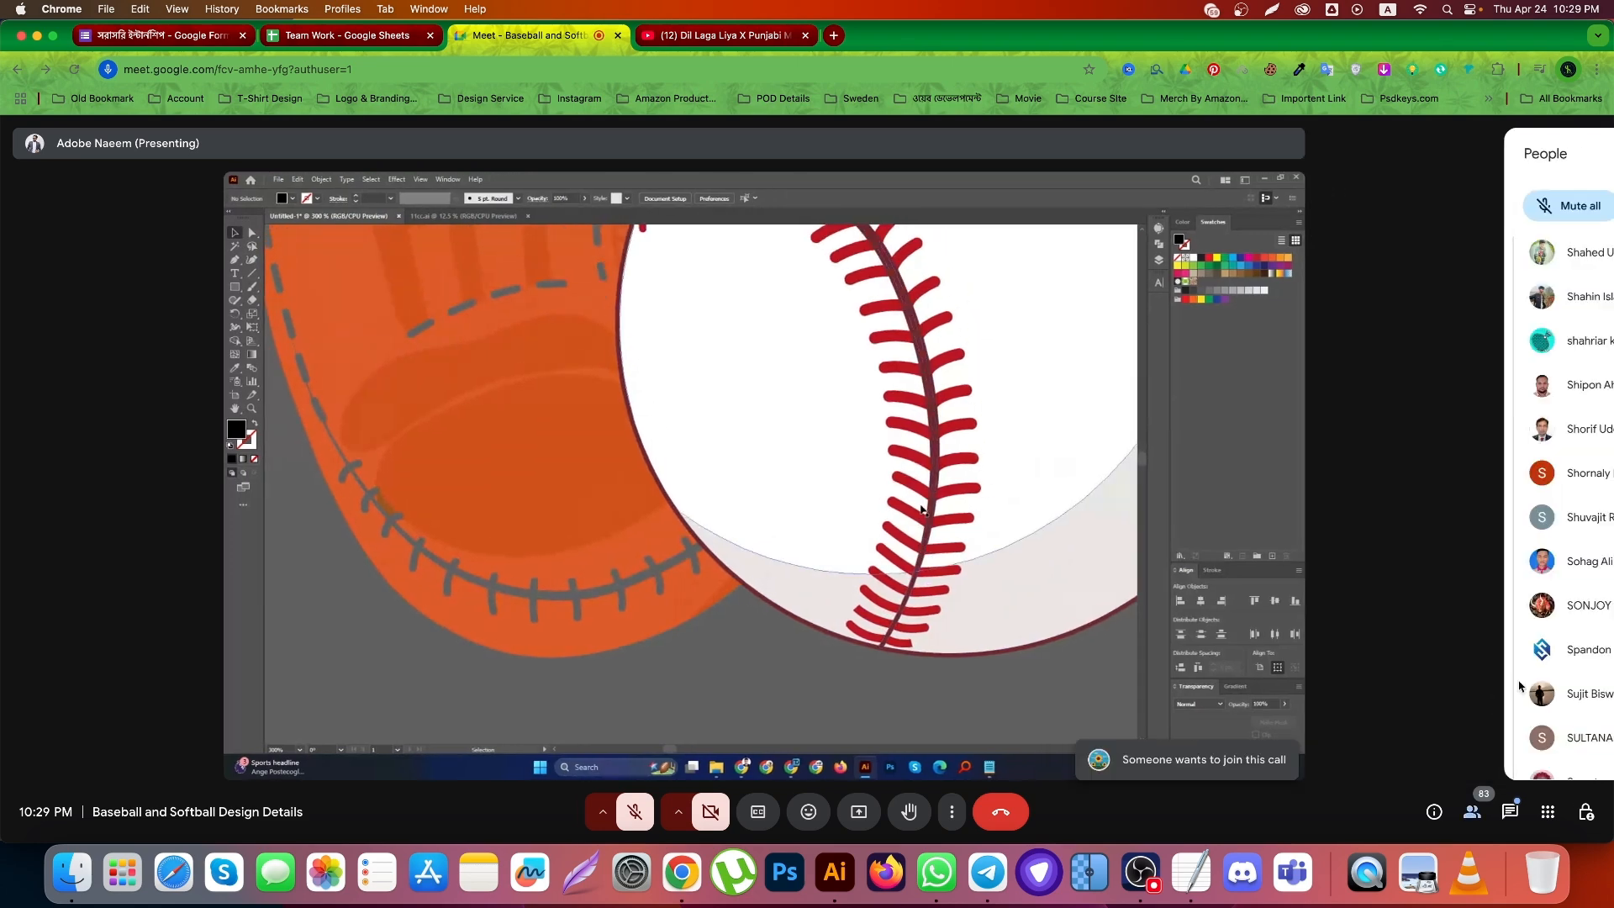
{"action": "scroll", "coordinate": [1493, 407], "scroll_direction": "down", "scroll_amount": 6}
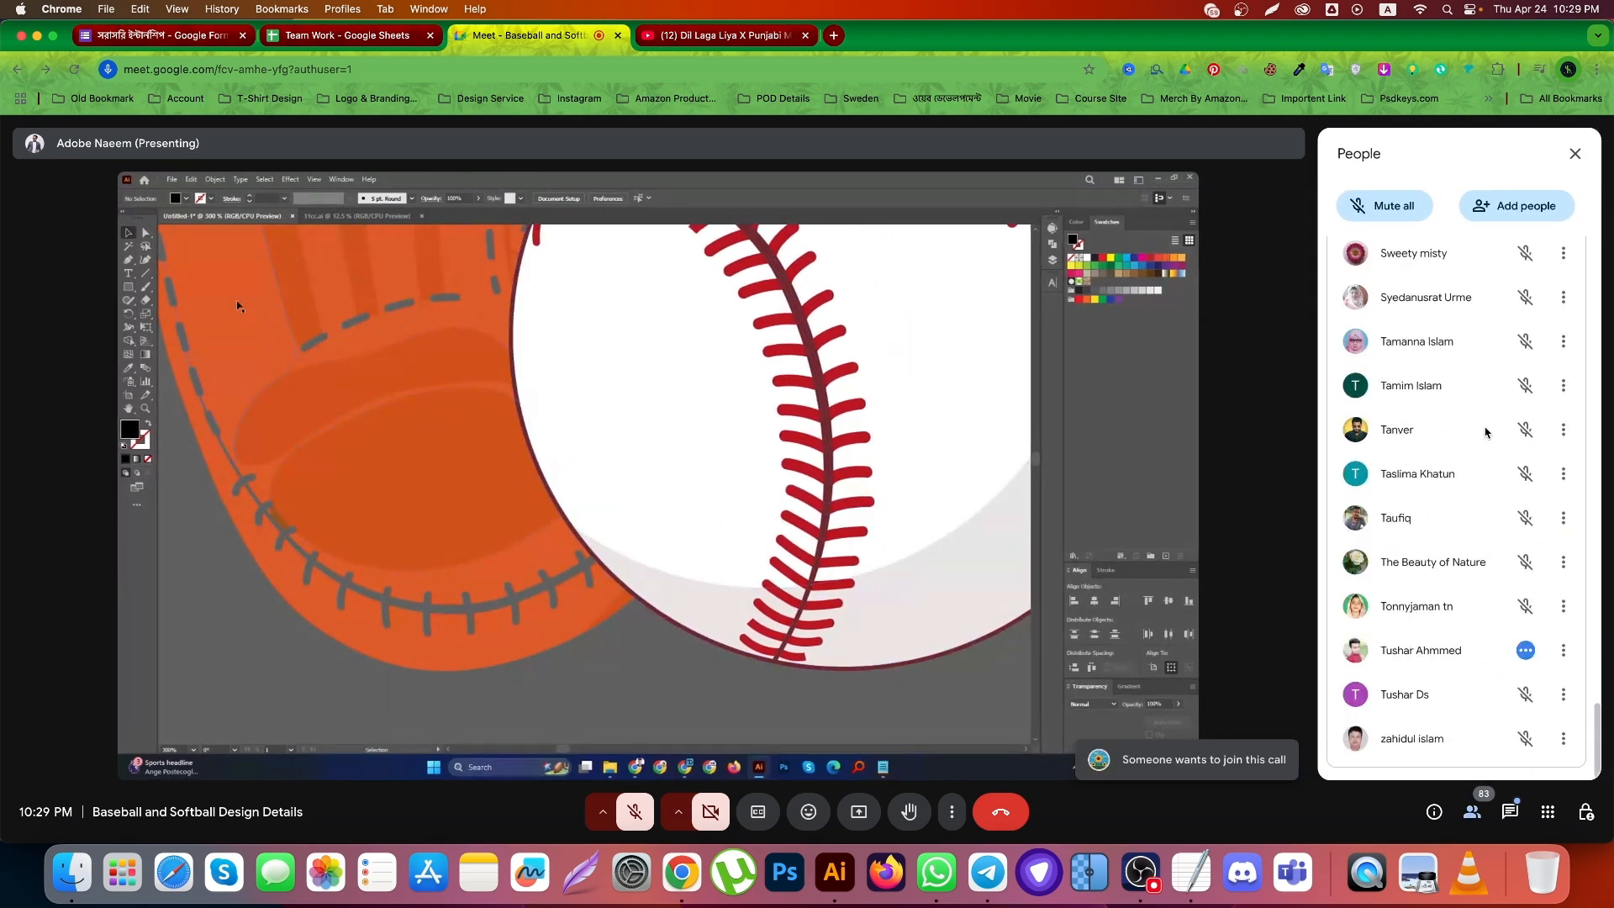
{"action": "left_click", "coordinate": [1514, 215]}
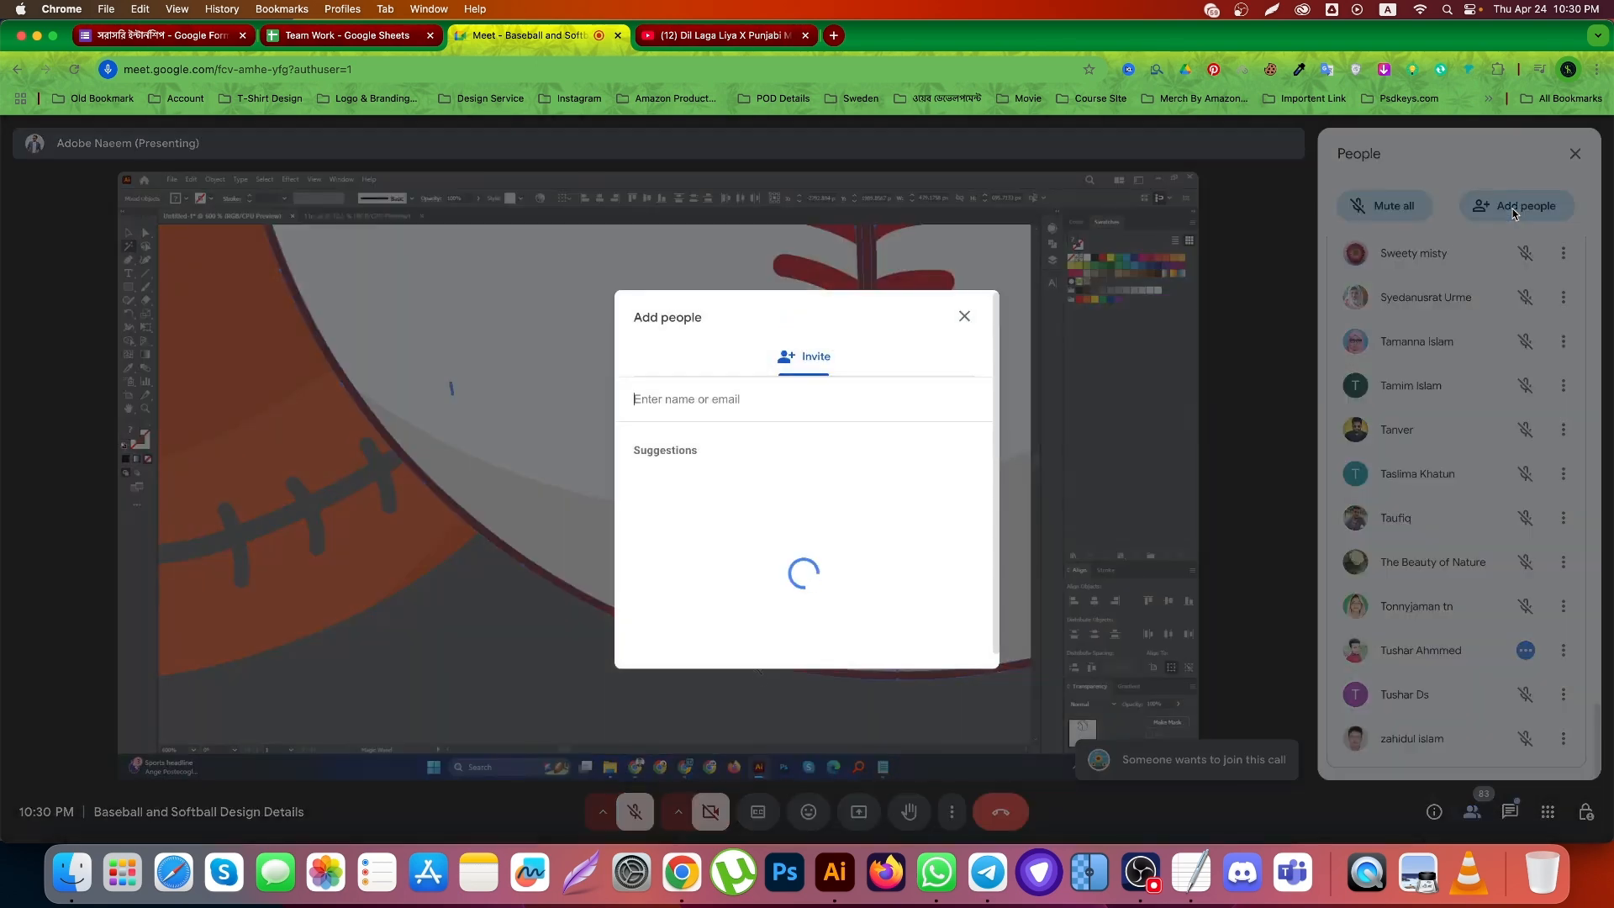
{"action": "left_click", "coordinate": [965, 317]}
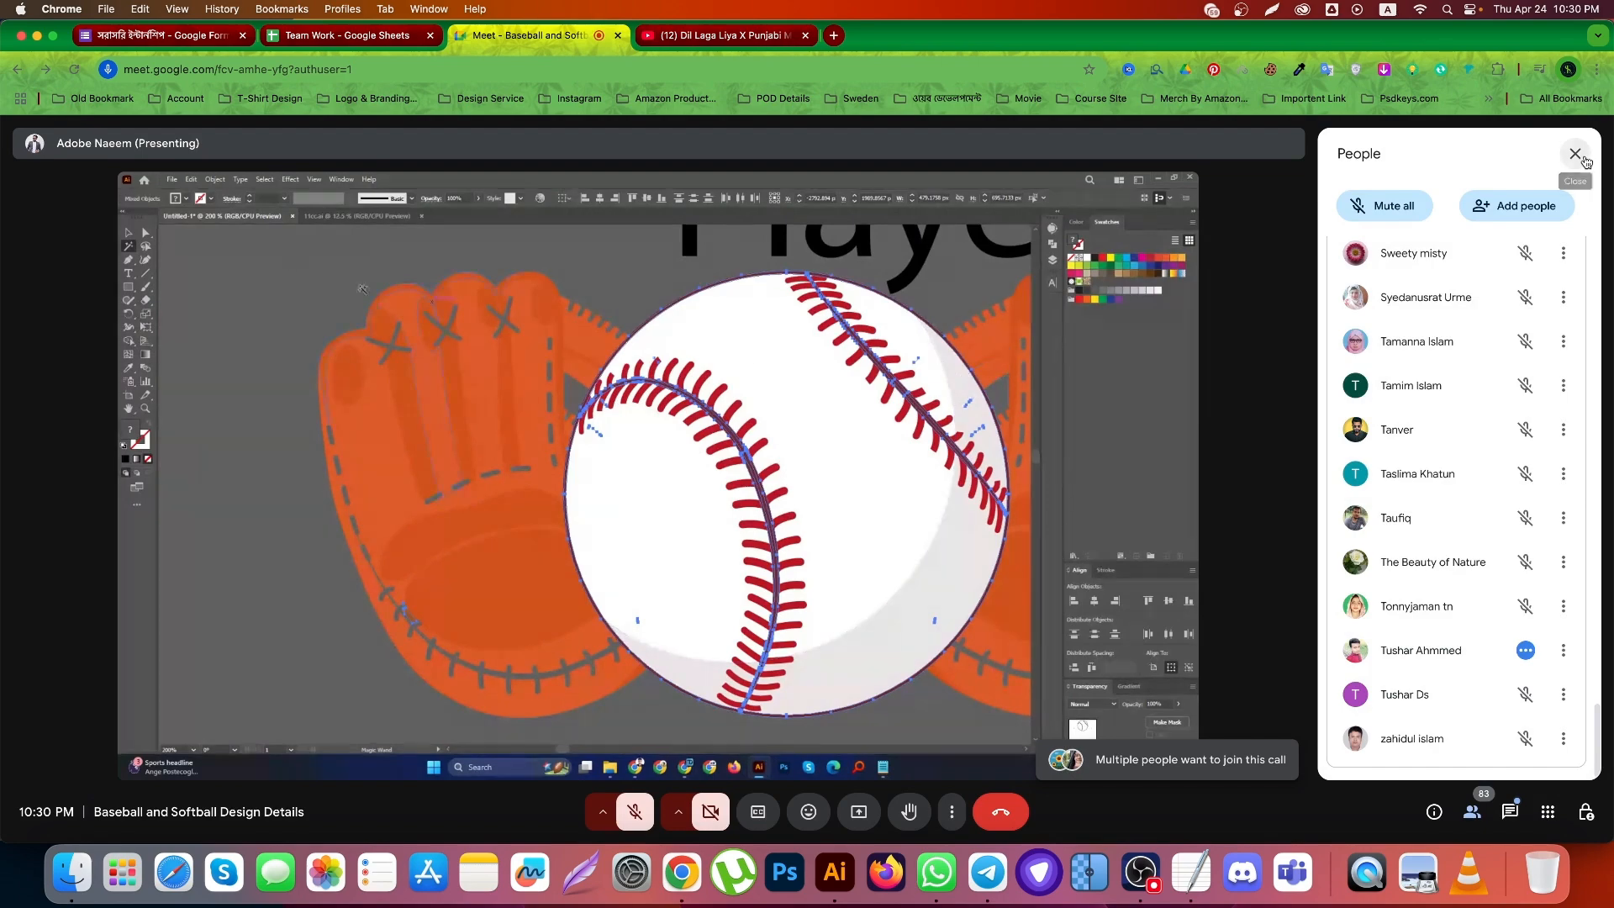
{"action": "left_click", "coordinate": [1584, 158]}
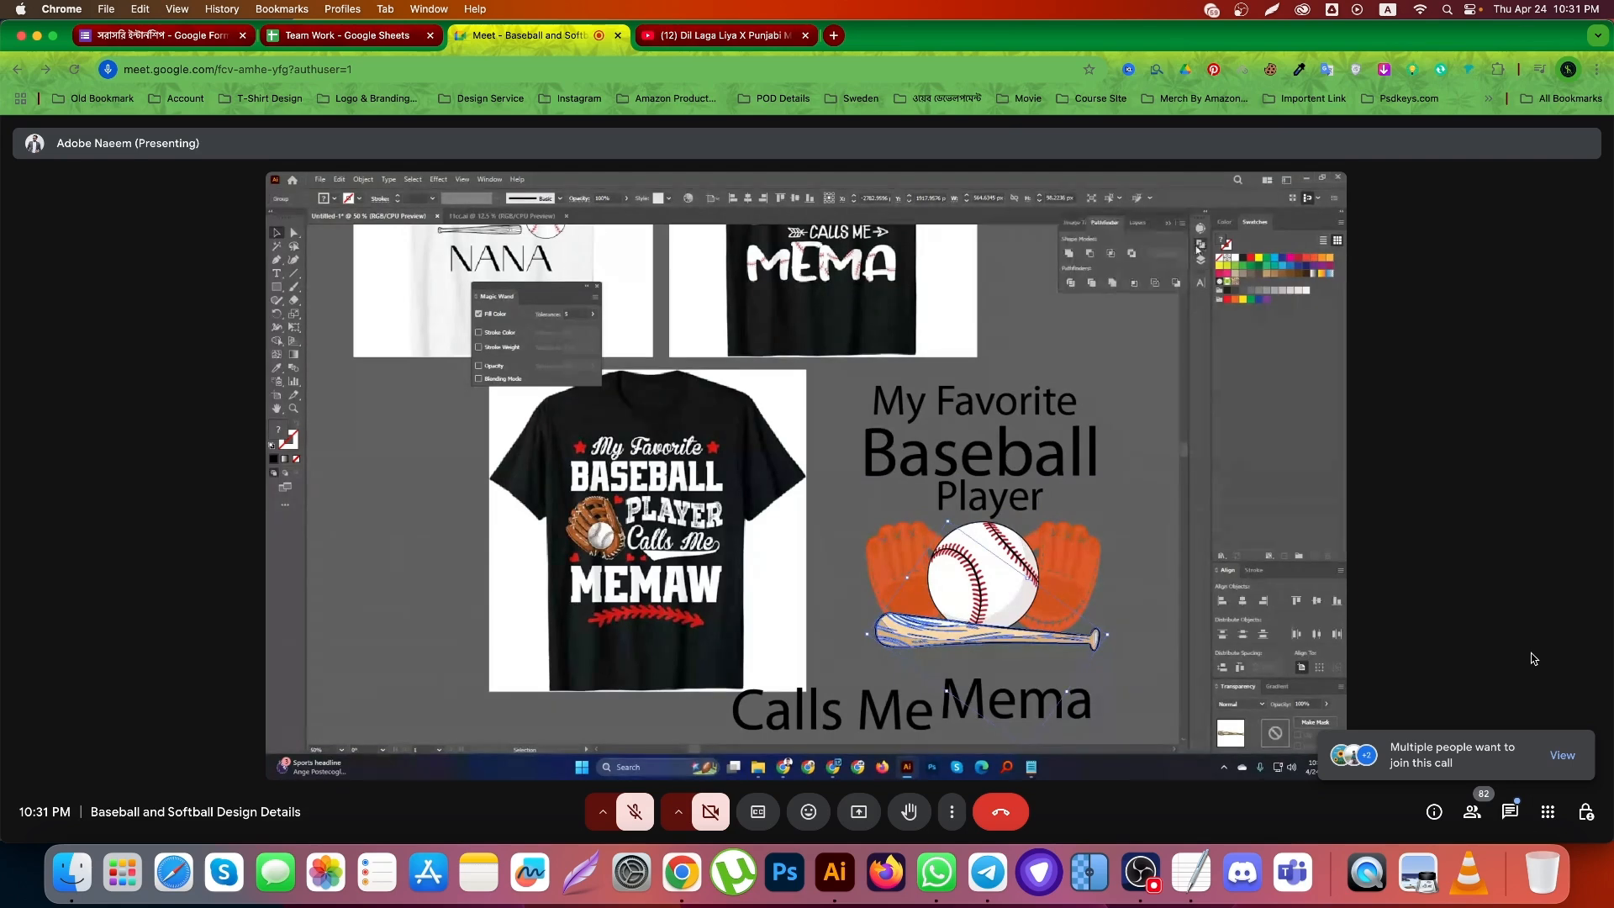
Admit all the people waiting to join the meeting at once from the people list
{"action": "left_click", "coordinate": [1471, 807]}
{"action": "scroll", "coordinate": [1475, 454], "scroll_direction": "down", "scroll_amount": 10}
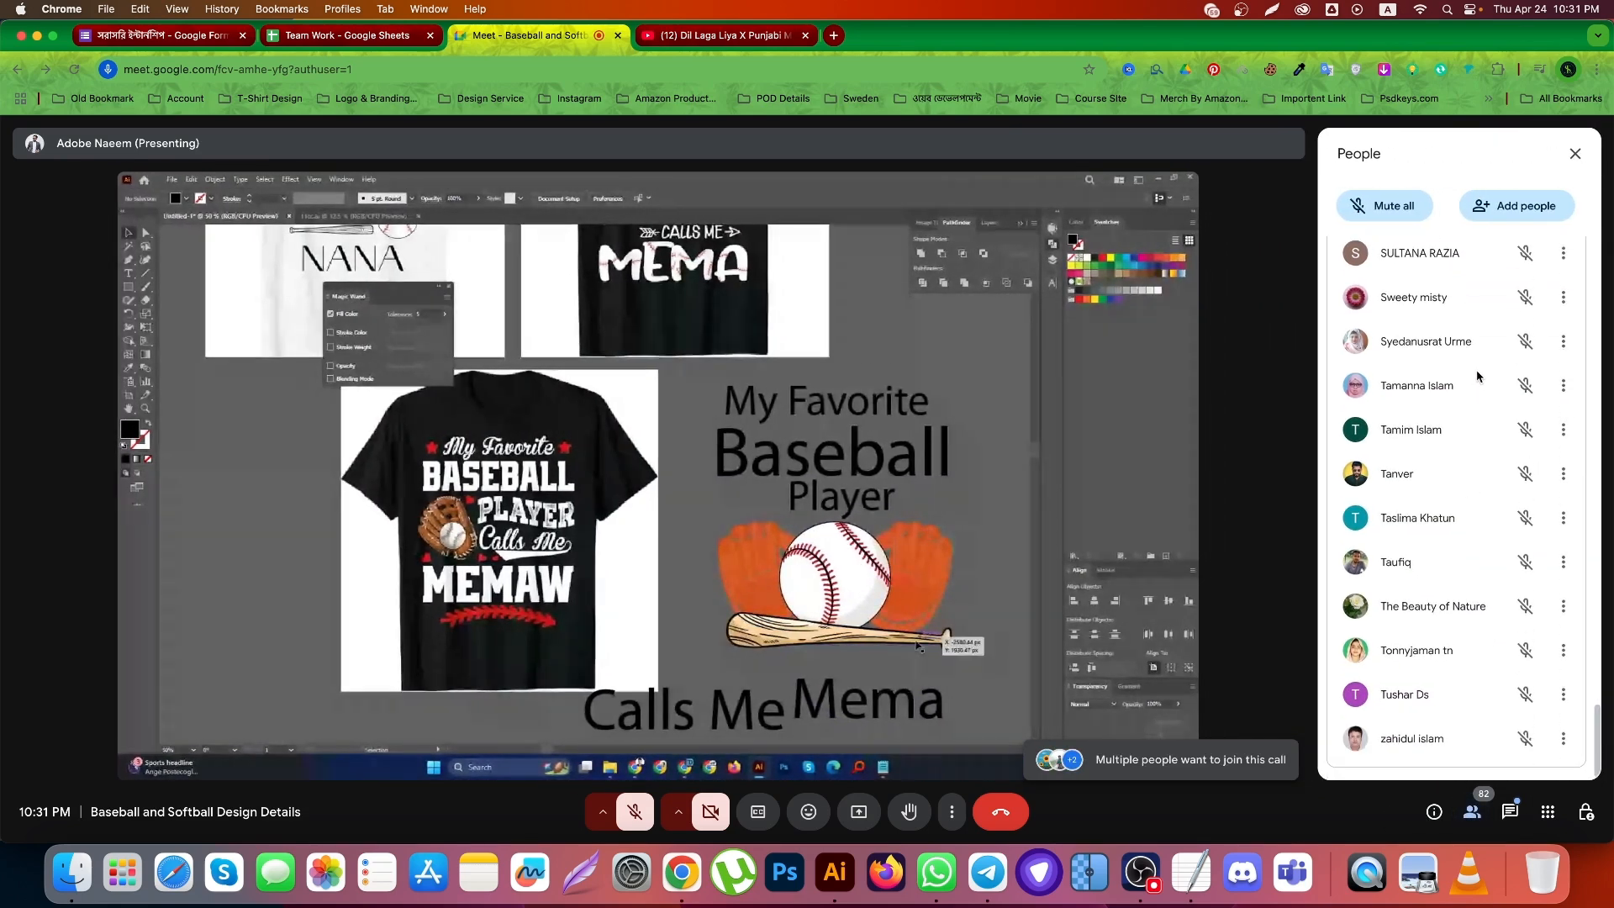
{"action": "scroll", "coordinate": [1479, 378], "scroll_direction": "up", "scroll_amount": 15}
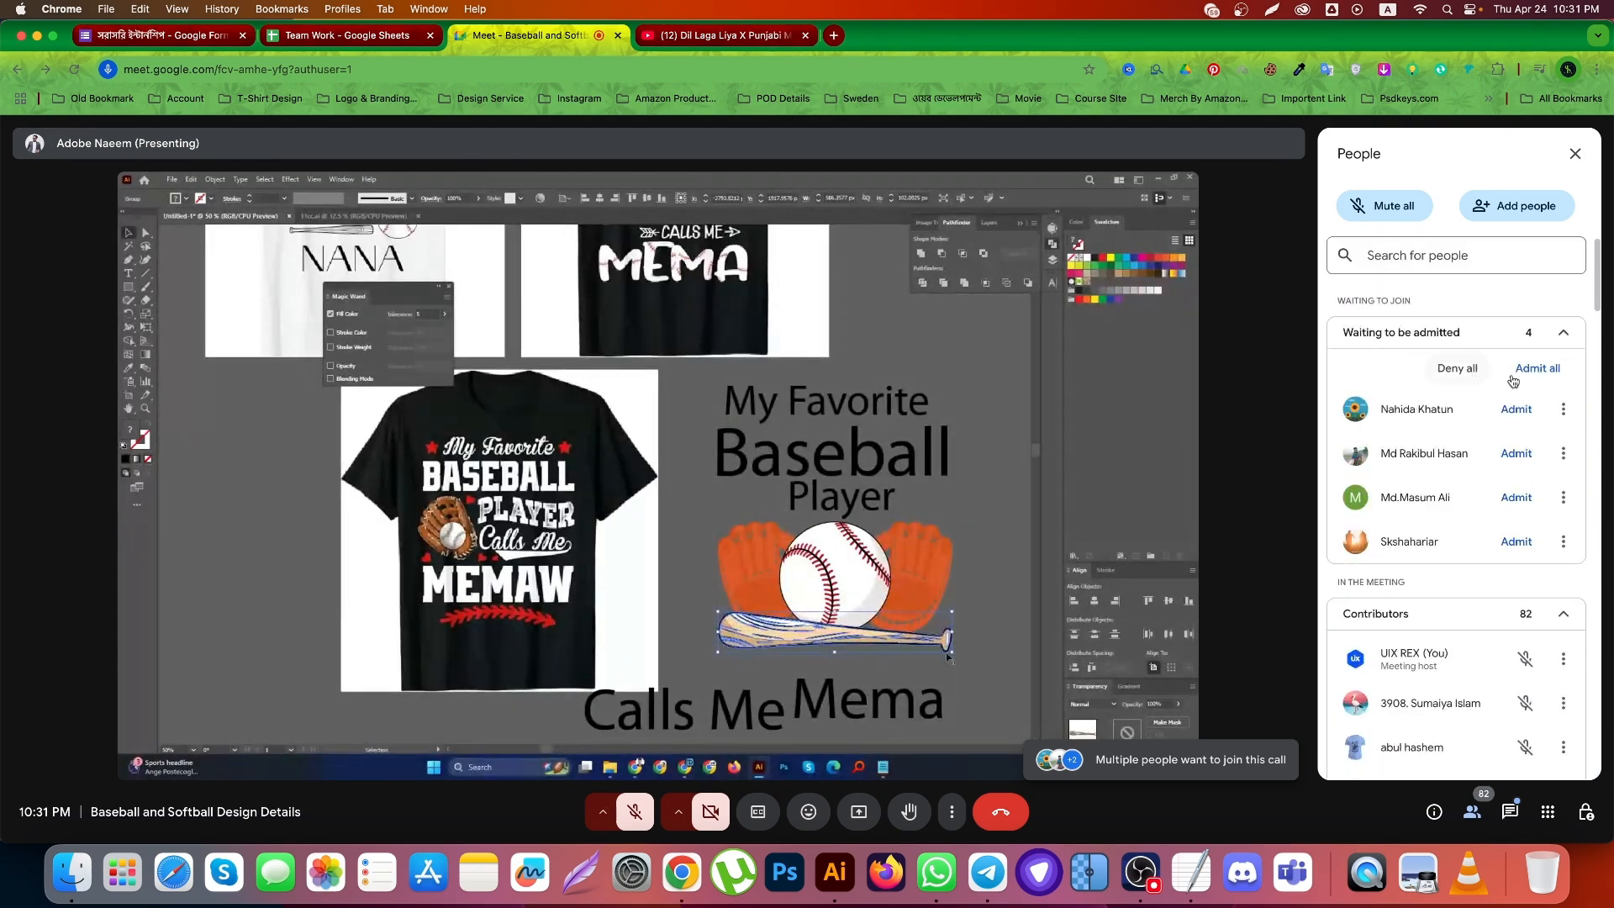
{"action": "left_click", "coordinate": [1523, 370]}
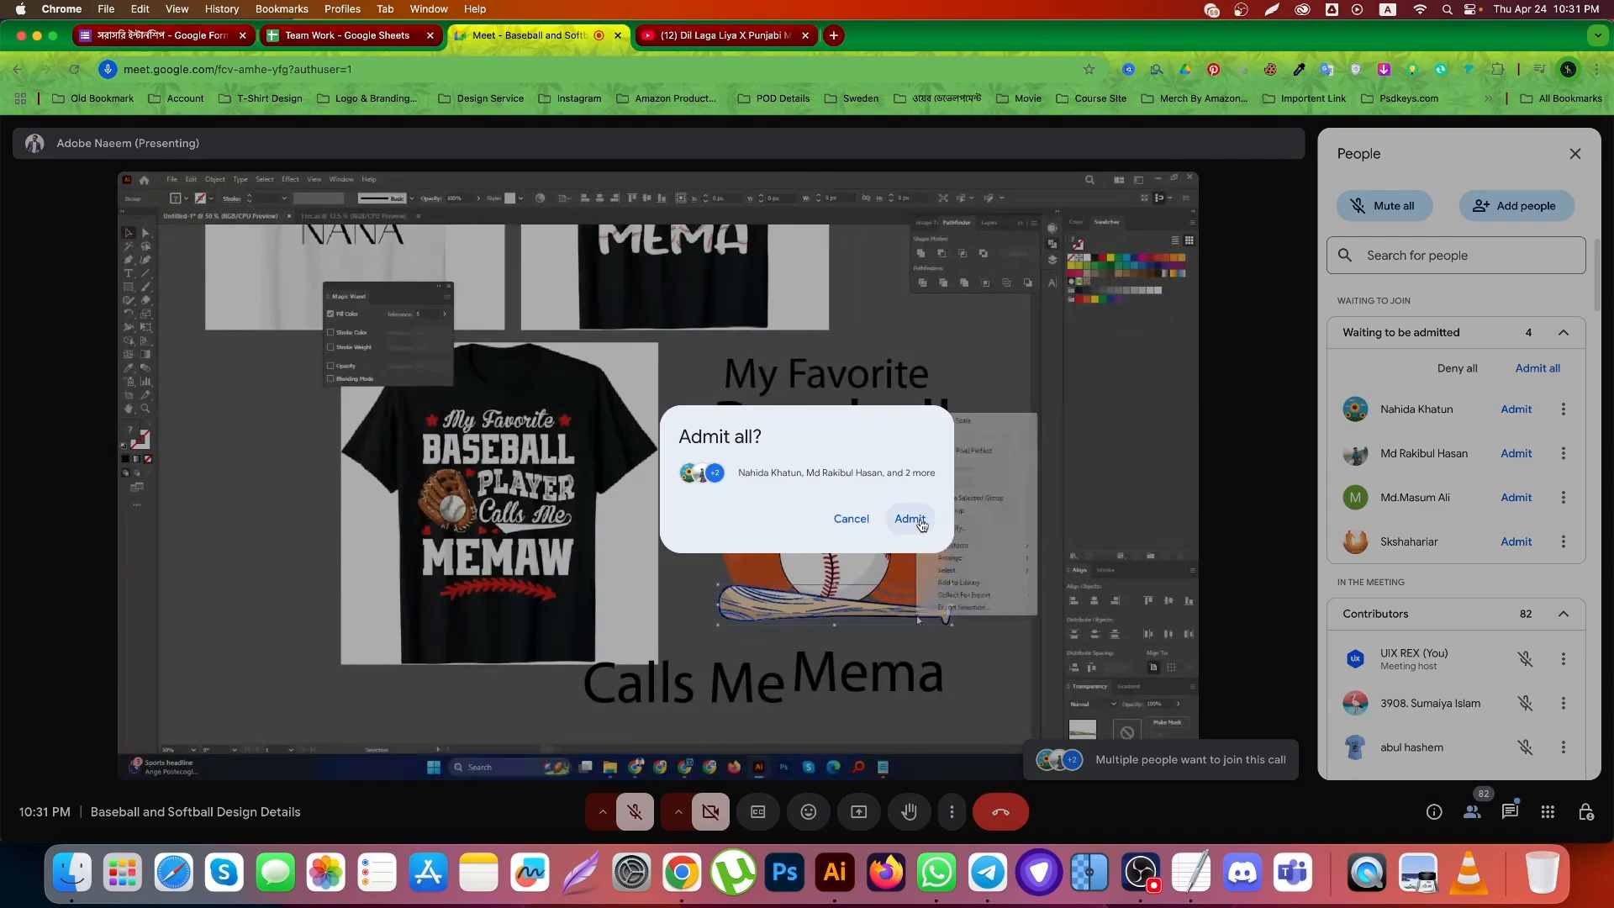
{"action": "left_click", "coordinate": [910, 518]}
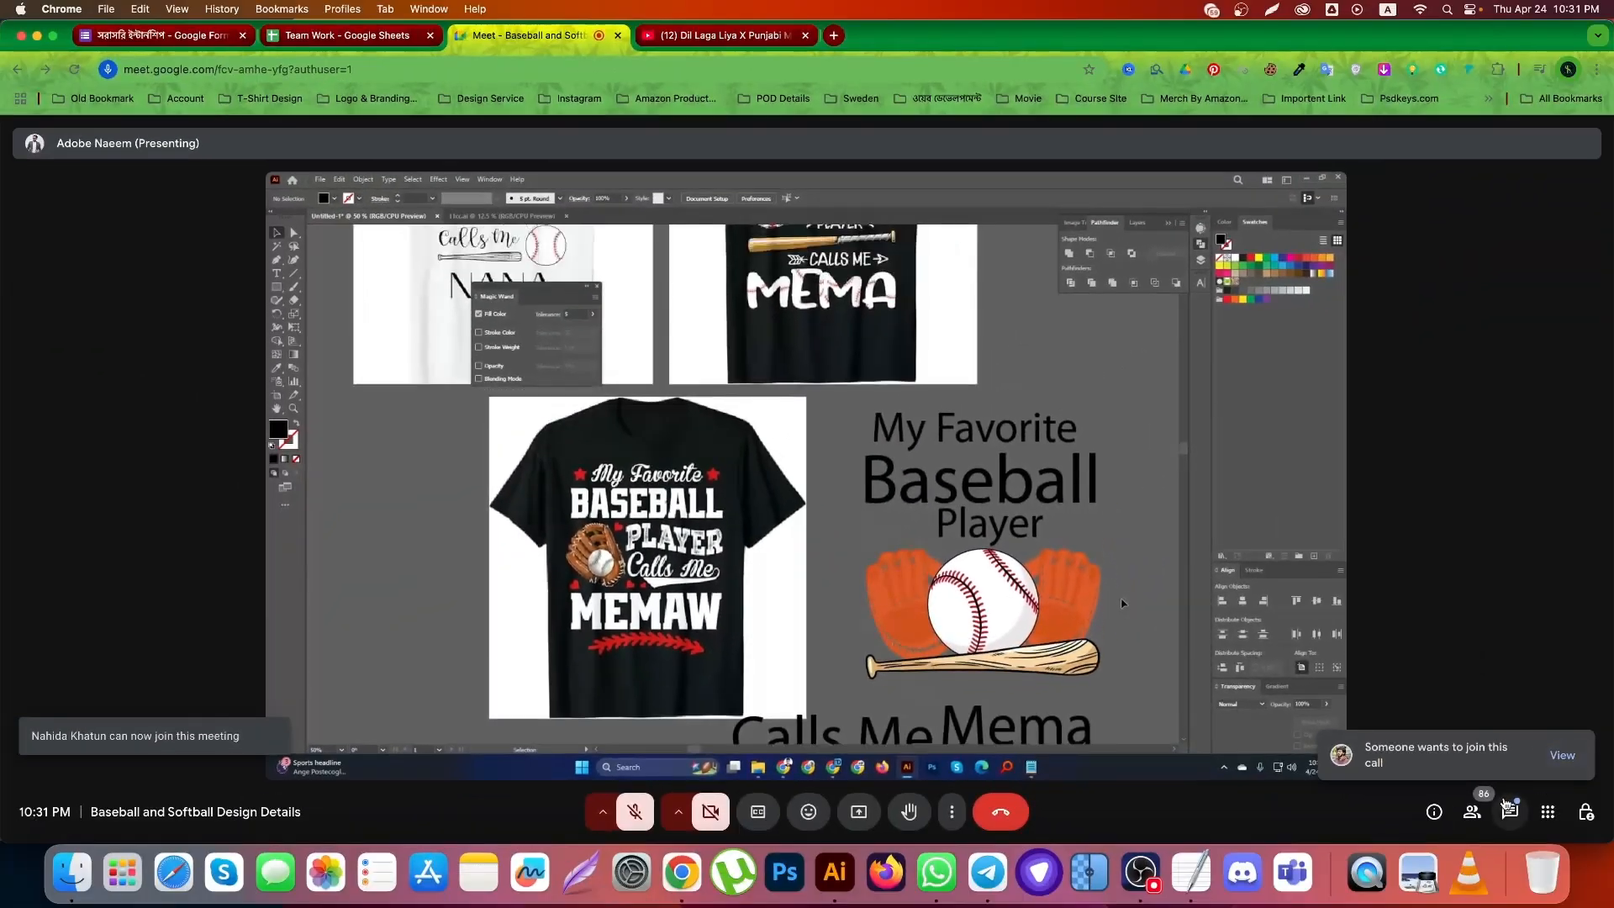
Admit the next two people asking to join, closing the people list in between
{"action": "left_click", "coordinate": [1472, 811]}
{"action": "left_click", "coordinate": [1551, 370]}
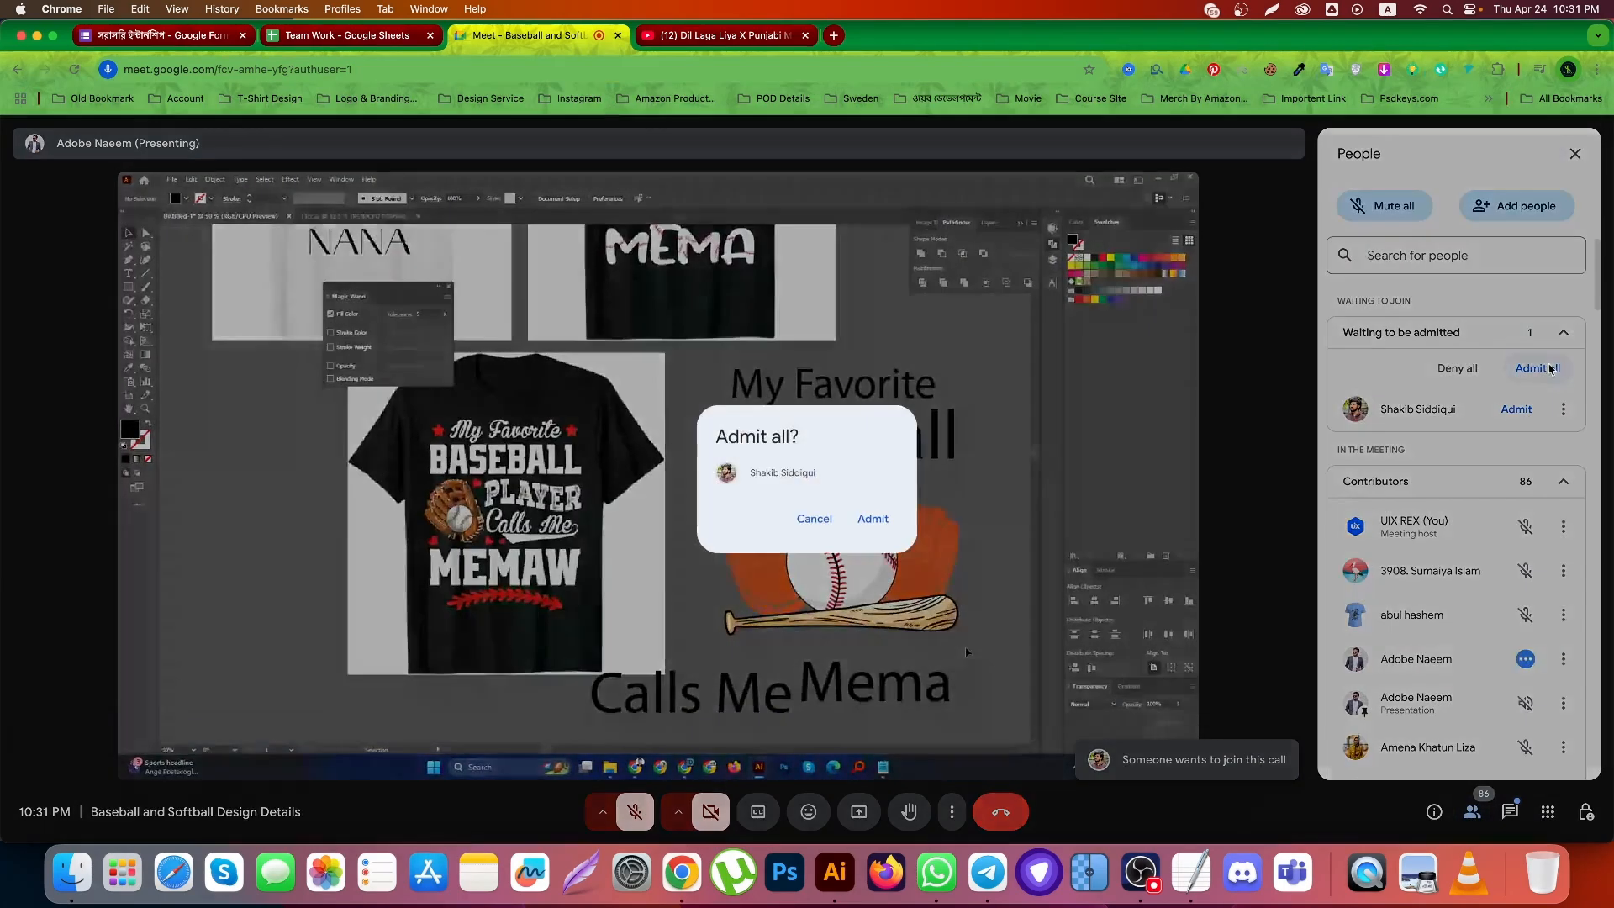
{"action": "left_click", "coordinate": [872, 518]}
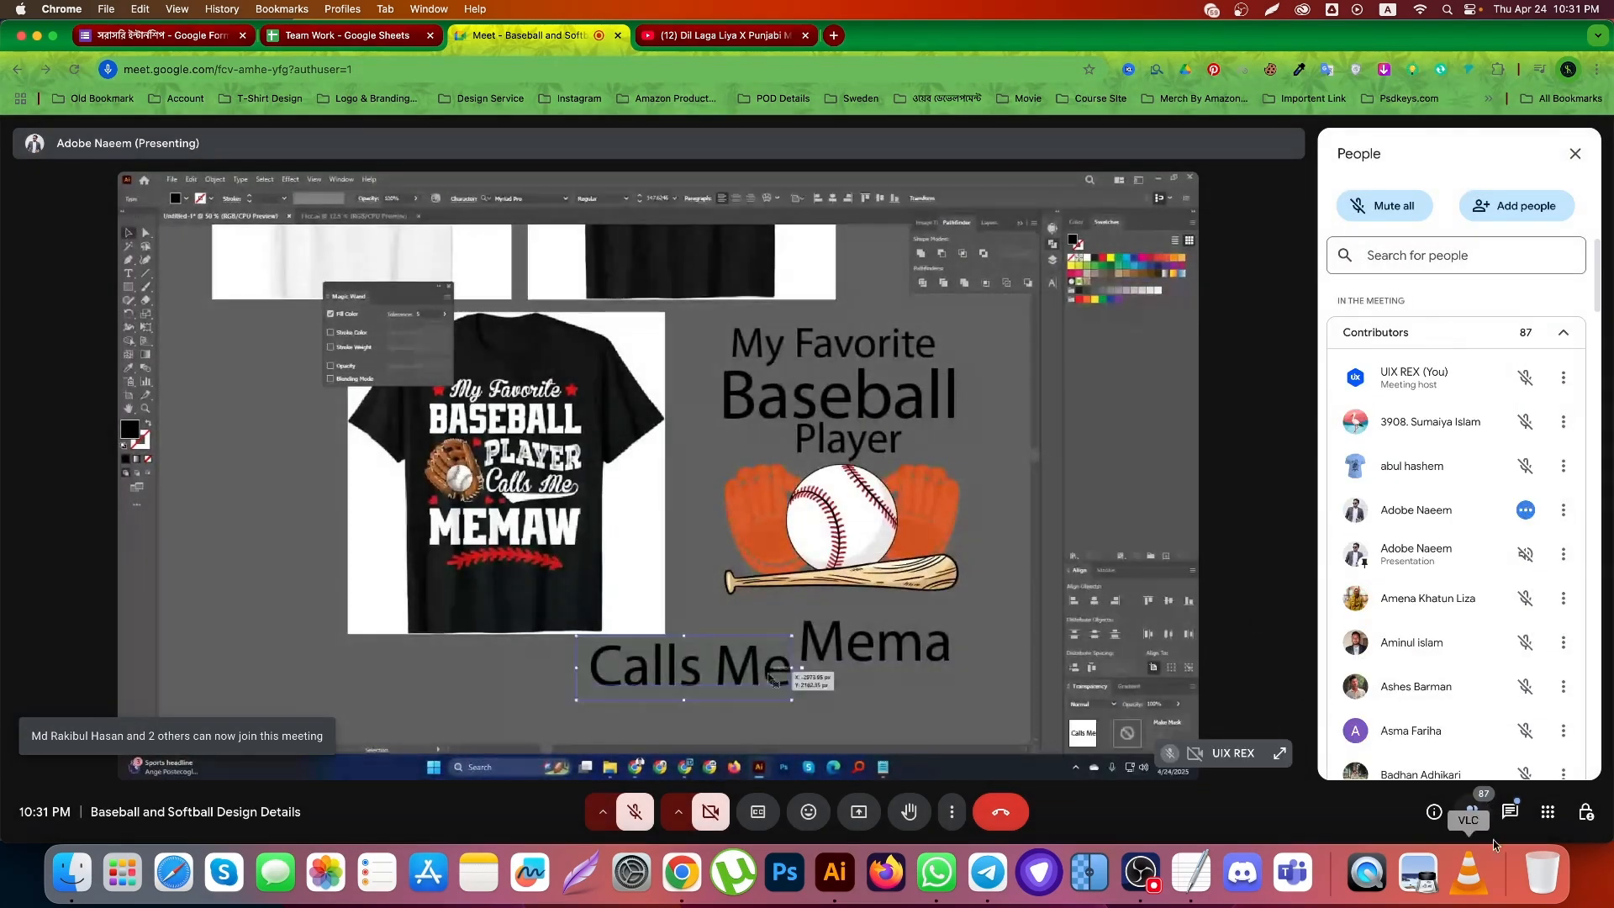
{"action": "left_click", "coordinate": [1472, 811]}
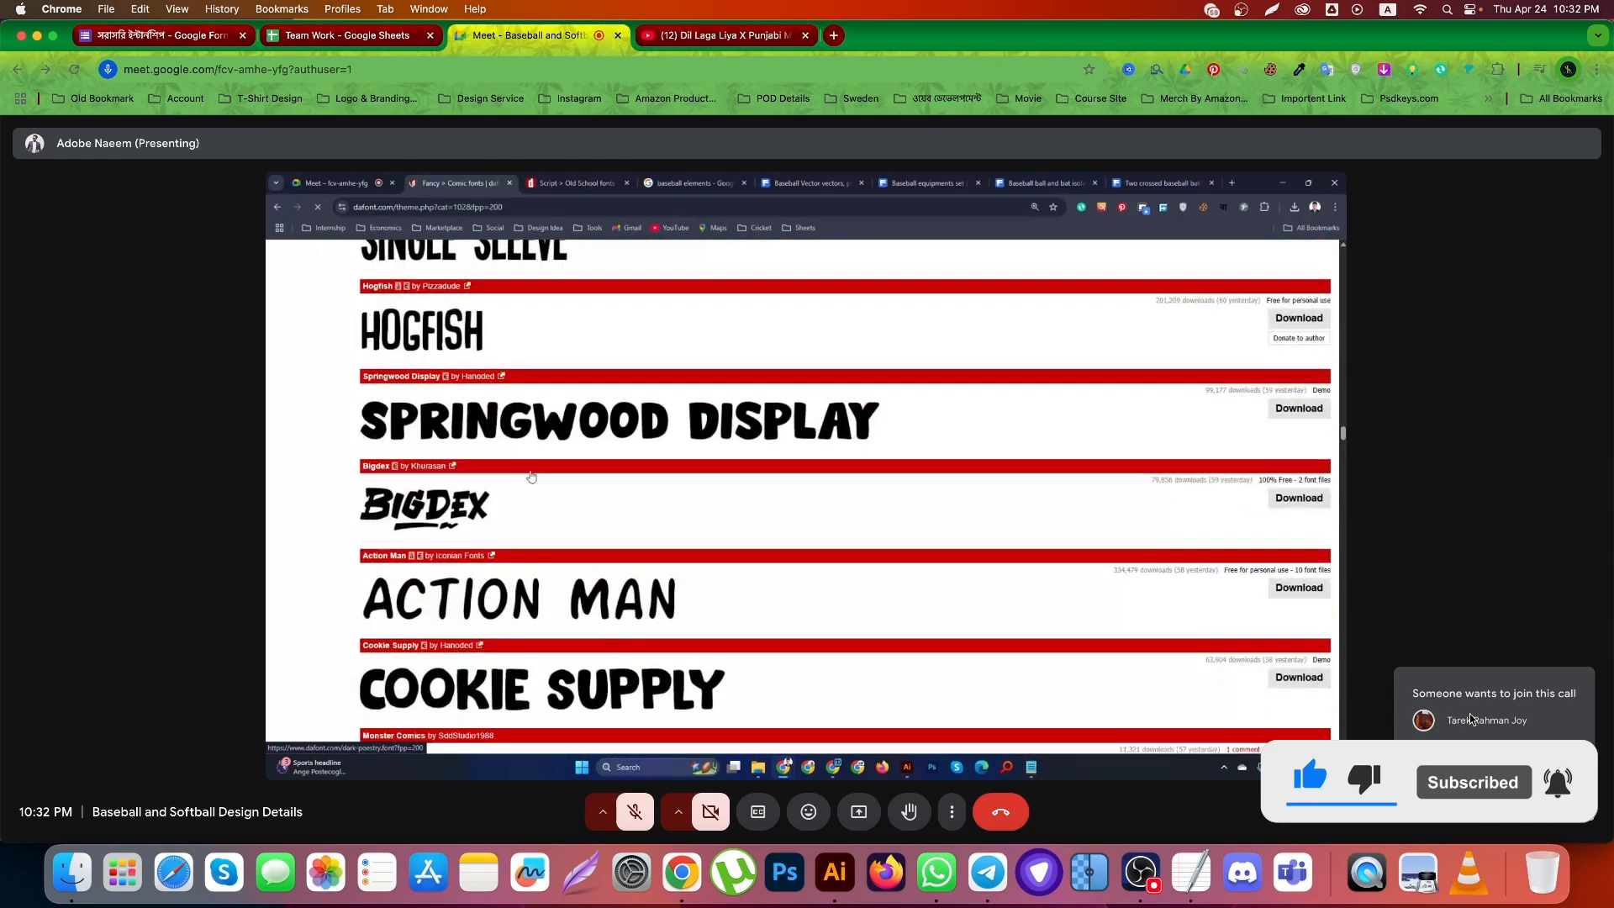
{"action": "left_click", "coordinate": [1505, 753]}
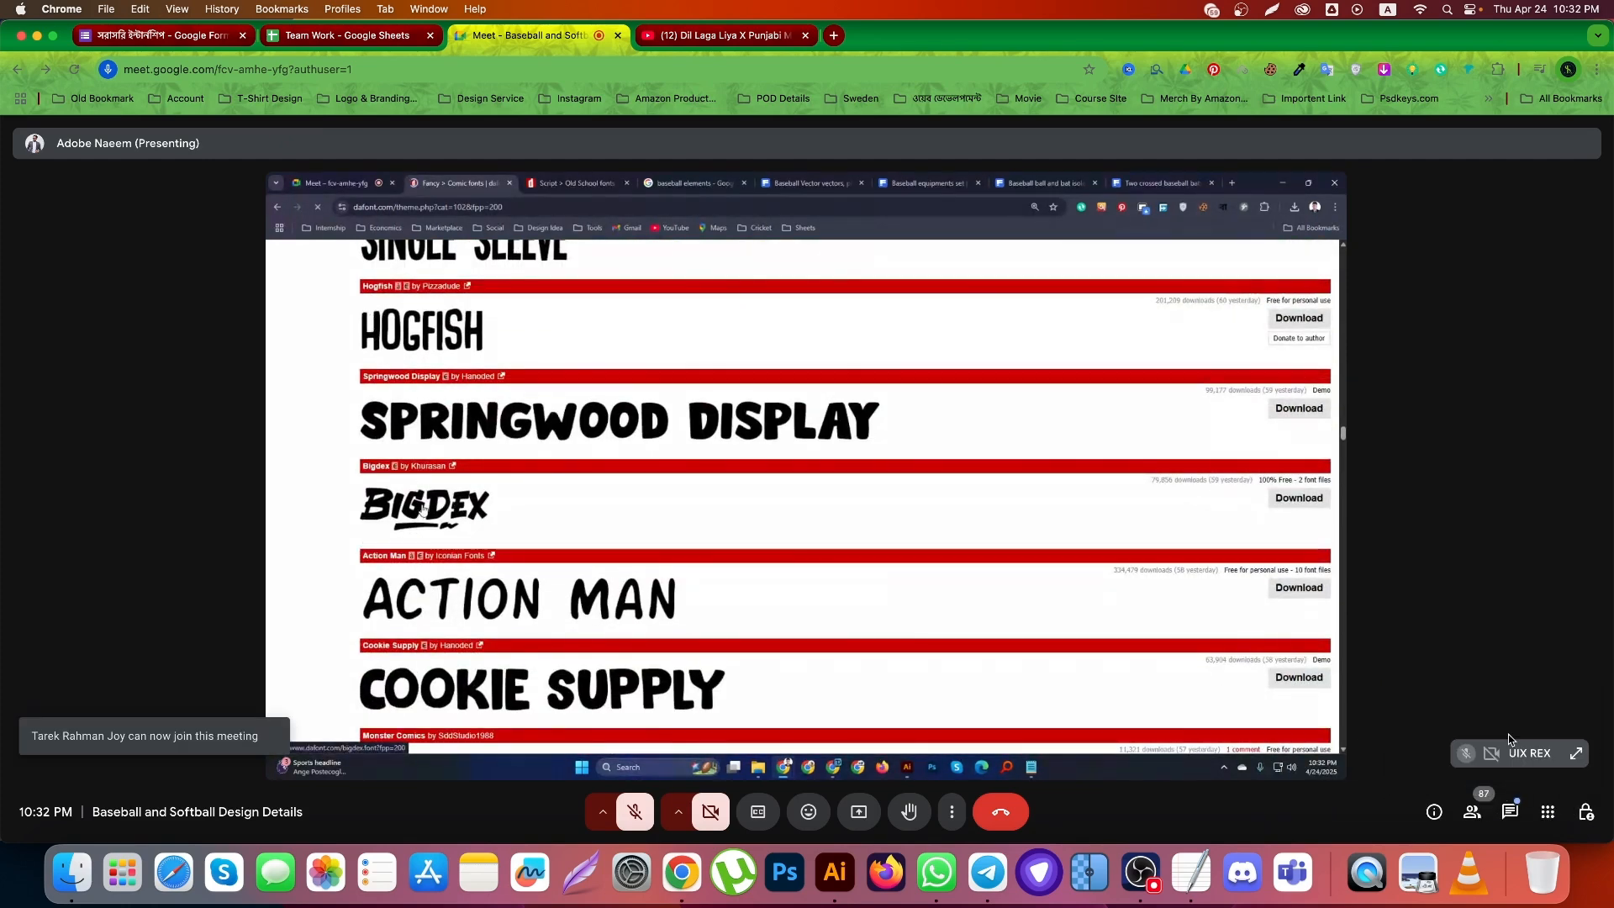
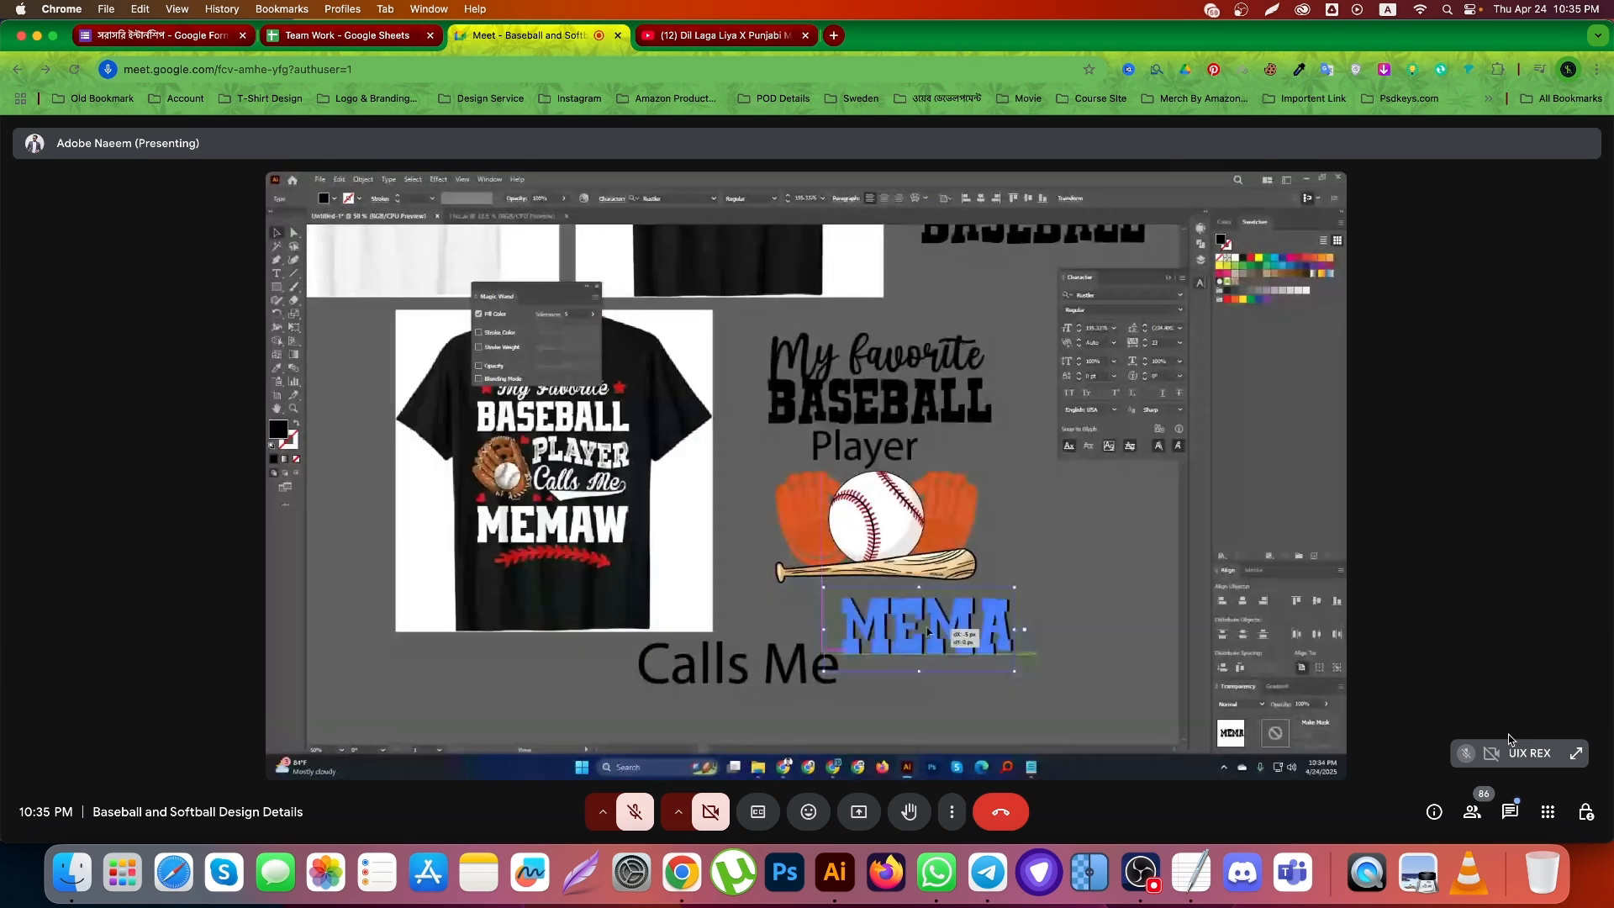
{"action": "left_click", "coordinate": [1472, 812]}
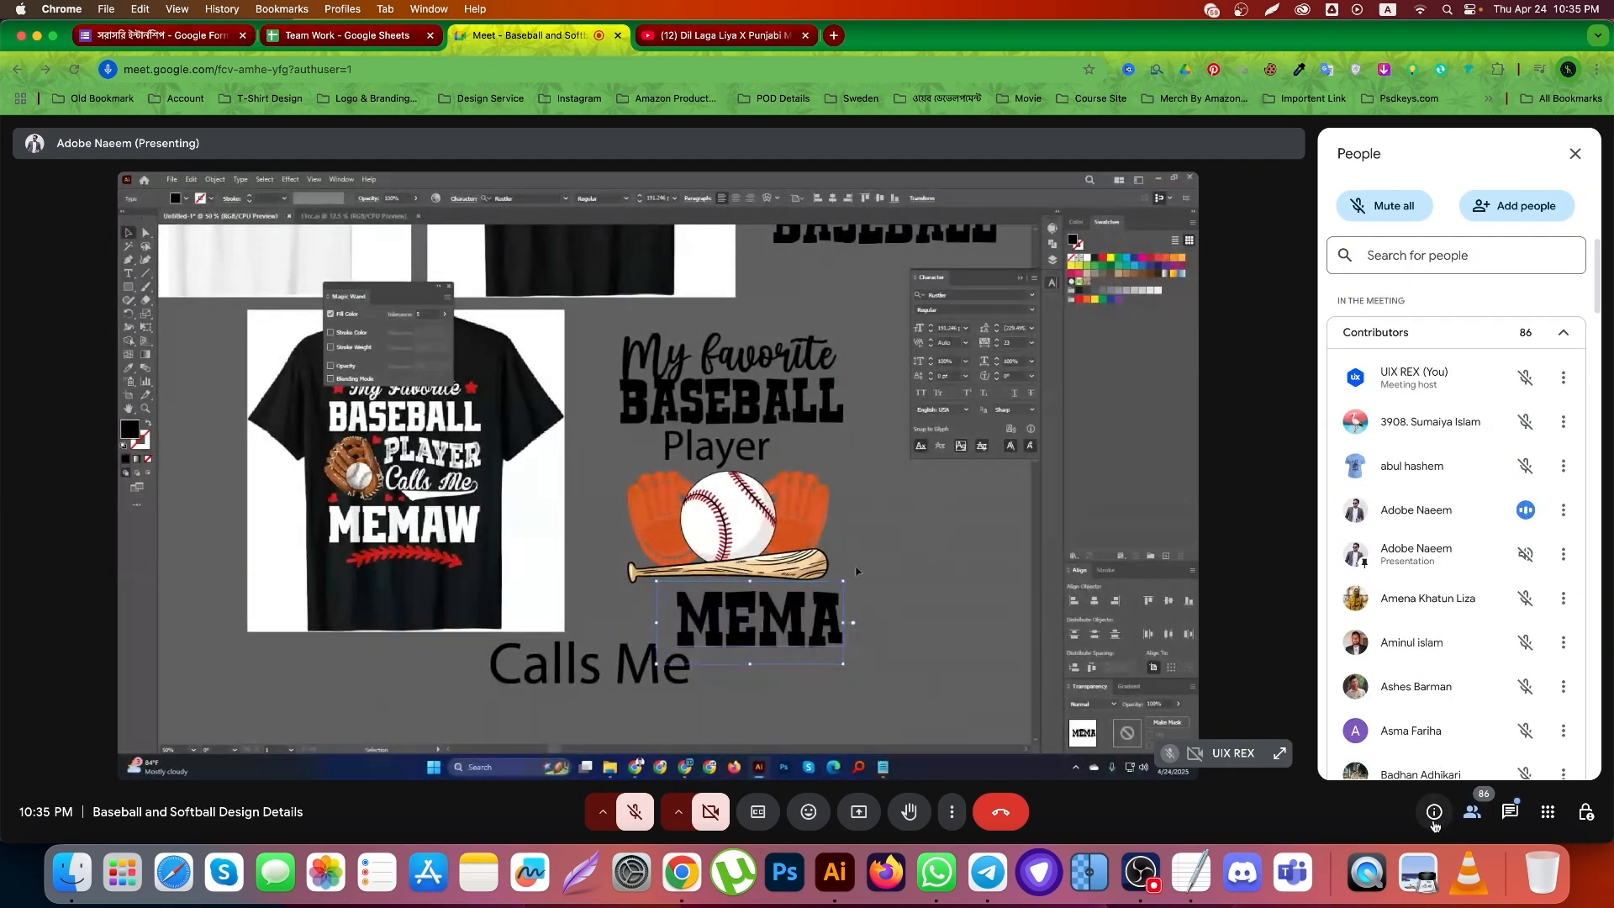
{"action": "left_click", "coordinate": [1472, 812]}
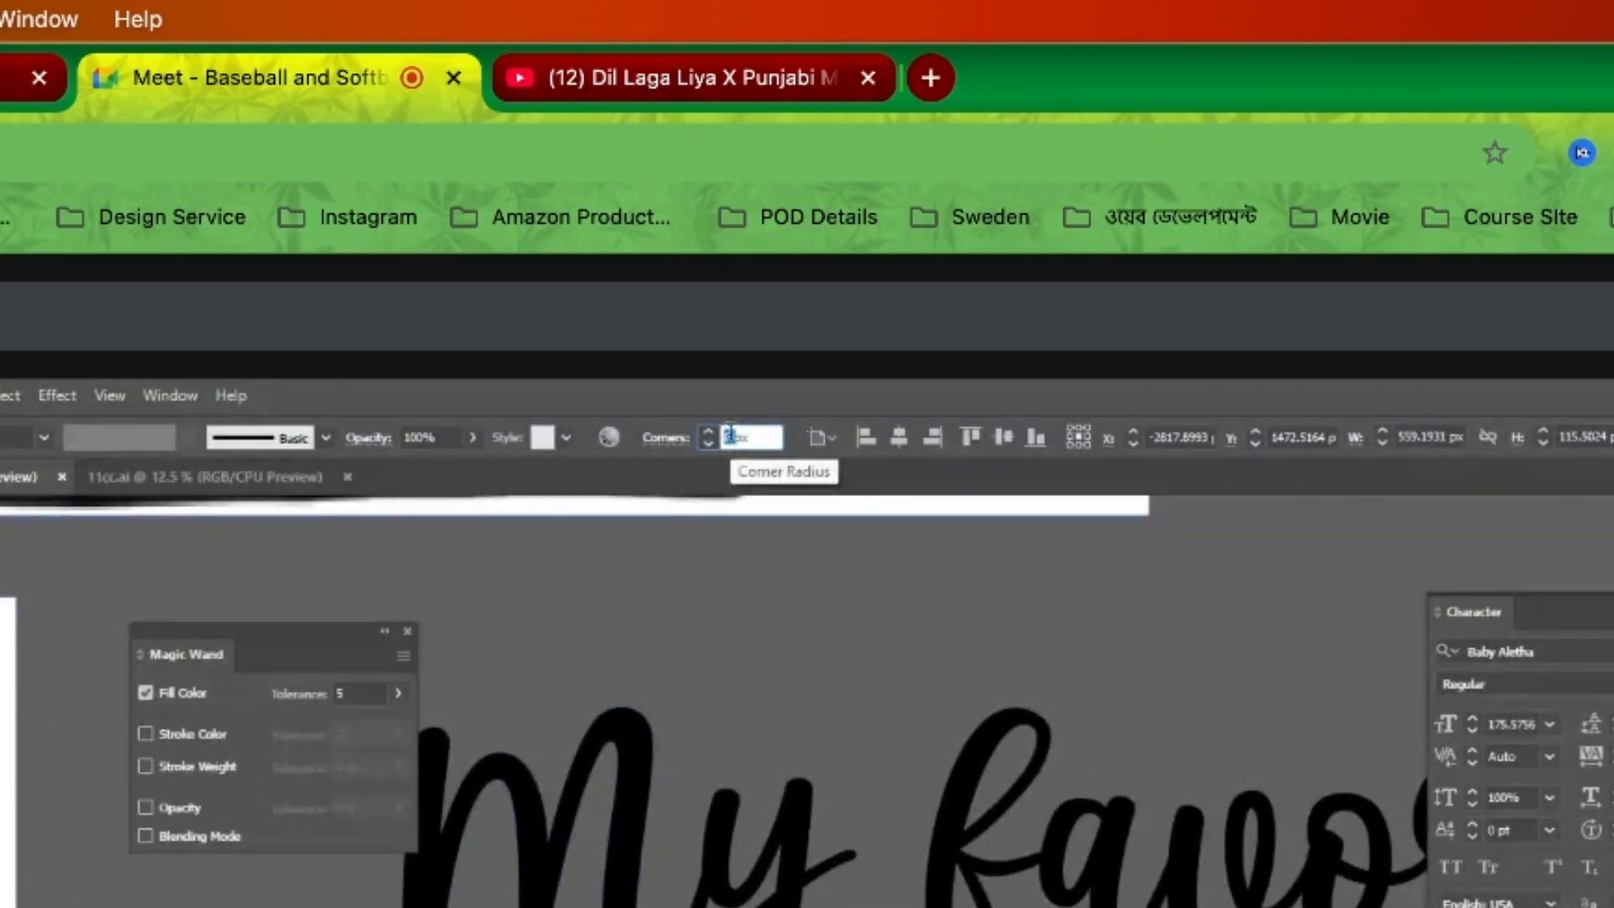
{"action": "left_click", "coordinate": [779, 587]}
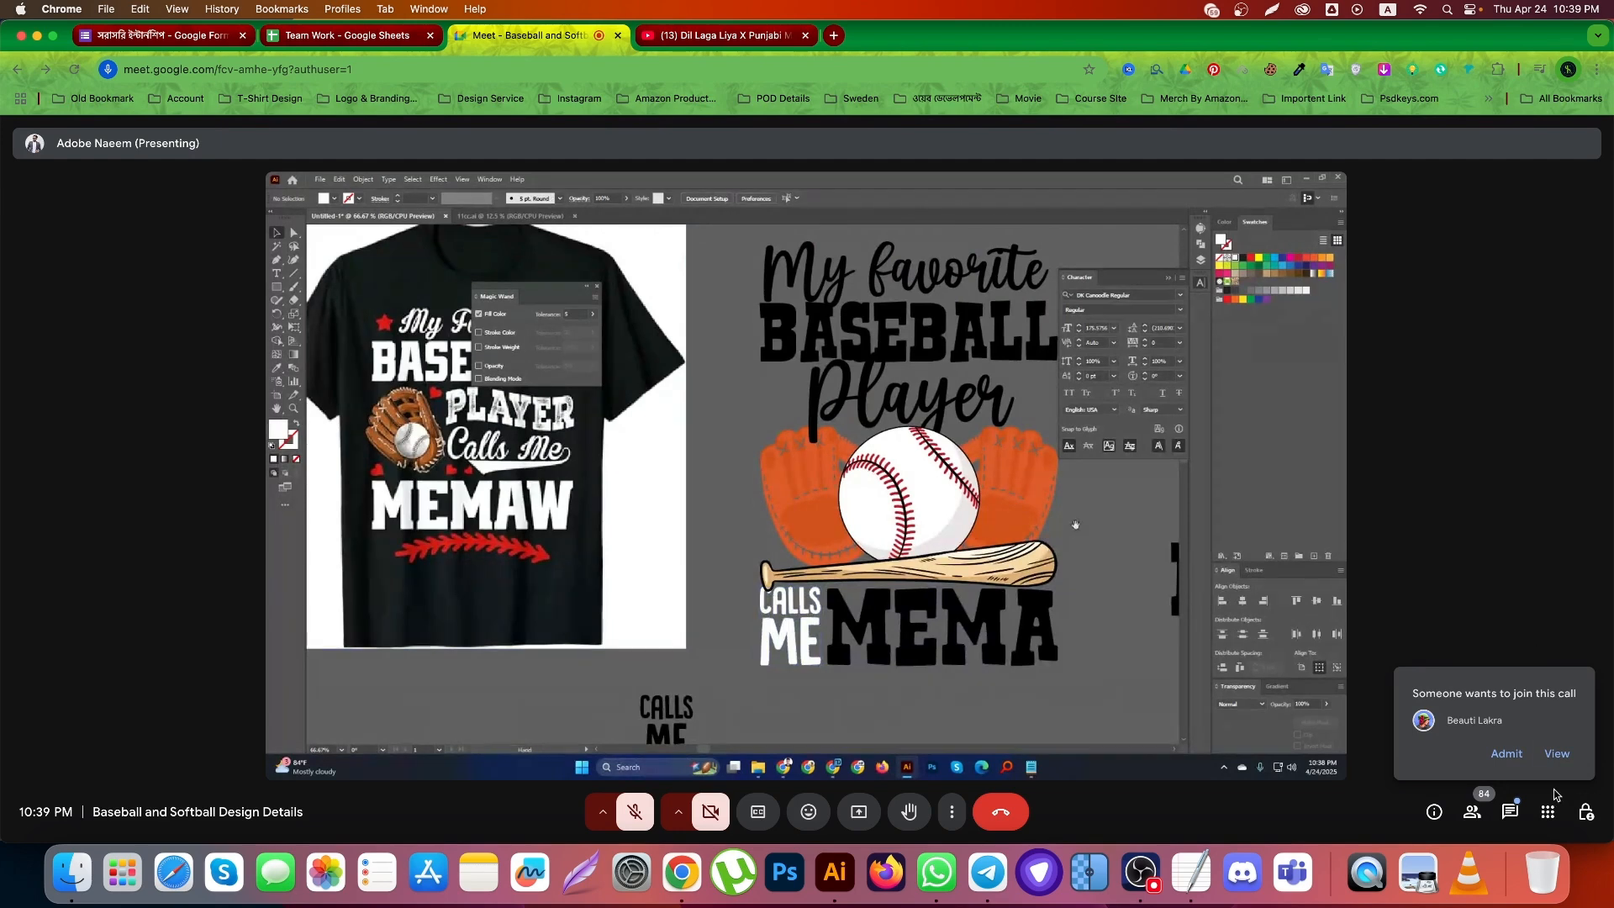
Admit the person asking to join and the pair of people waiting after that, closing the people list
{"action": "left_click", "coordinate": [1508, 772]}
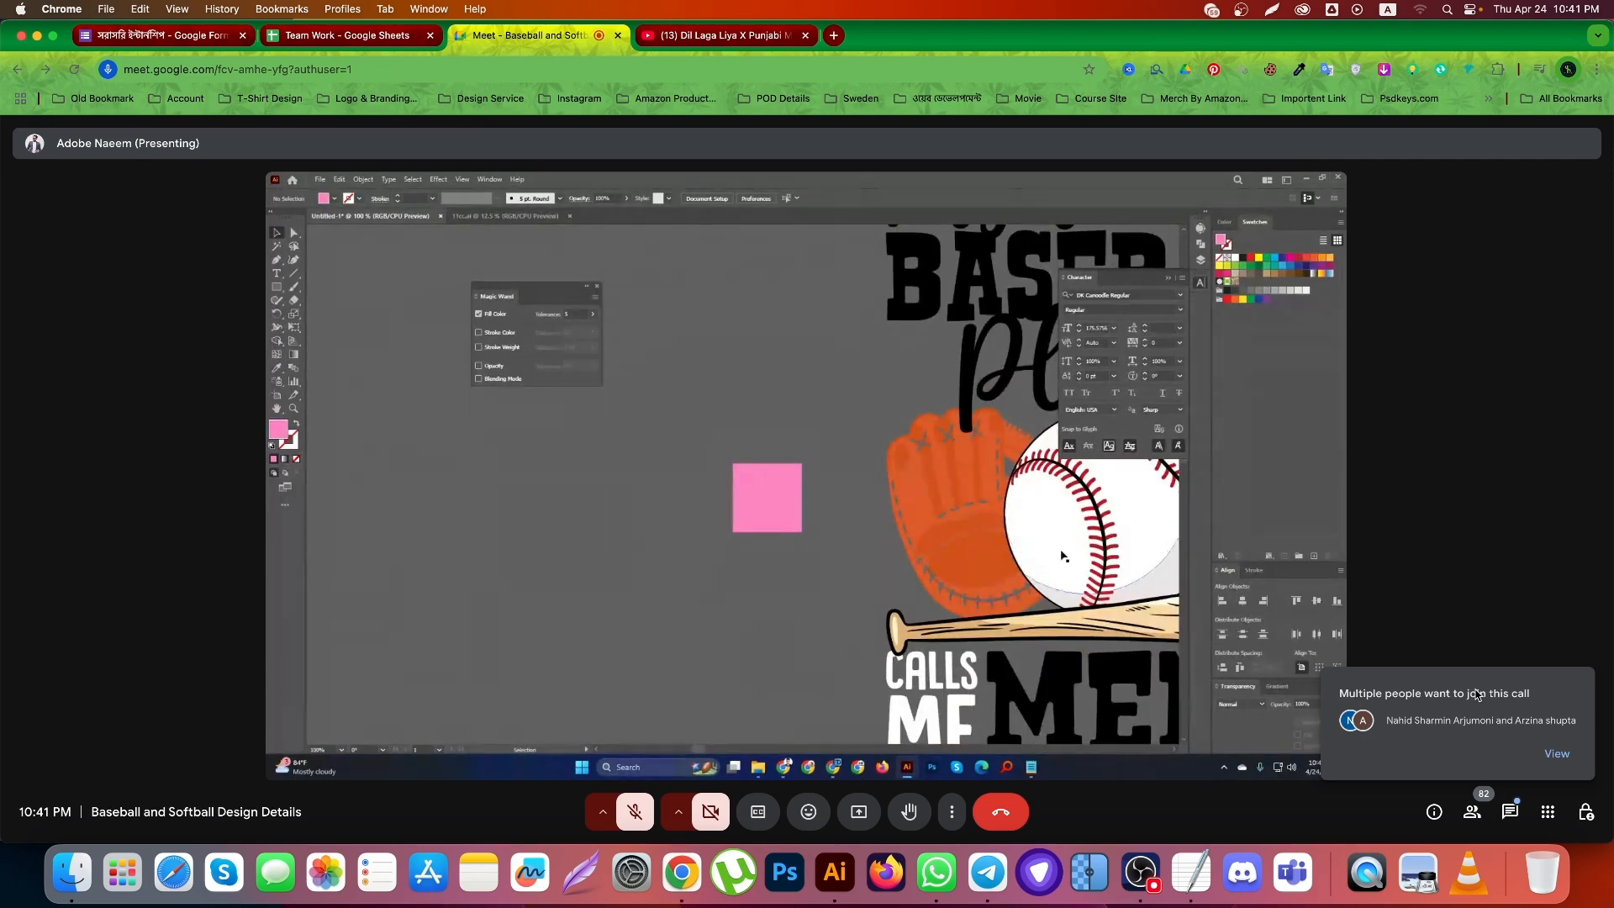
{"action": "left_click", "coordinate": [1555, 754]}
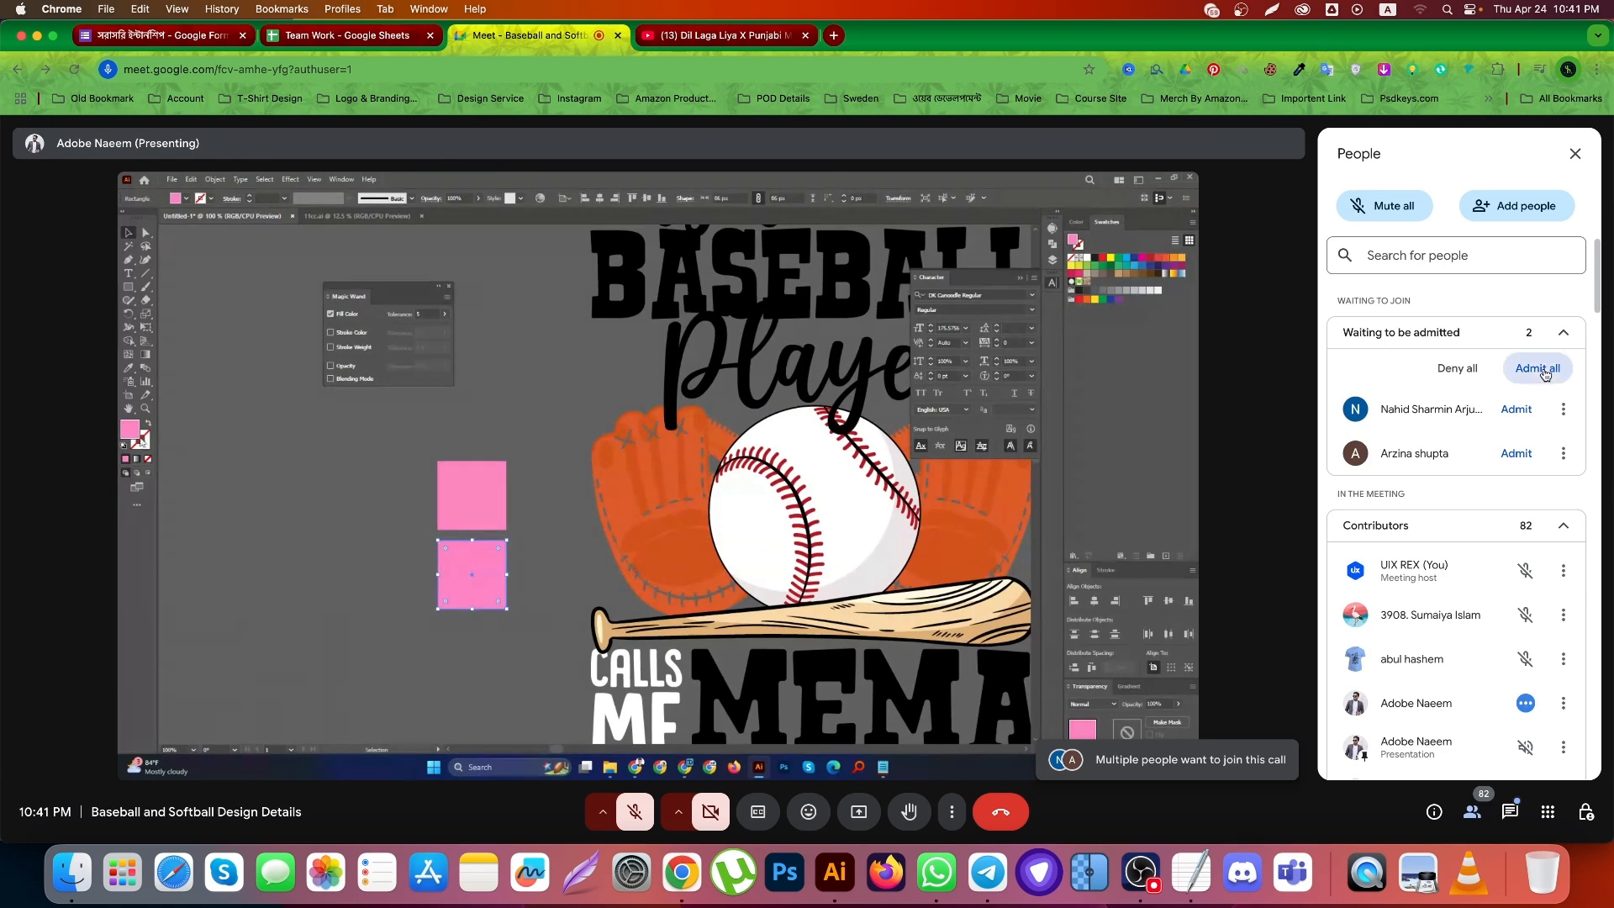
{"action": "left_click", "coordinate": [1538, 369]}
{"action": "left_click", "coordinate": [897, 518]}
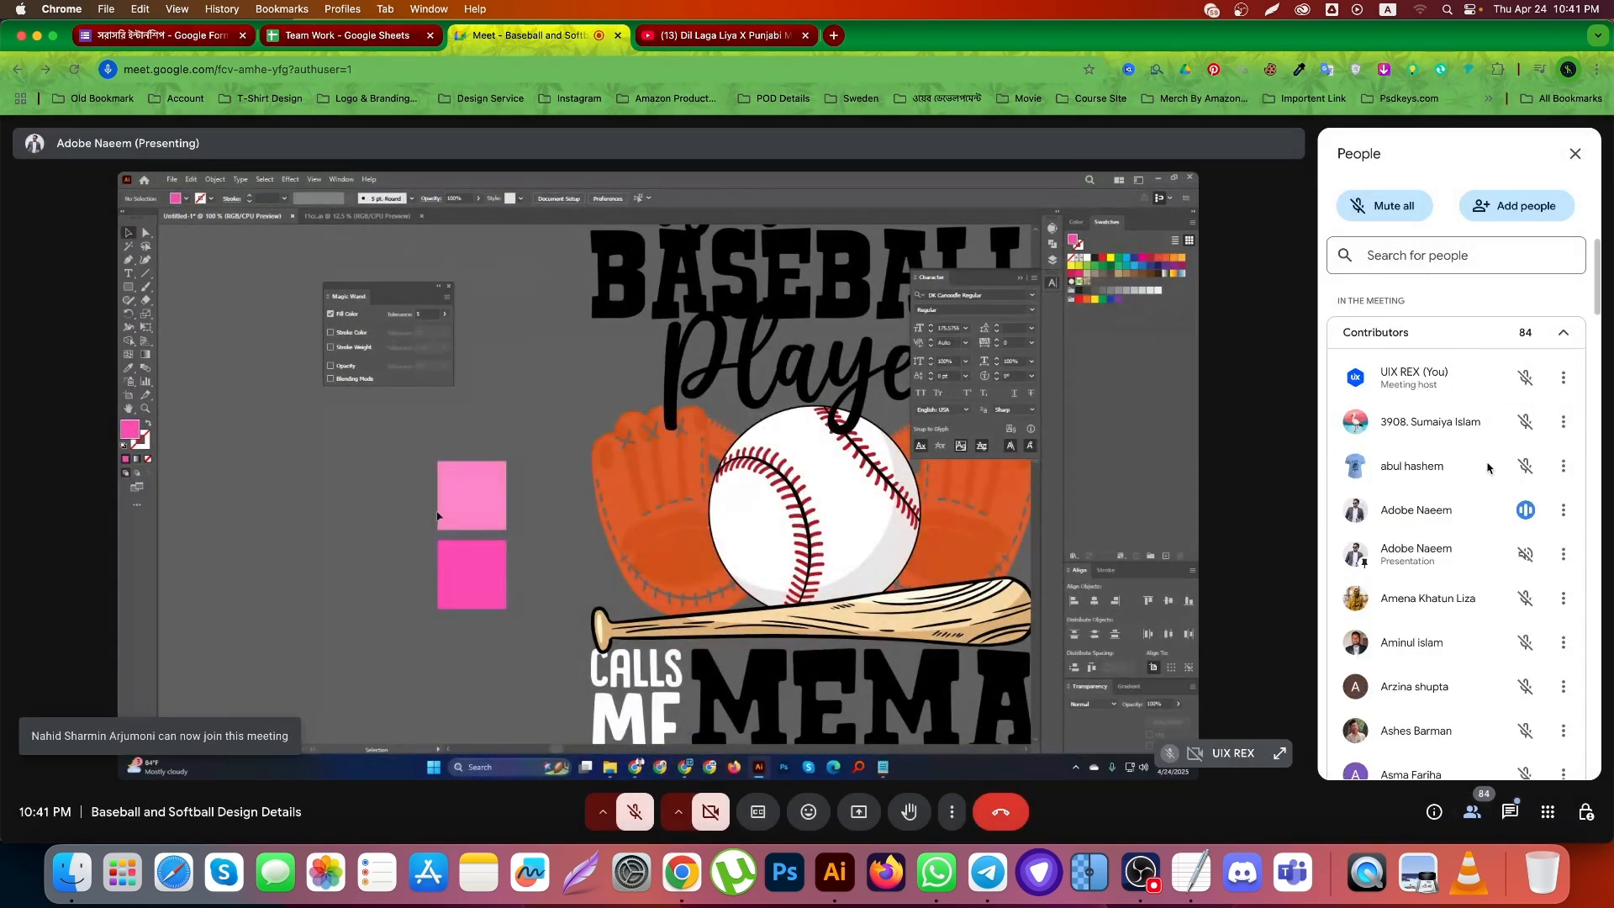
{"action": "left_click", "coordinate": [1575, 154]}
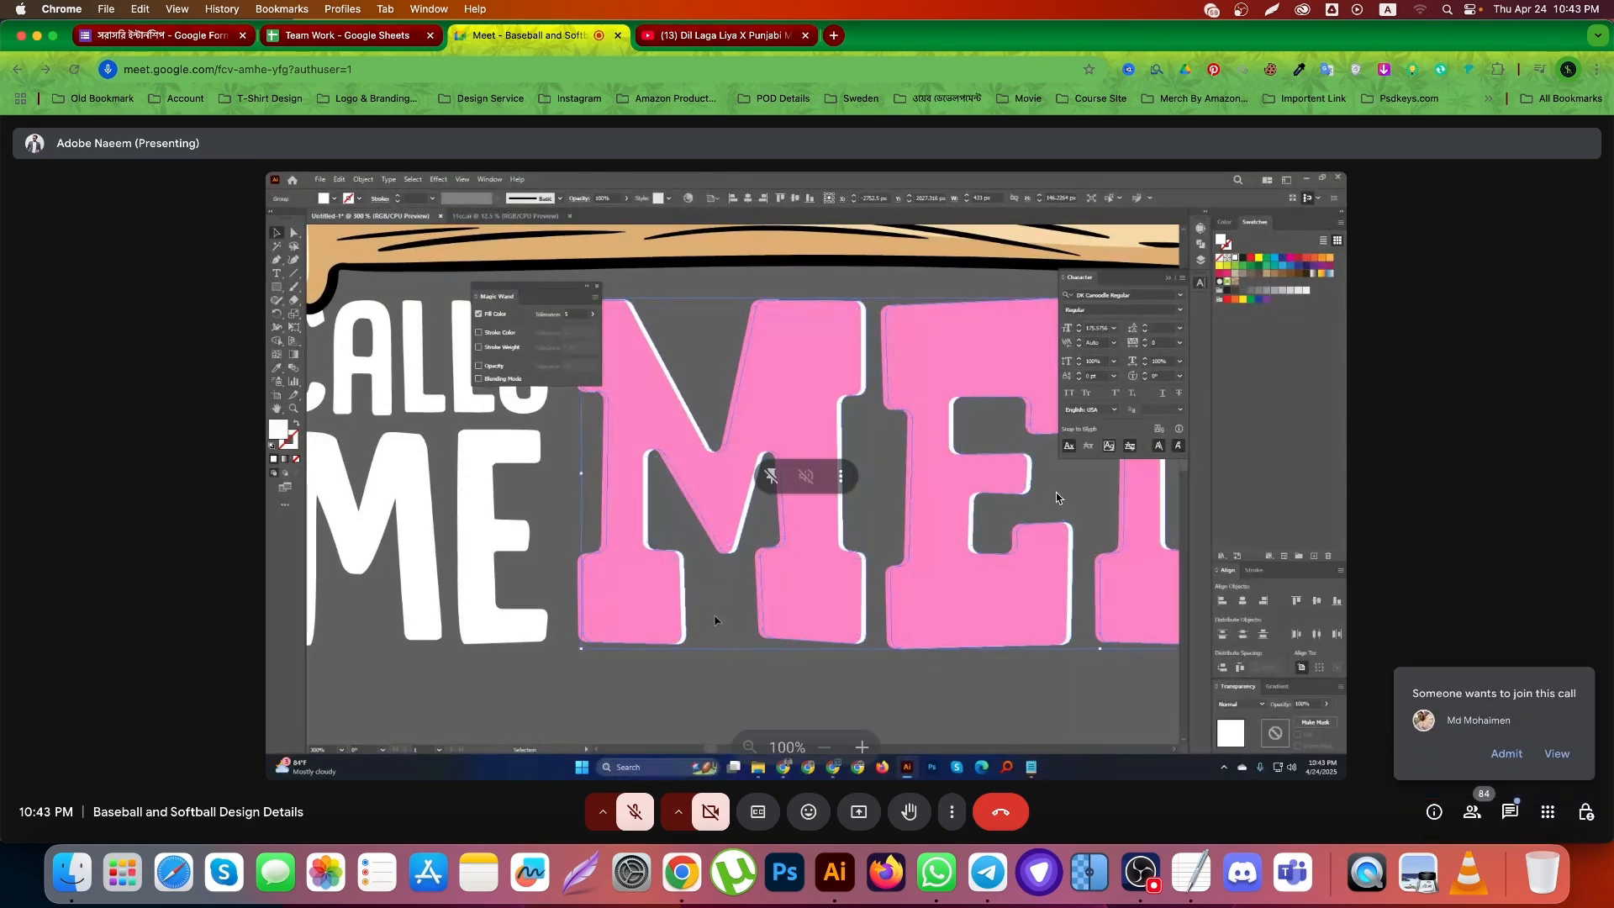
Admit five more people to the meeting, each from their own join request
{"action": "left_click", "coordinate": [1501, 769]}
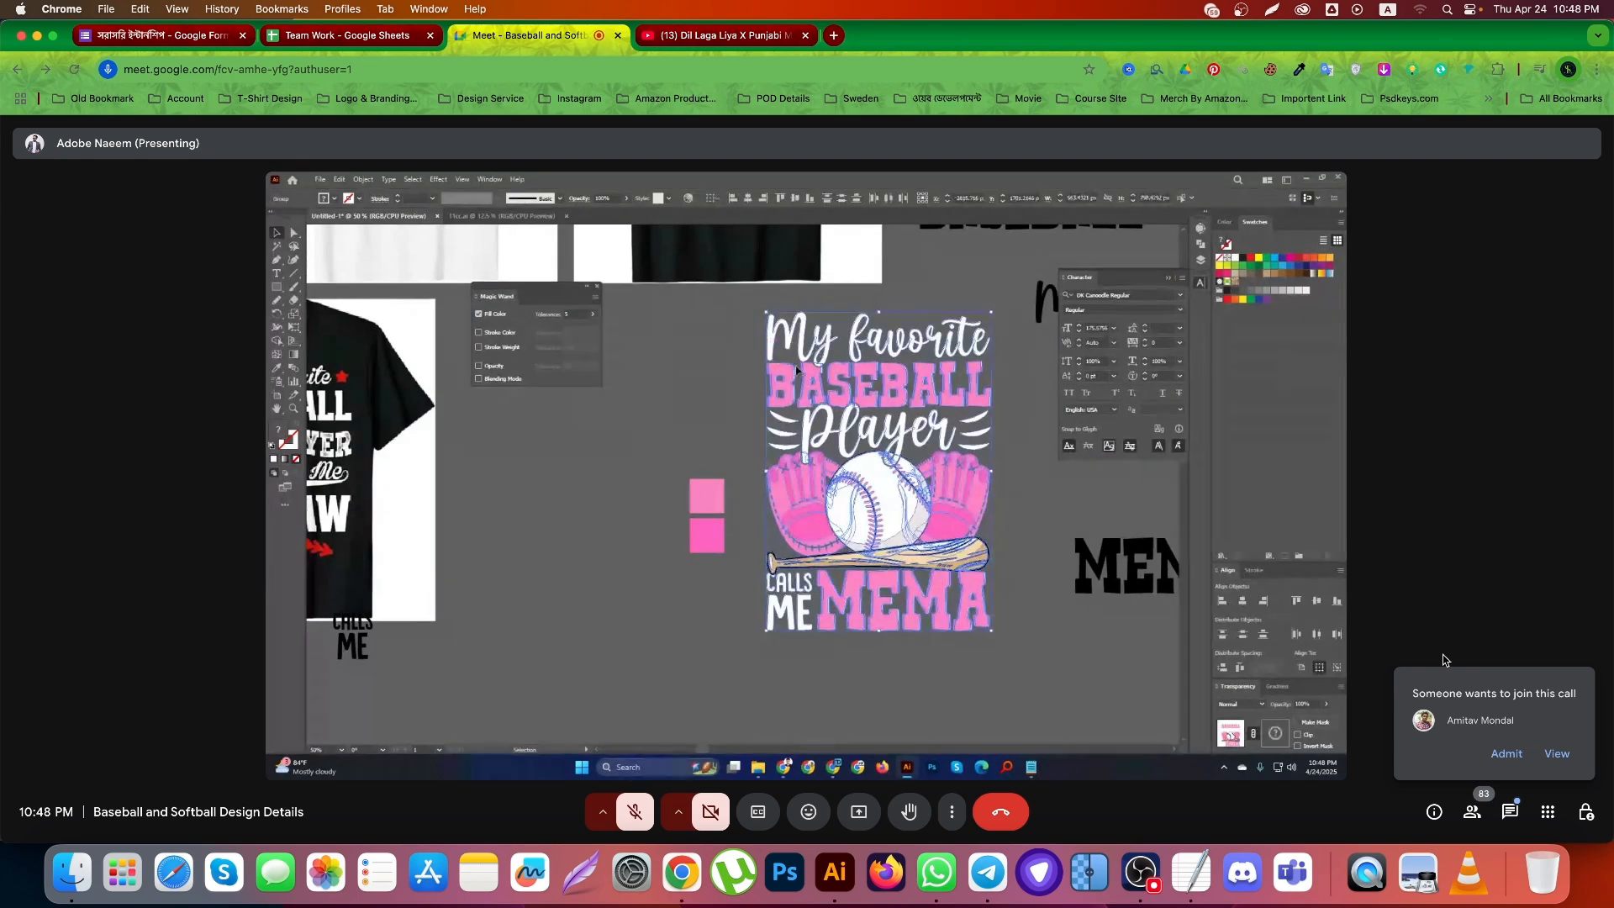
{"action": "left_click", "coordinate": [1507, 754]}
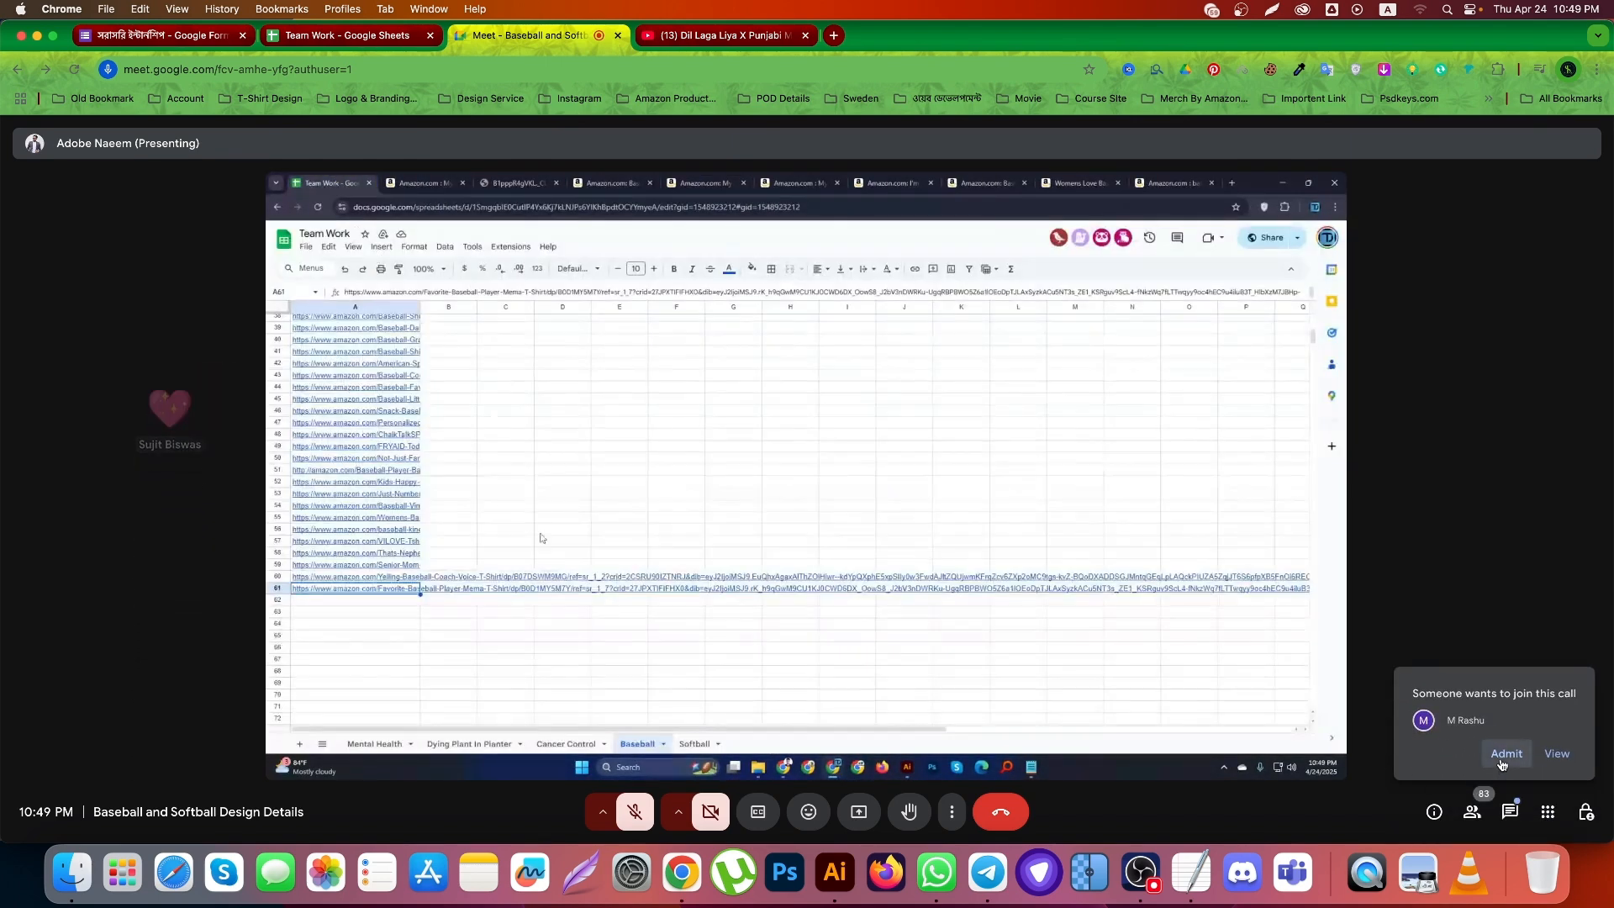
{"action": "left_click", "coordinate": [1506, 753]}
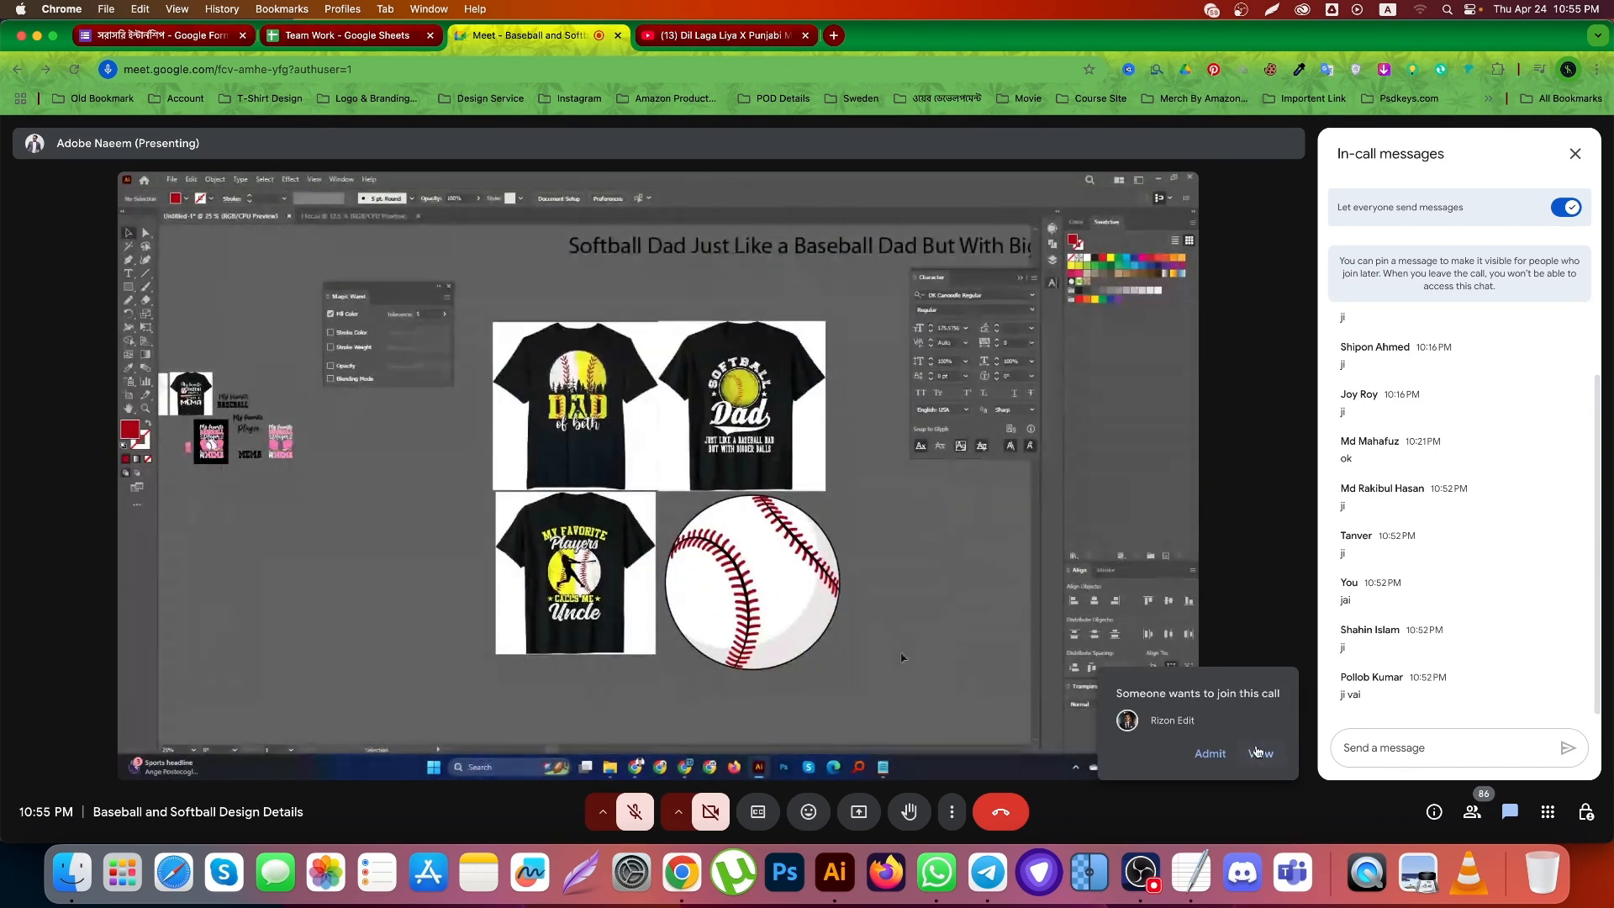
{"action": "left_click", "coordinate": [1232, 750]}
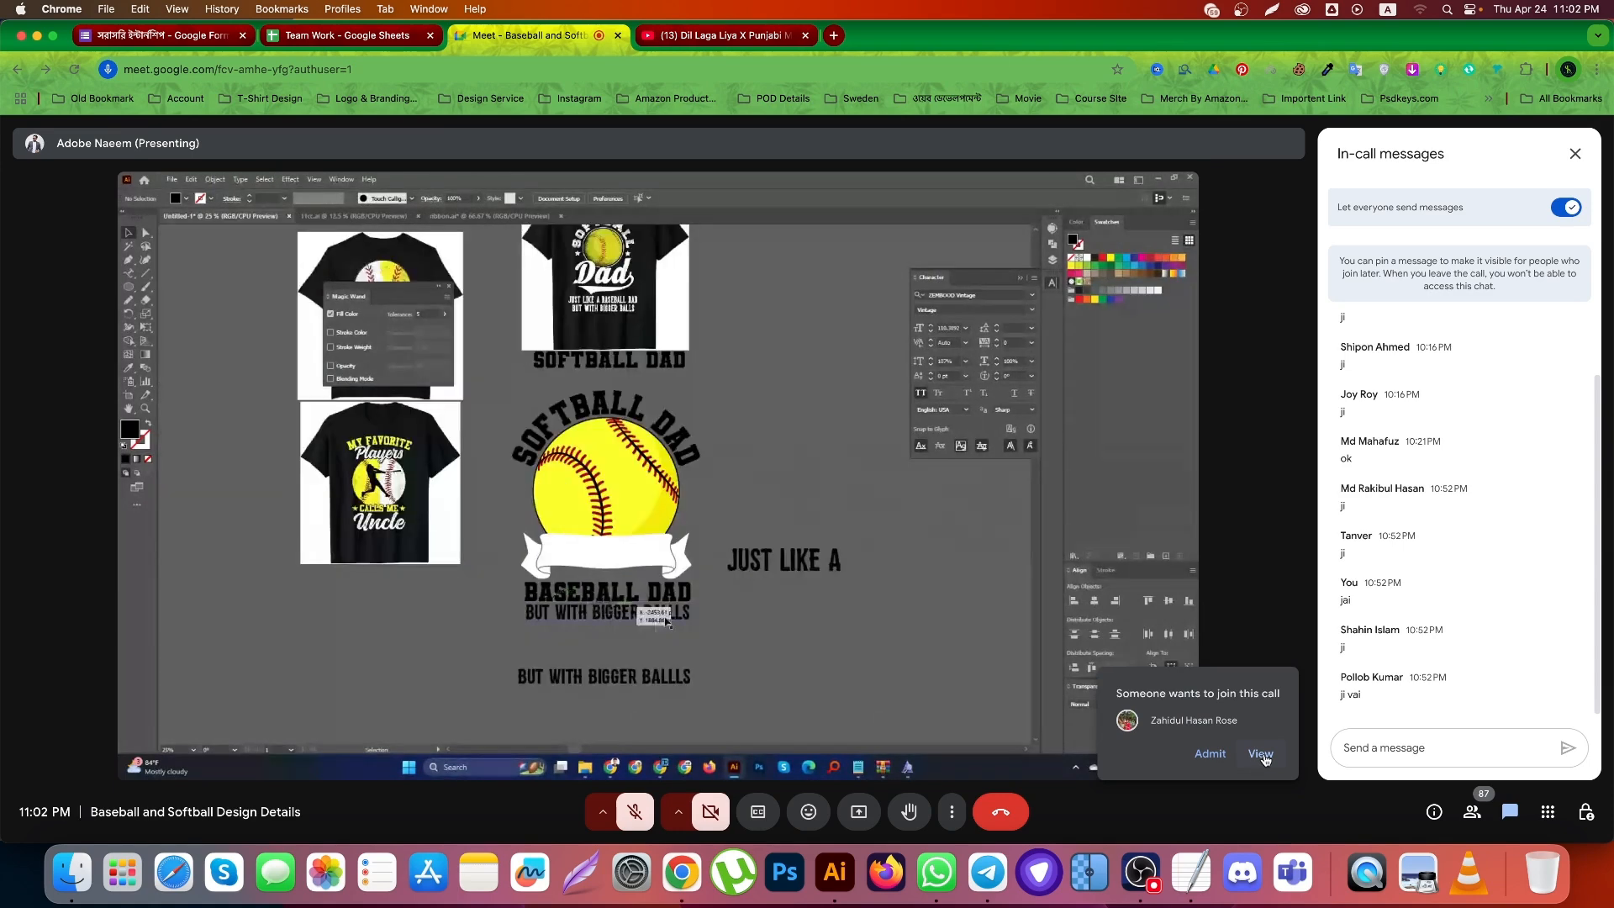
{"action": "left_click", "coordinate": [1210, 753]}
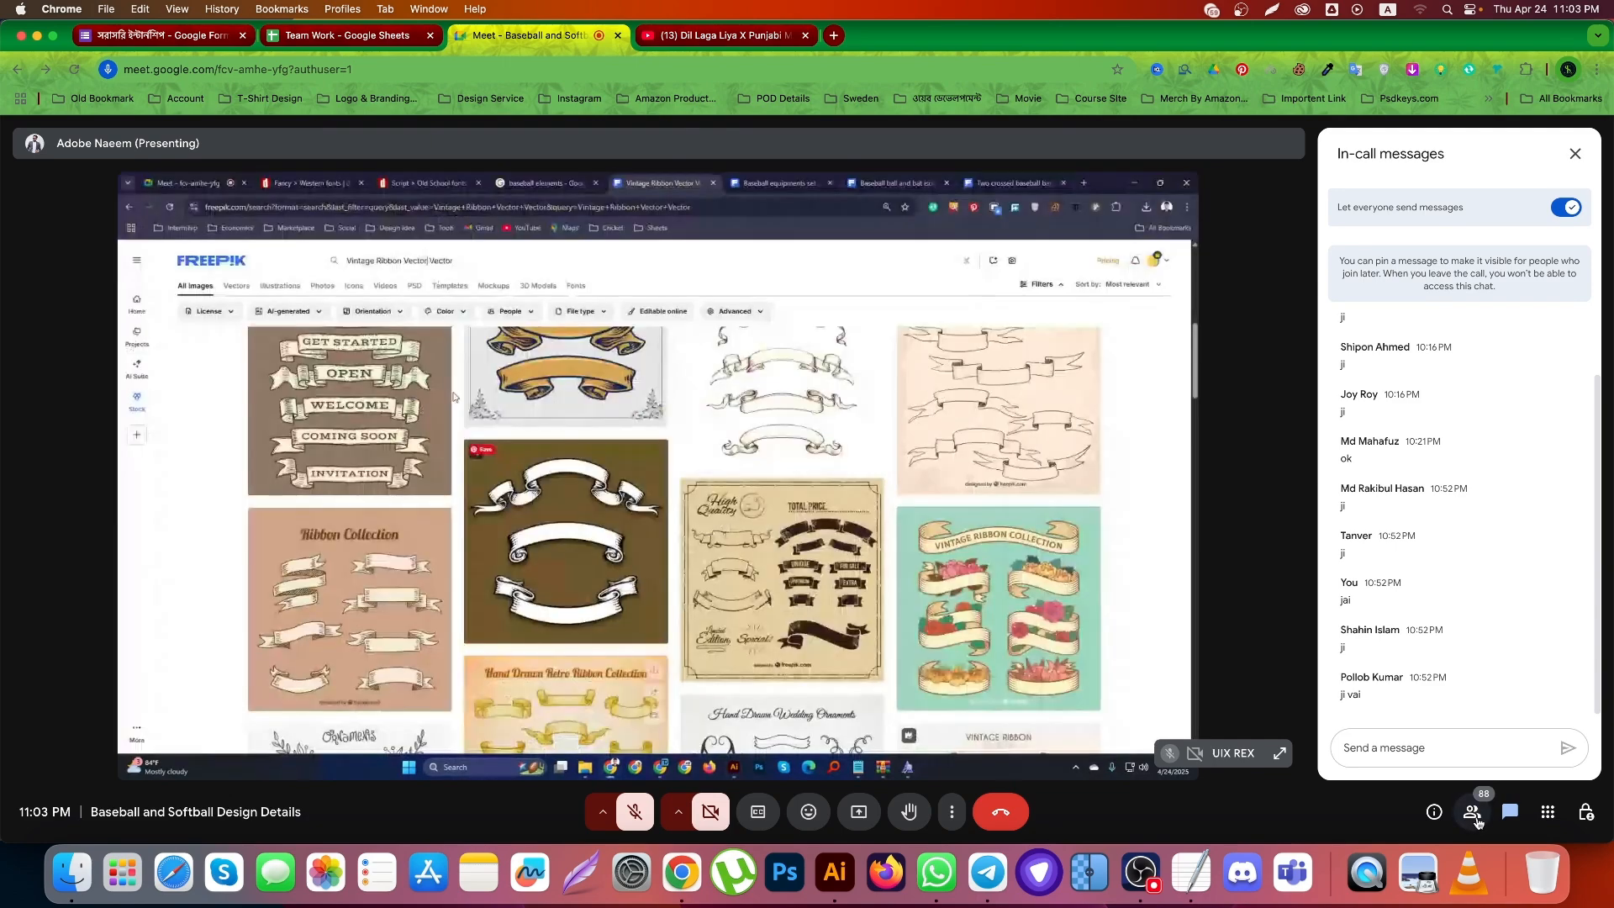
Send the message "ji" in the meeting chat
{"action": "left_click", "coordinate": [1472, 810]}
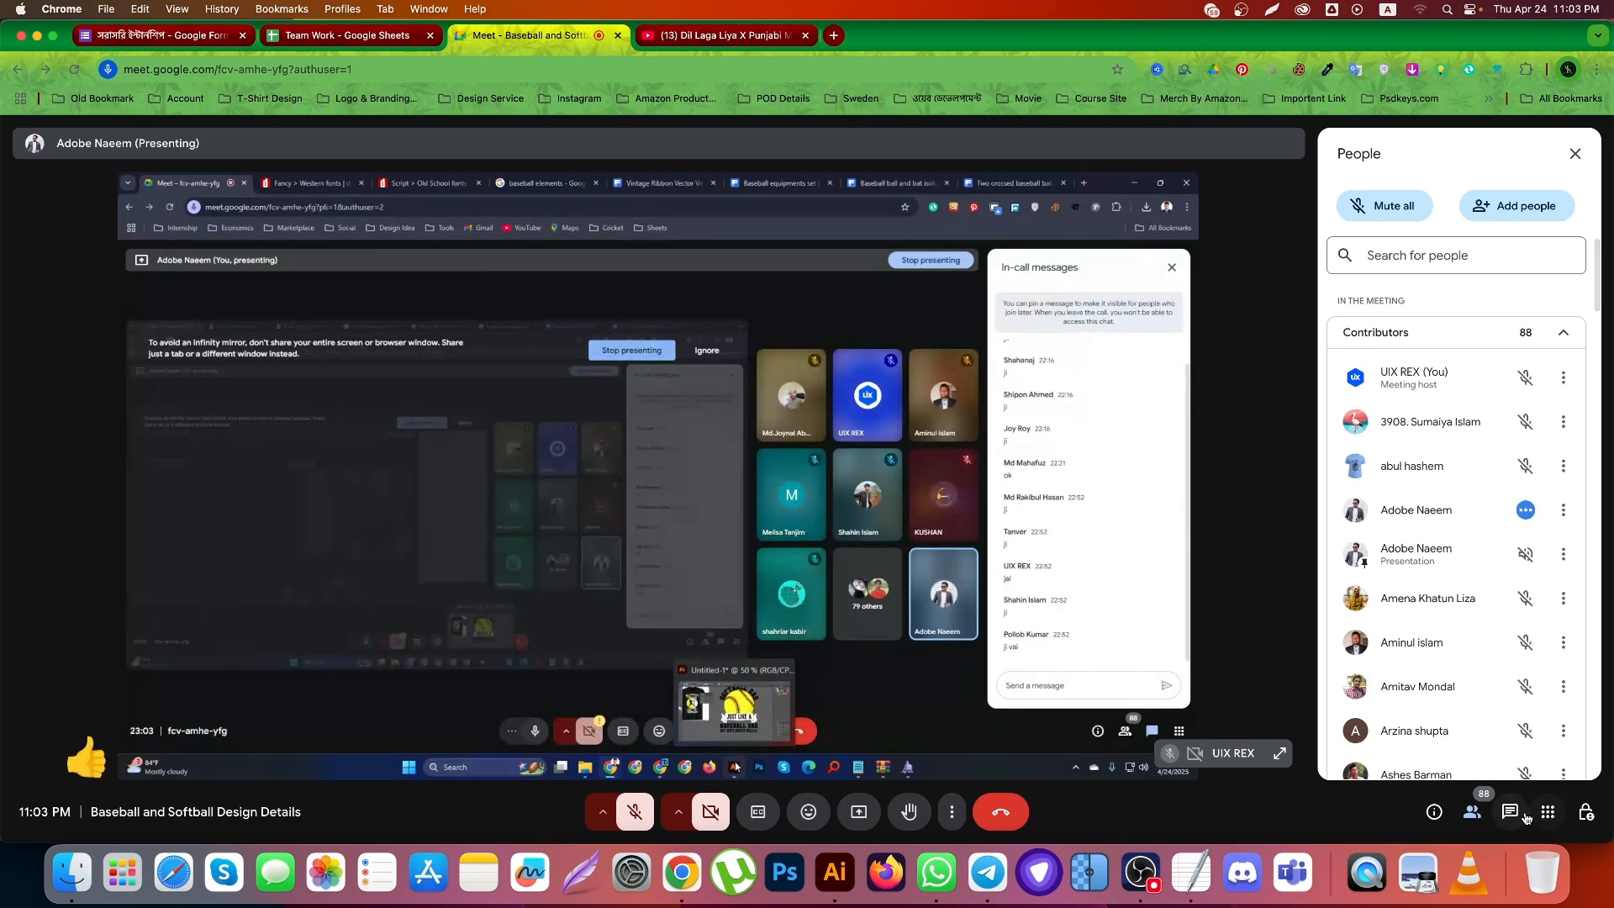
{"action": "left_click", "coordinate": [1510, 810]}
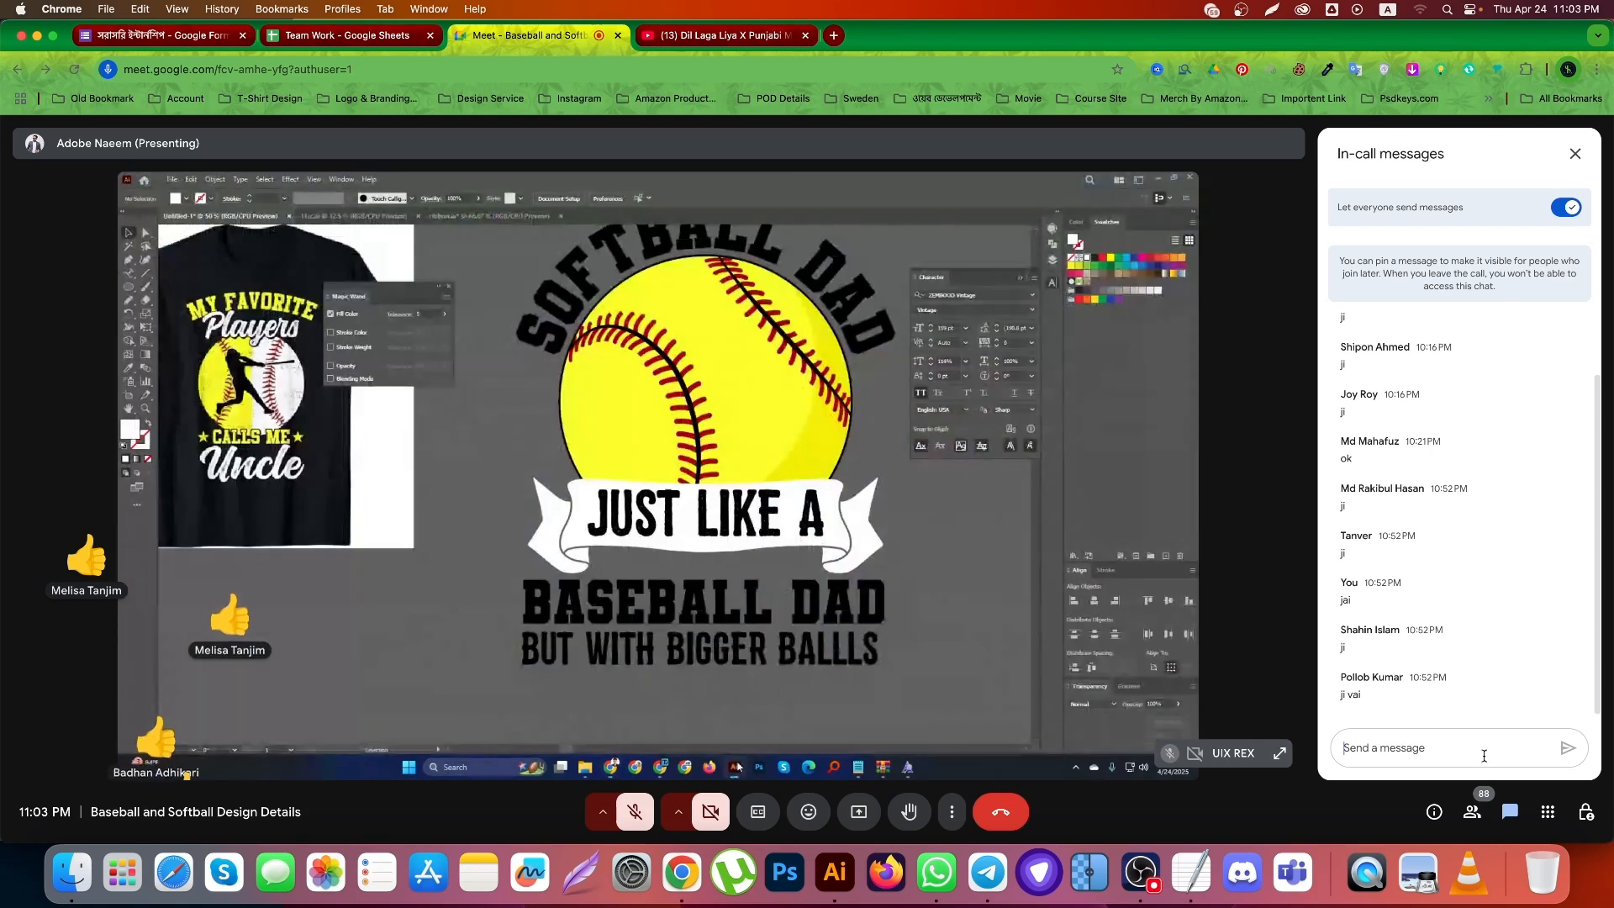
{"action": "left_click", "coordinate": [1484, 756]}
{"action": "type", "text": "ji"}
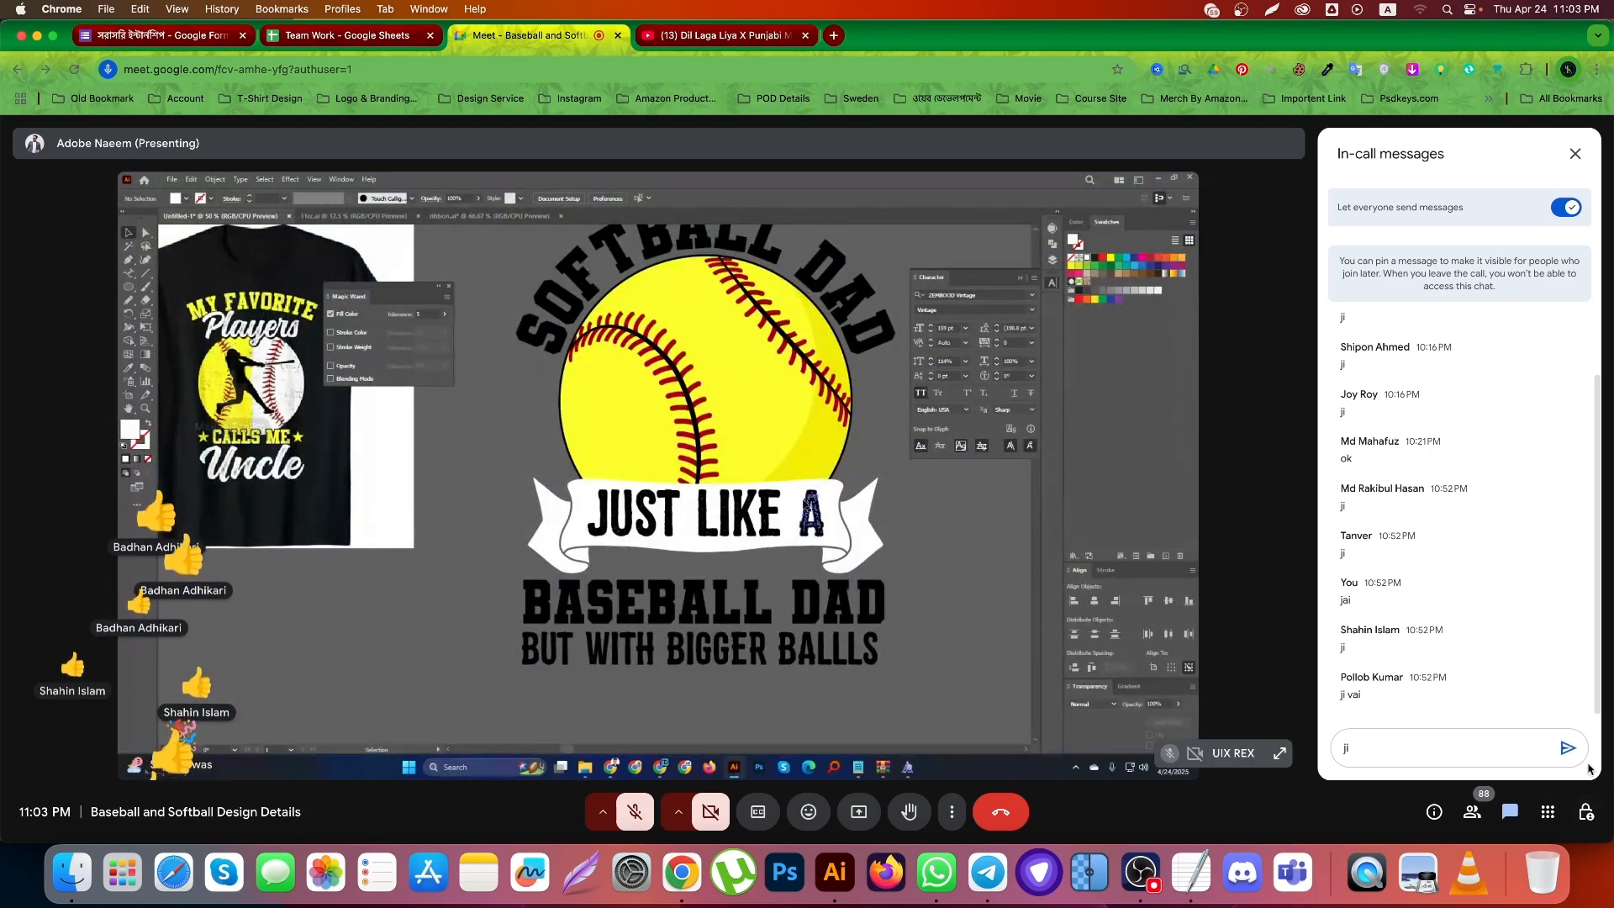
{"action": "left_click", "coordinate": [1567, 748]}
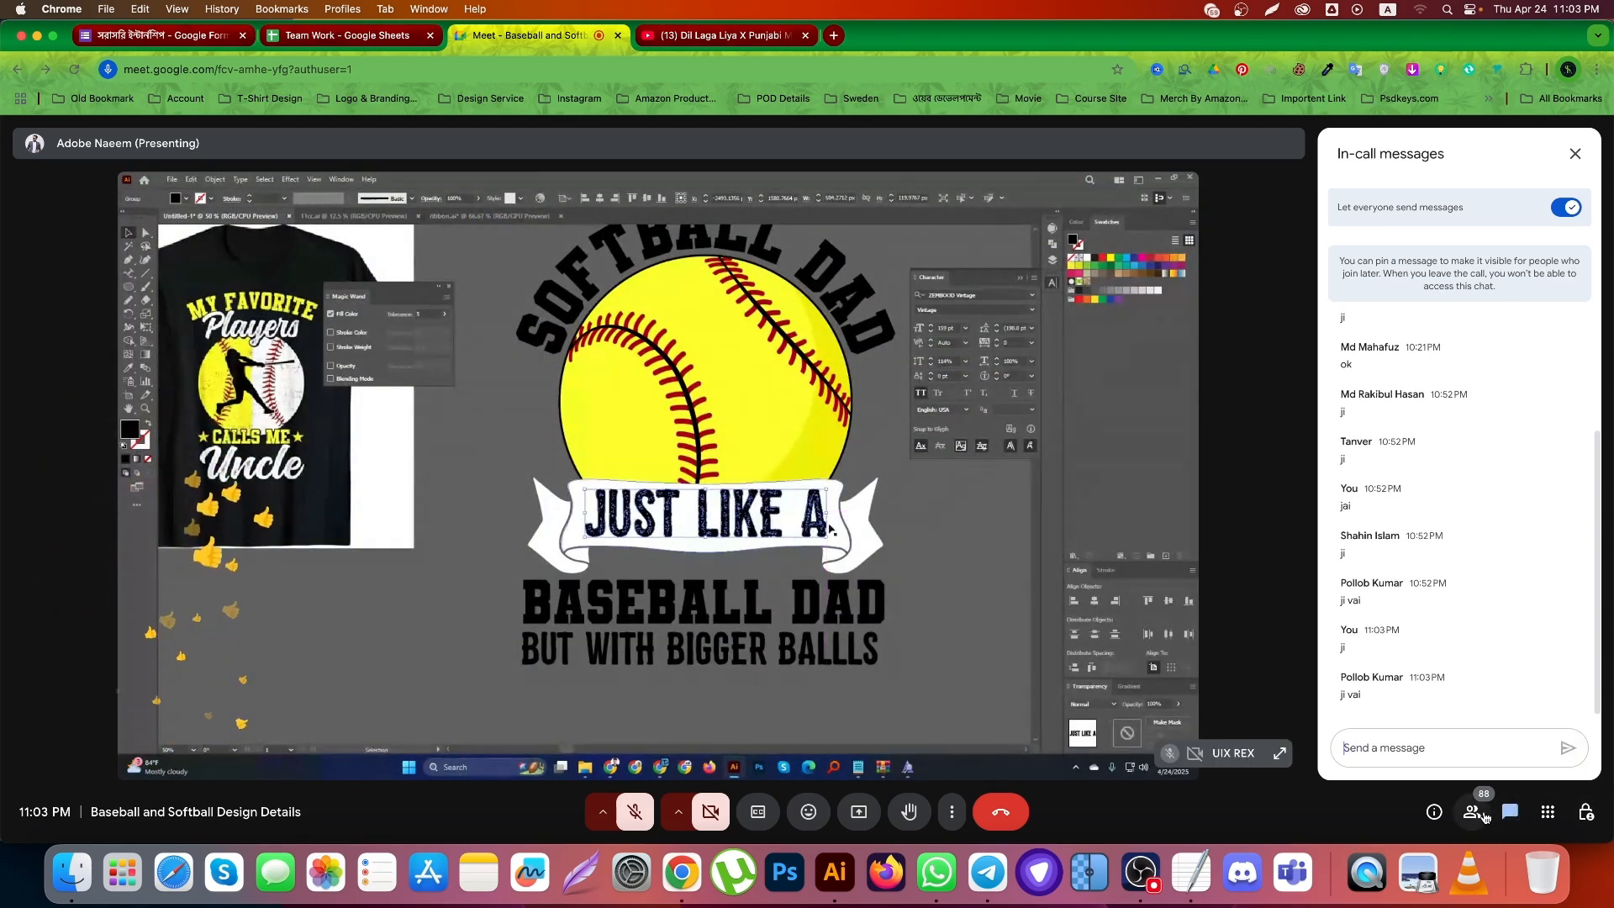
Look through the list of meeting contributors and their microphone states, closing the list when finished
{"action": "left_click", "coordinate": [1478, 812]}
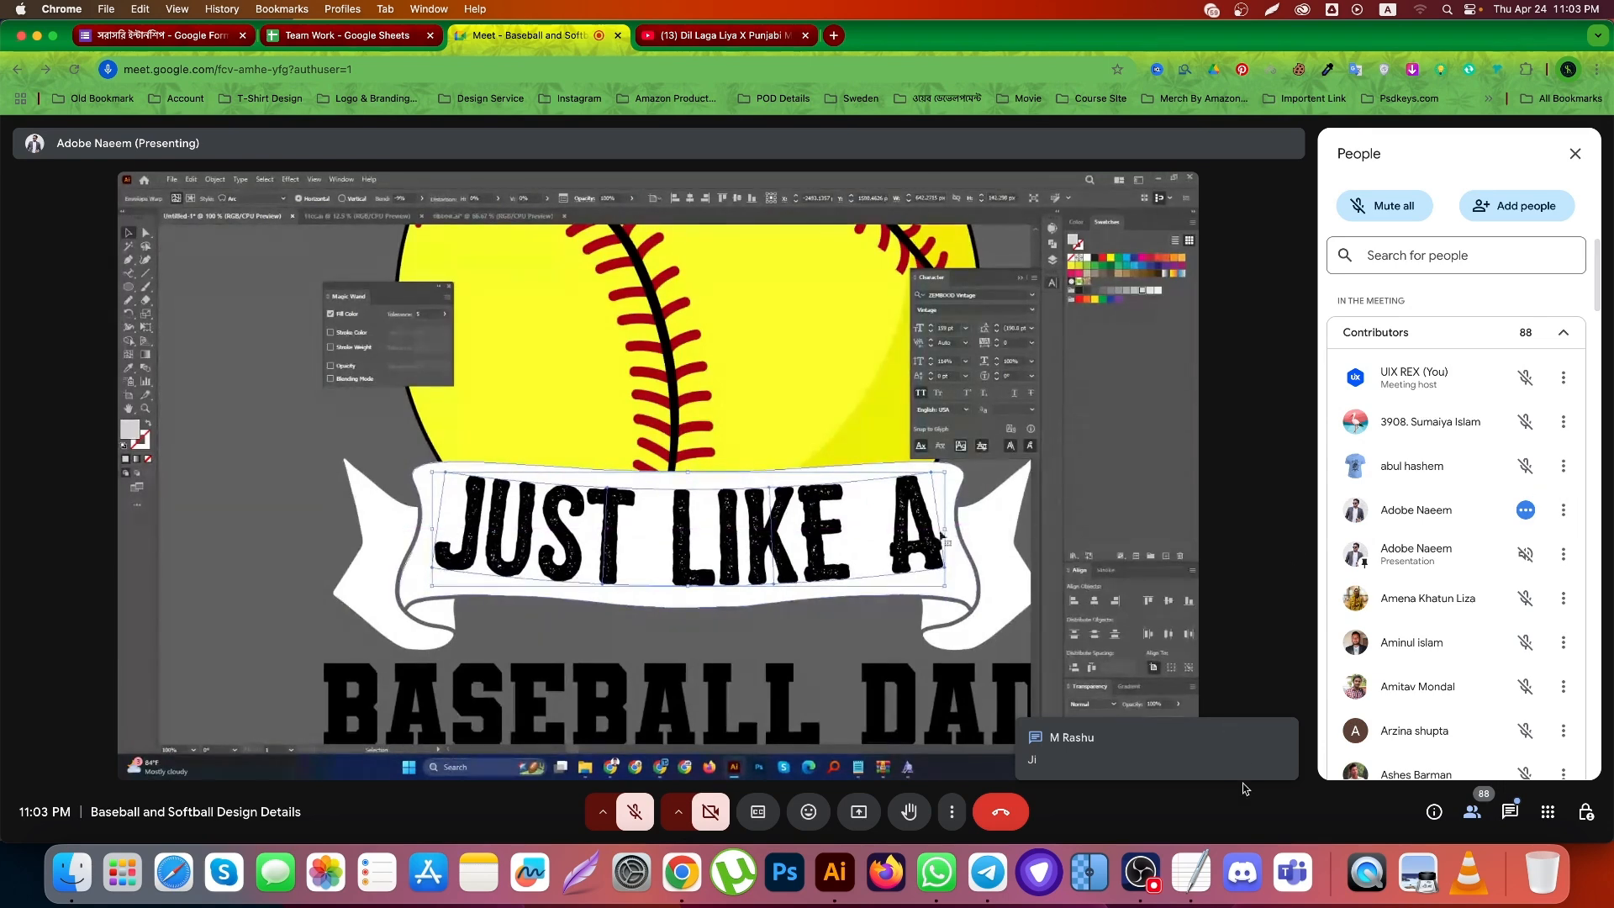
{"action": "scroll", "coordinate": [1502, 586], "scroll_direction": "down", "scroll_amount": 1}
{"action": "scroll", "coordinate": [1503, 586], "scroll_direction": "up", "scroll_amount": 1}
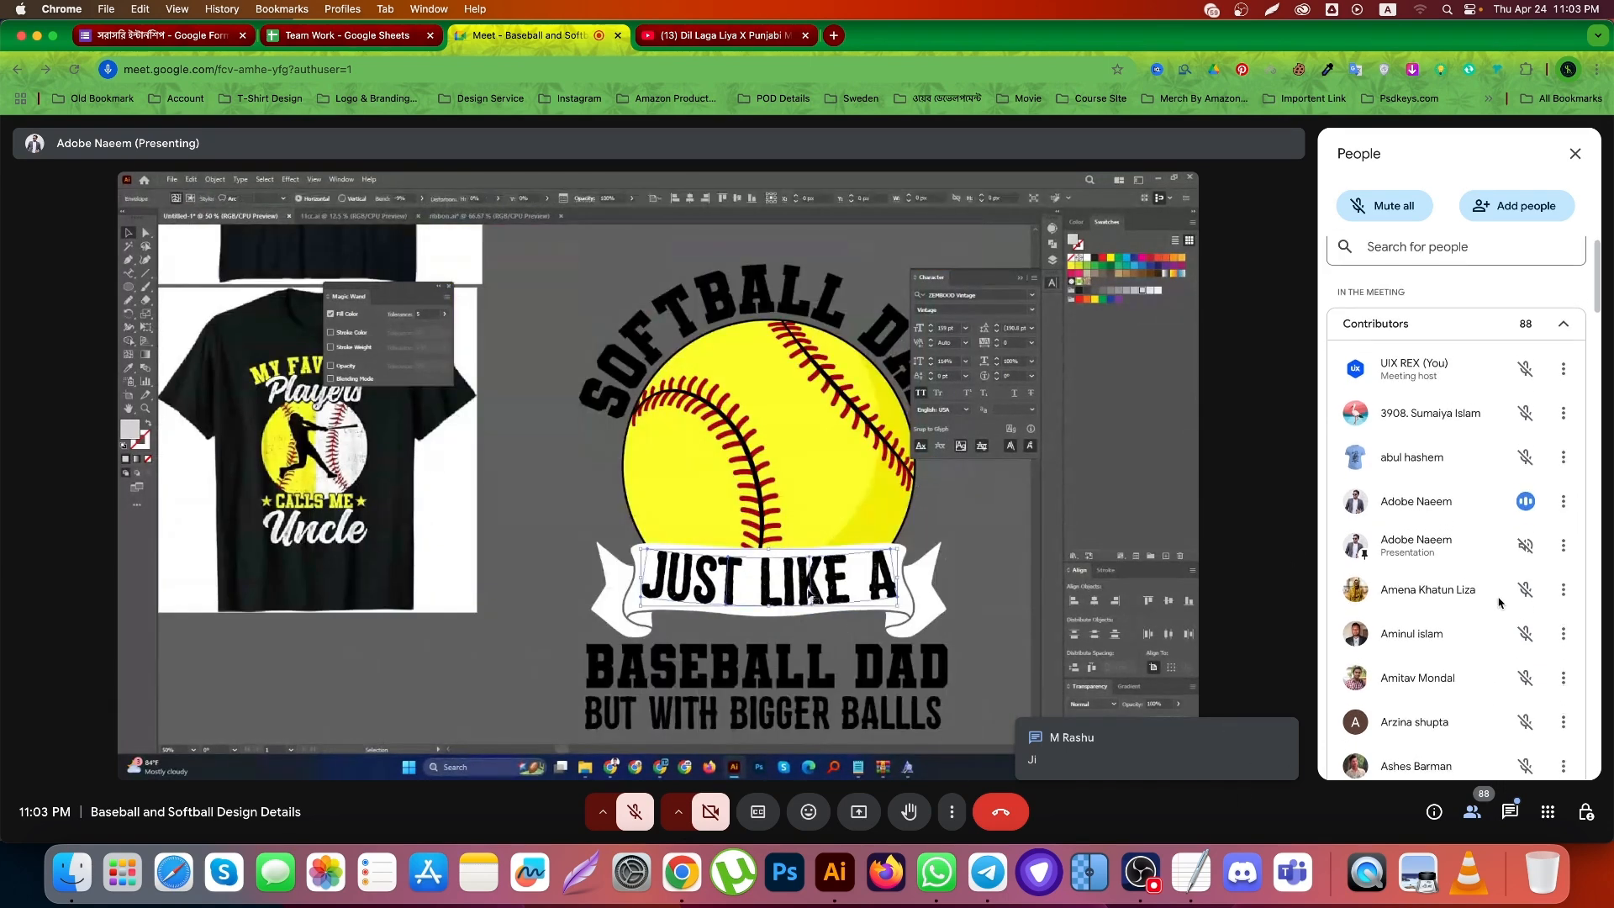
{"action": "left_click", "coordinate": [1482, 813]}
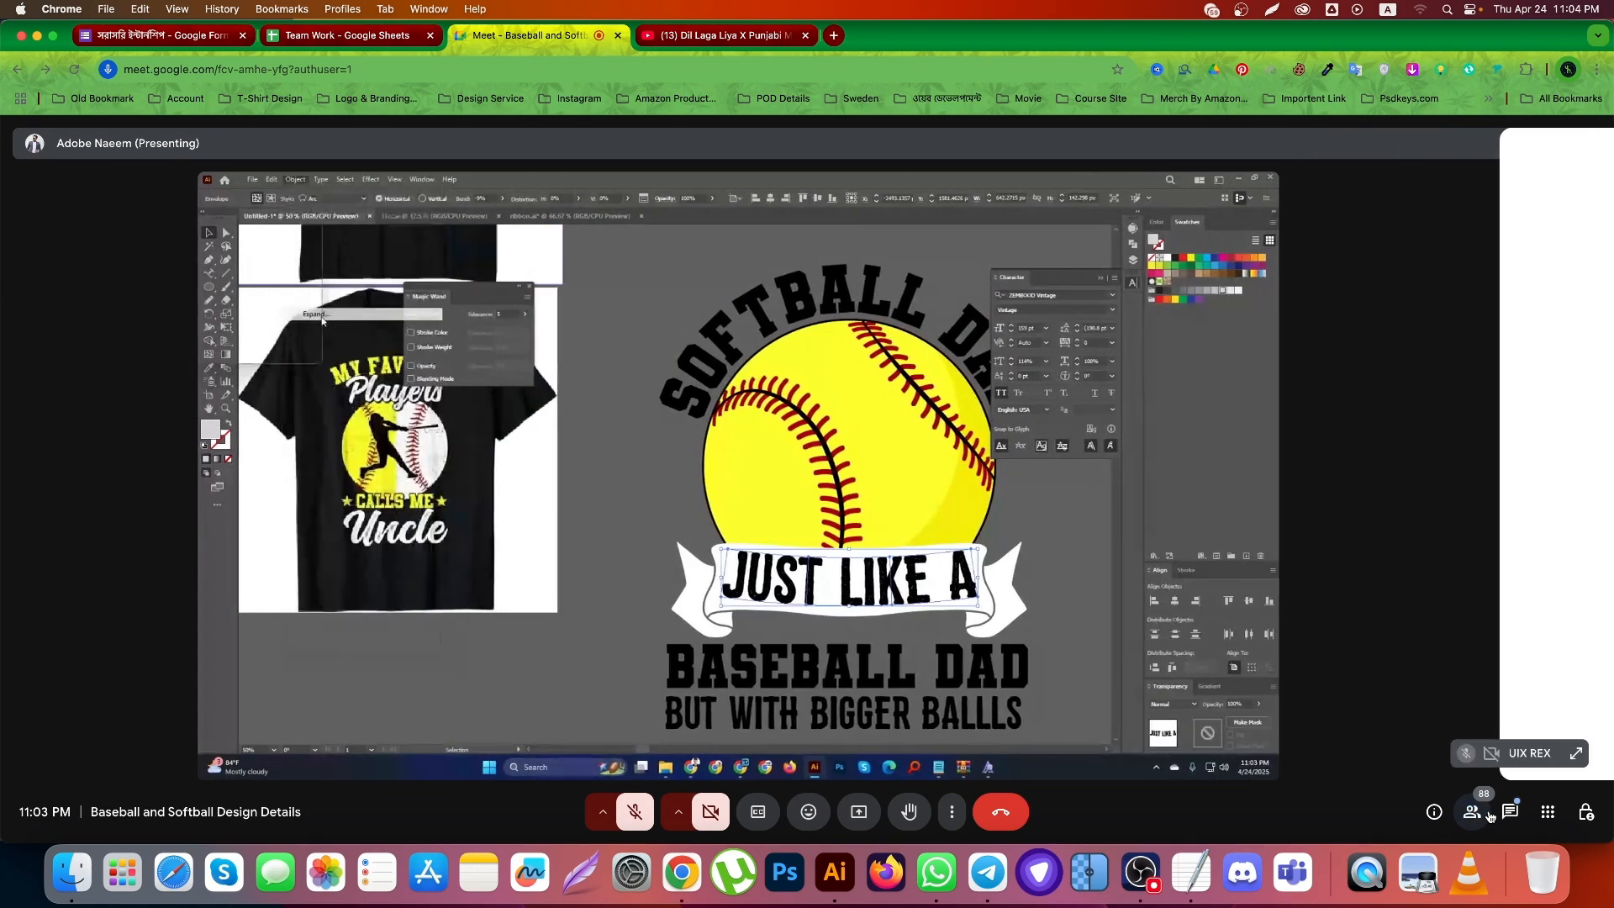
{"action": "left_click", "coordinate": [1471, 812]}
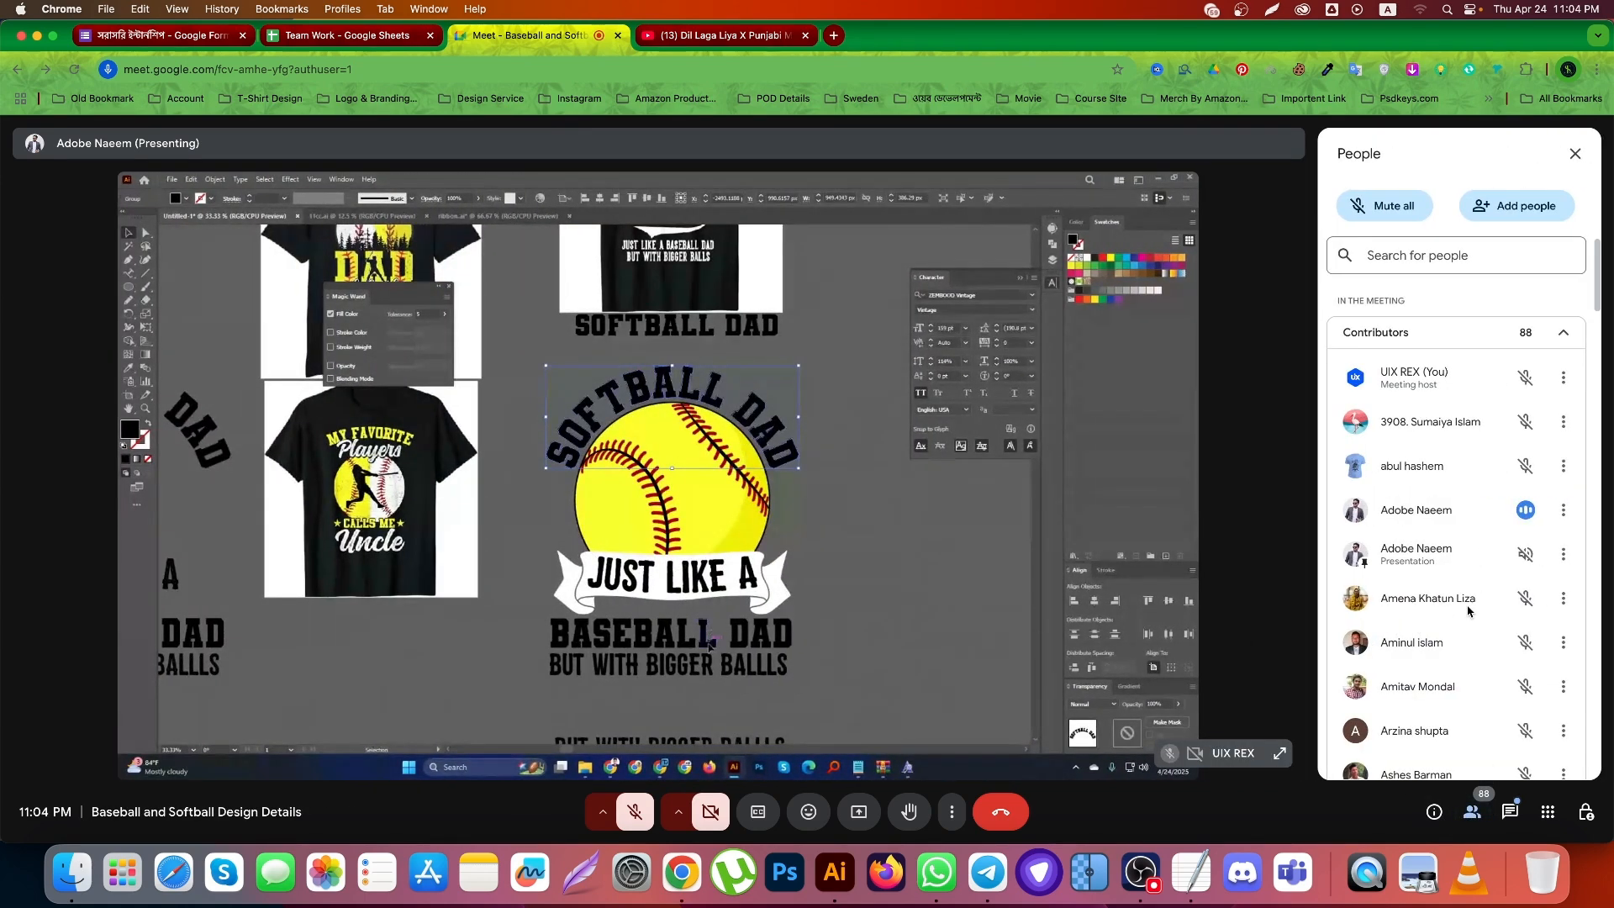
{"action": "scroll", "coordinate": [1479, 589], "scroll_direction": "down", "scroll_amount": 3}
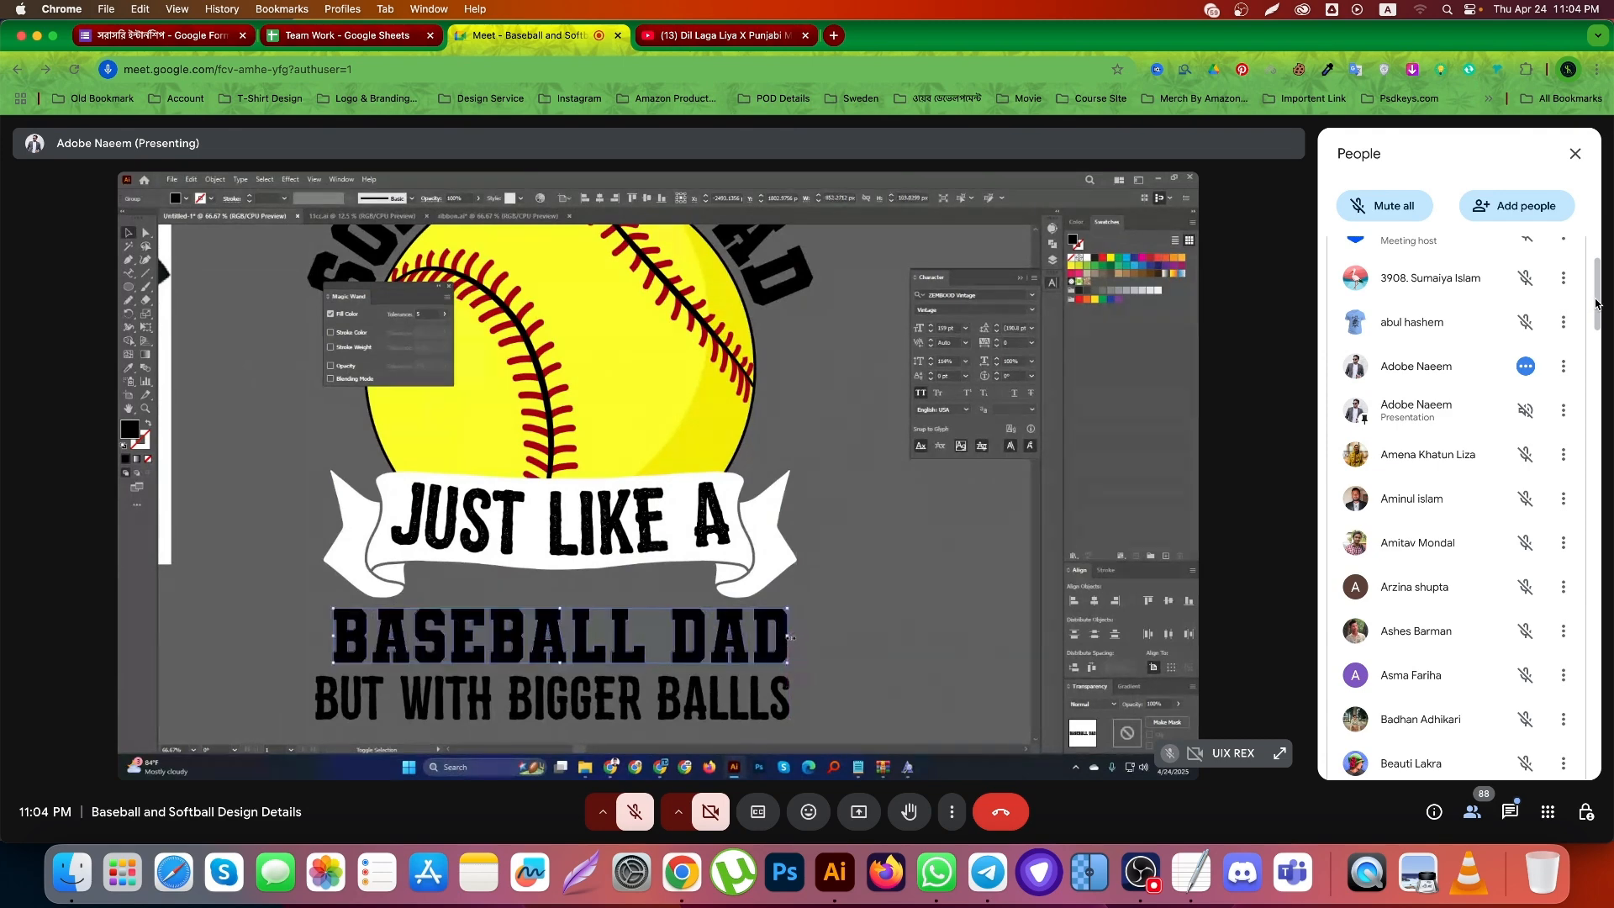
{"action": "scroll", "coordinate": [1600, 270], "scroll_direction": "up", "scroll_amount": 3}
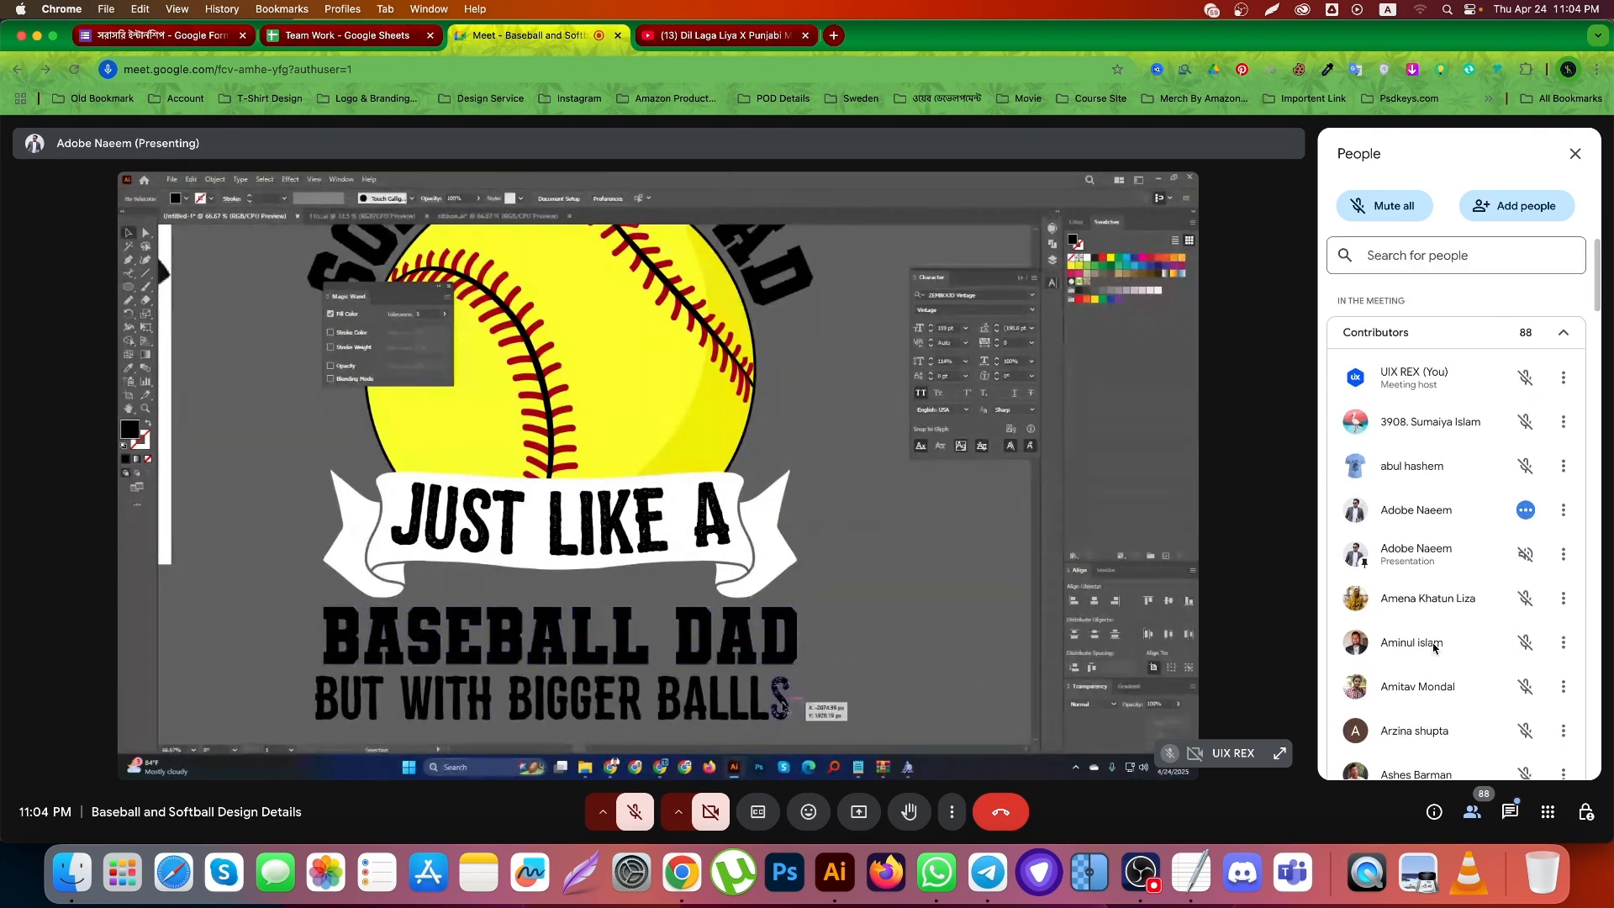
{"action": "left_click", "coordinate": [1473, 811]}
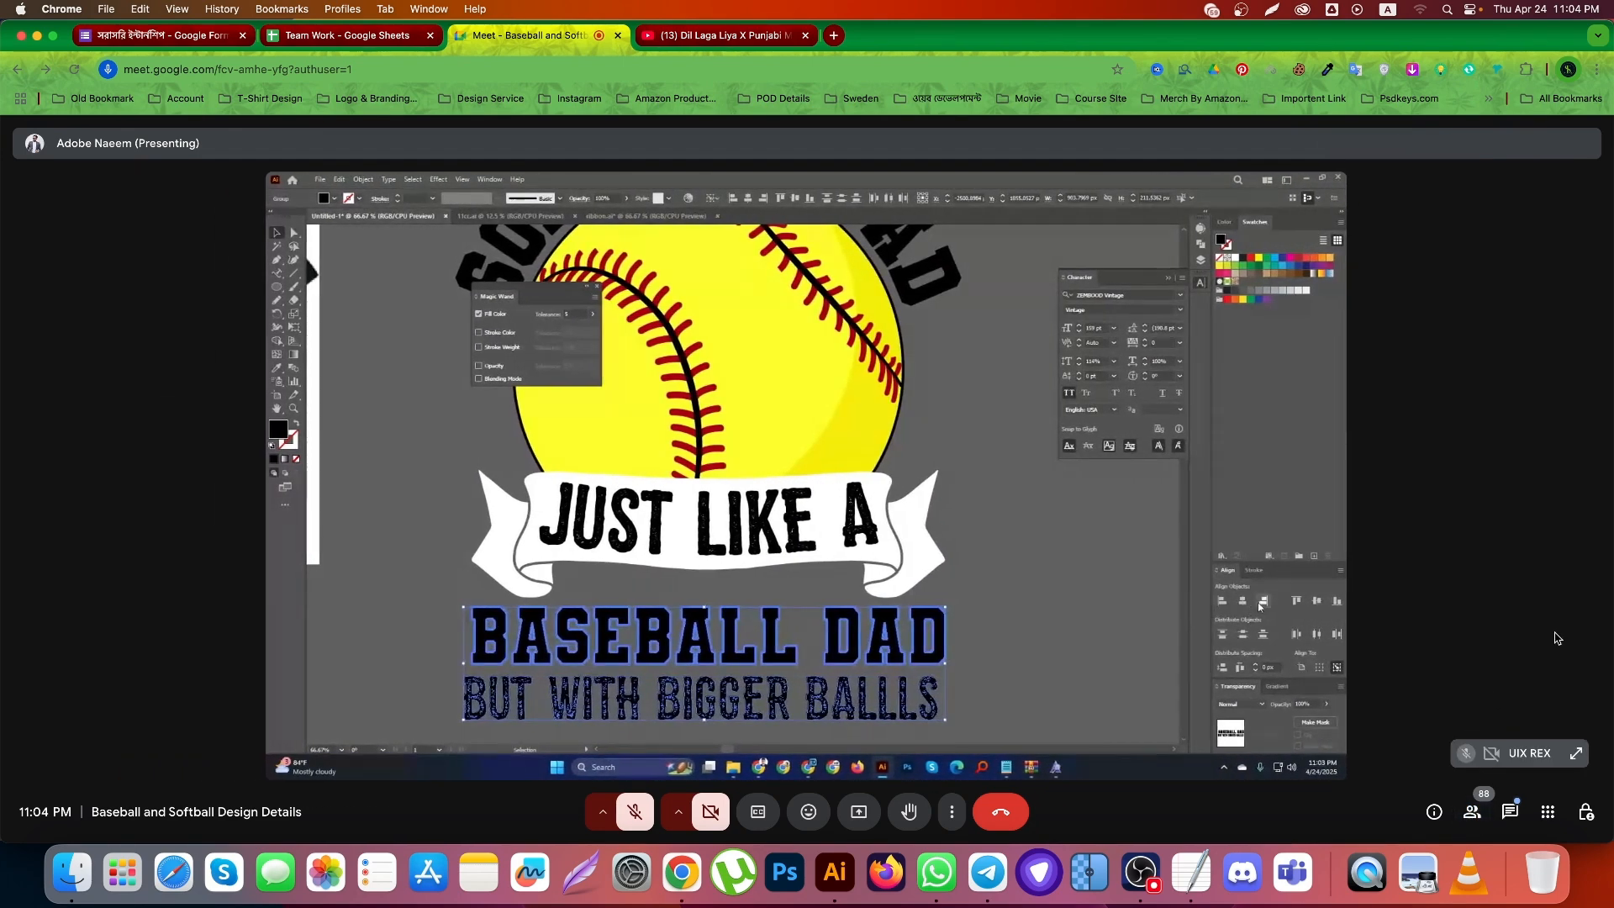
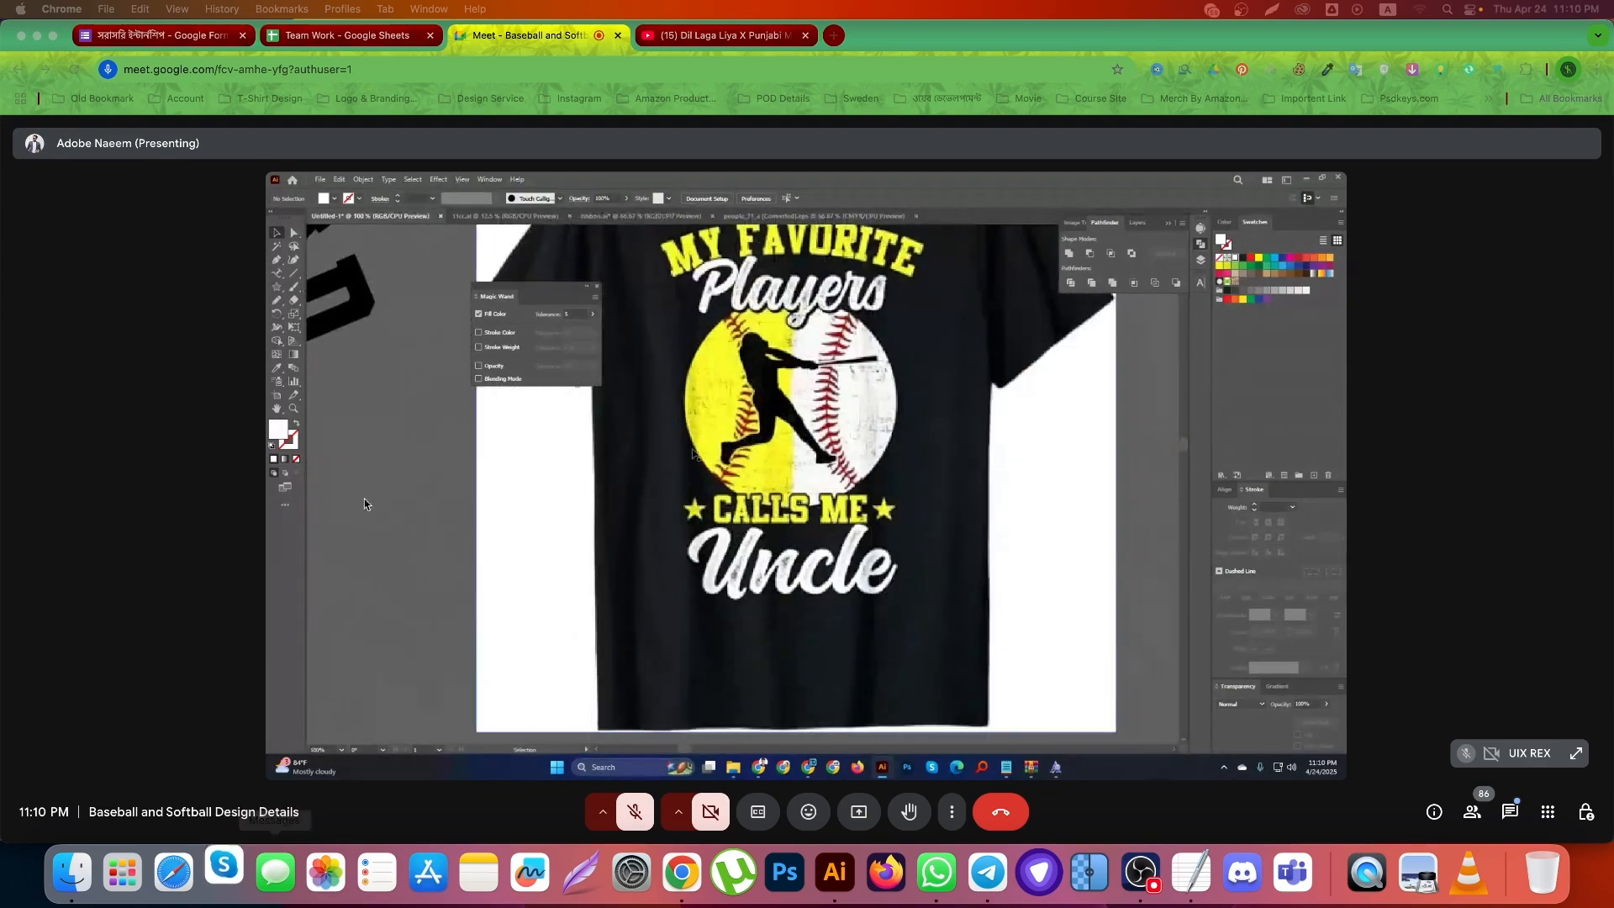
Switch to Skype and move its window off the meeting view
{"action": "left_click", "coordinate": [220, 875]}
{"action": "left_click_drag", "start_coordinate": [670, 30], "coordinate": [1613, 101]}
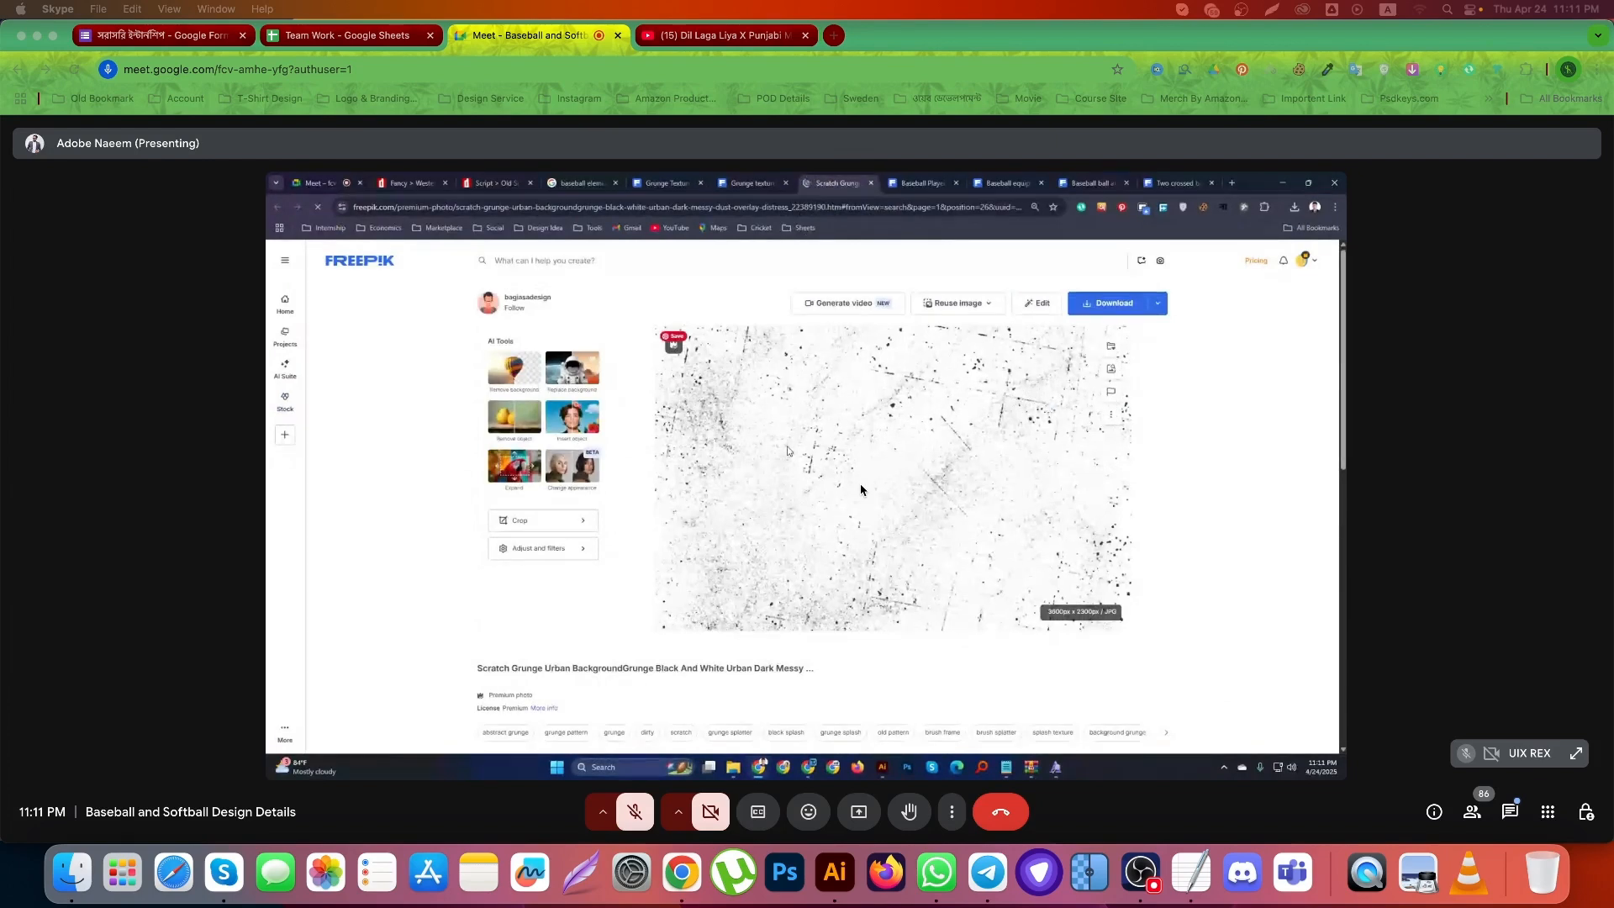
Read the latest in-call messages and check the contributor list, closing the side panel when finished
{"action": "left_click", "coordinate": [1511, 812]}
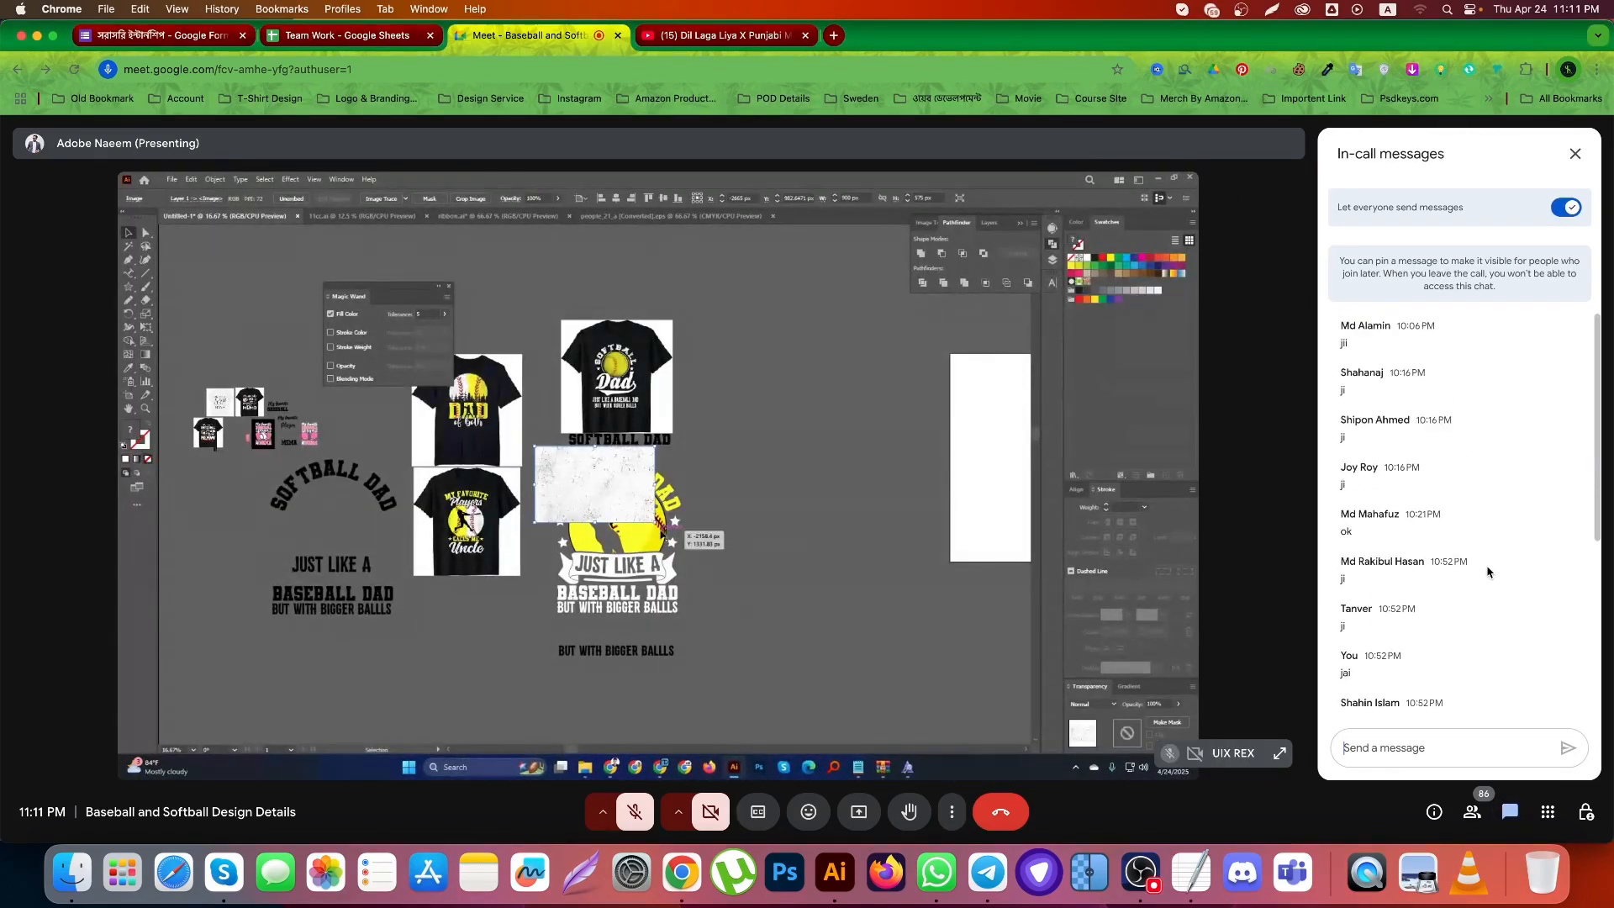
{"action": "scroll", "coordinate": [1484, 568], "scroll_direction": "down", "scroll_amount": 5}
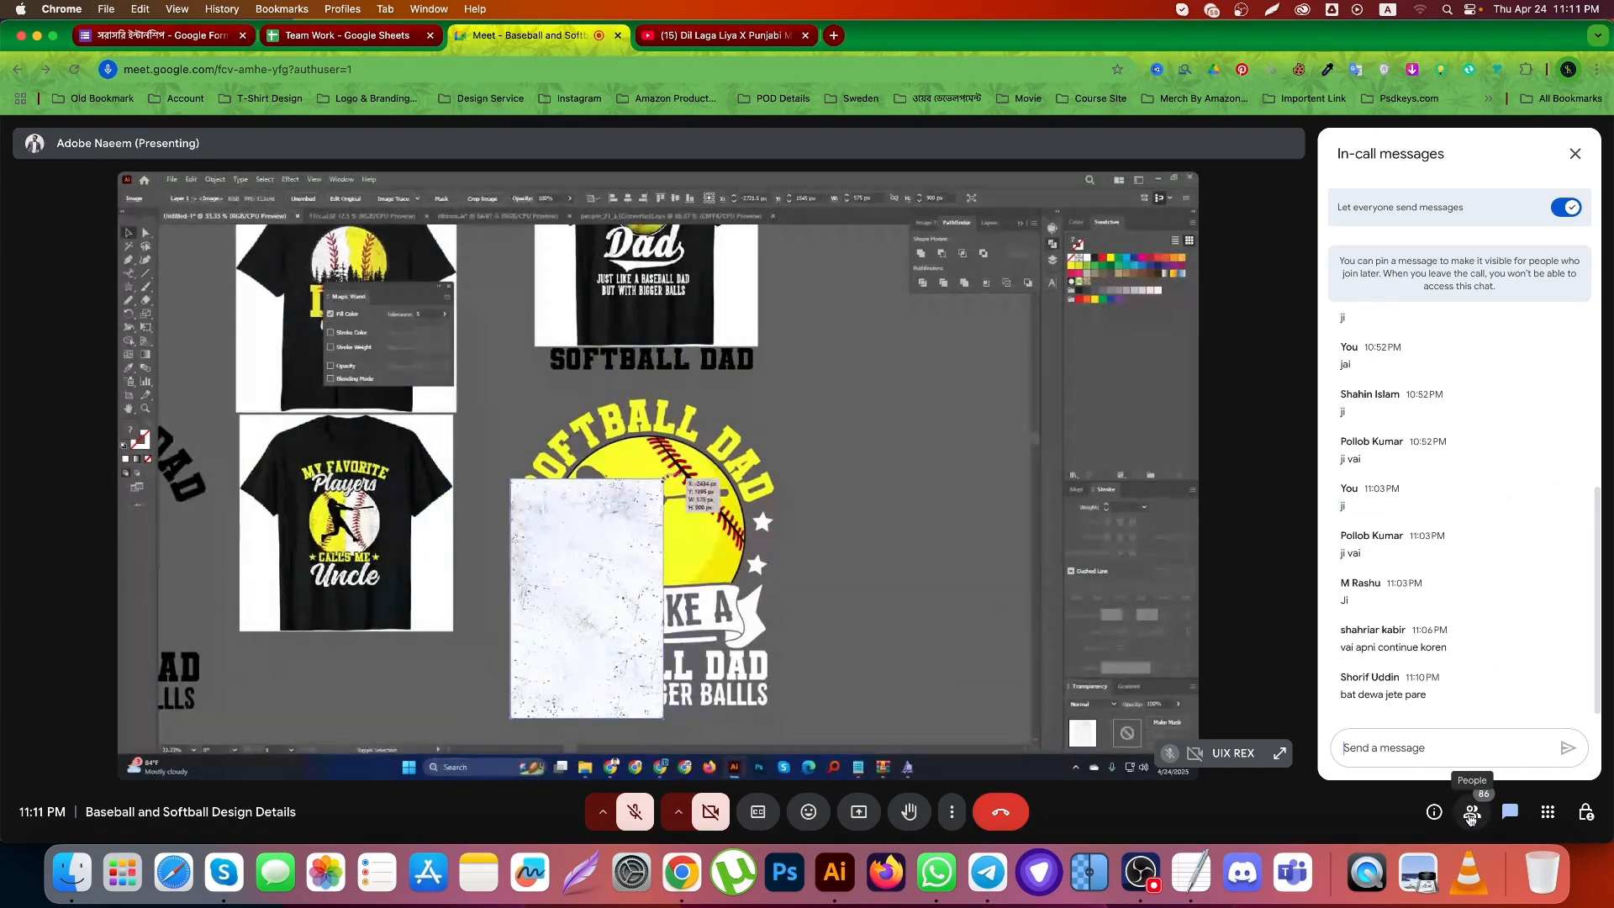
{"action": "left_click", "coordinate": [1470, 815]}
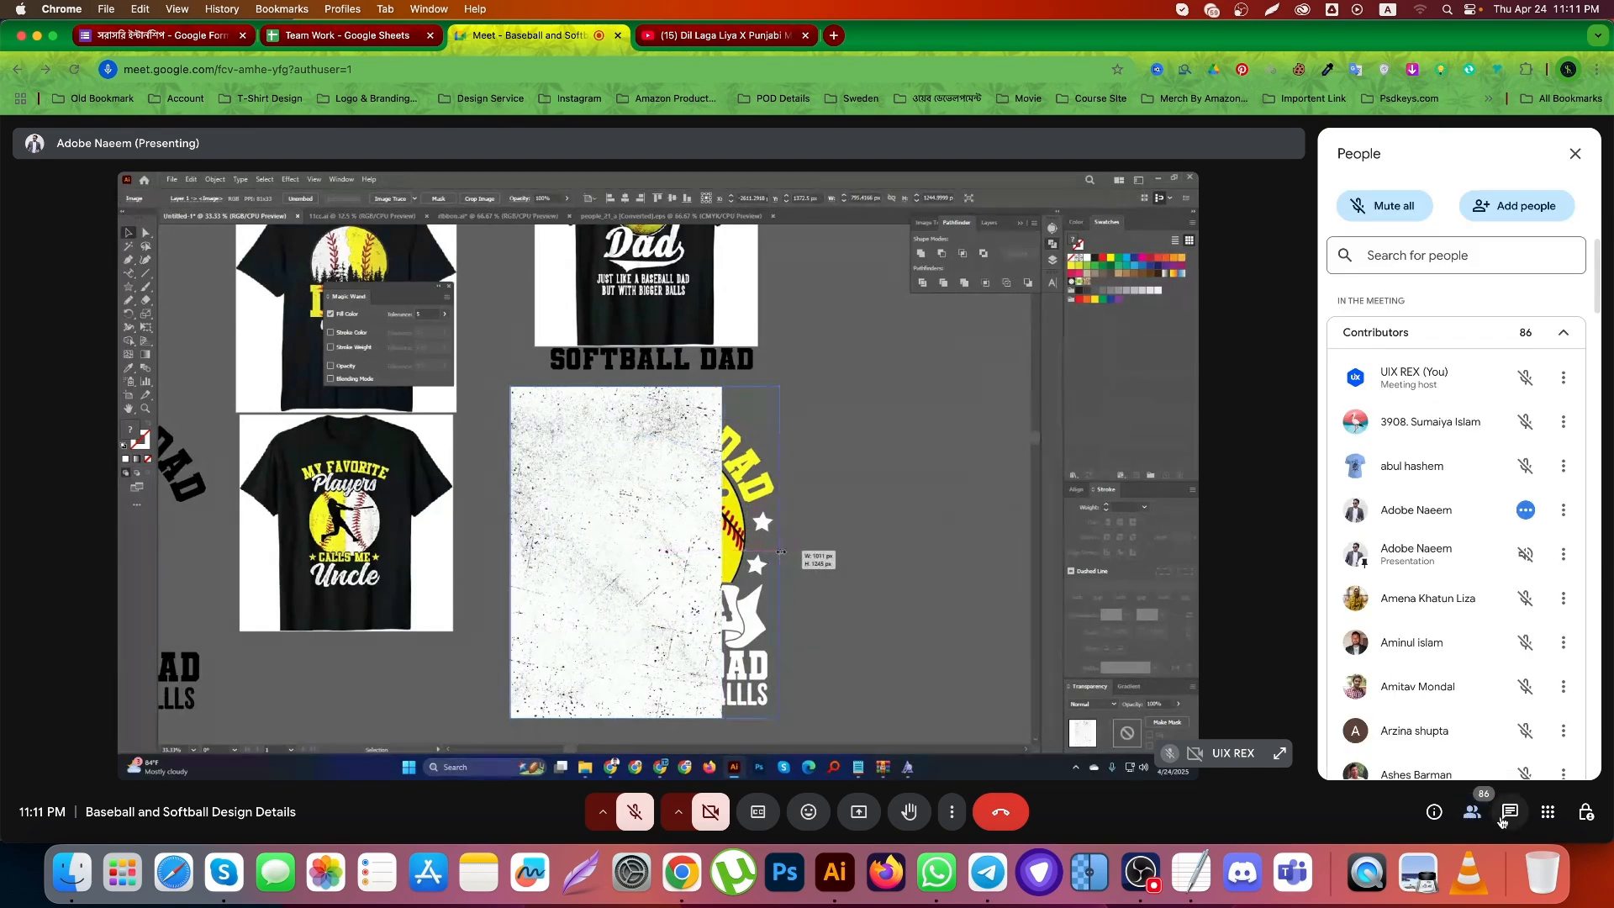
{"action": "left_click", "coordinate": [1471, 812]}
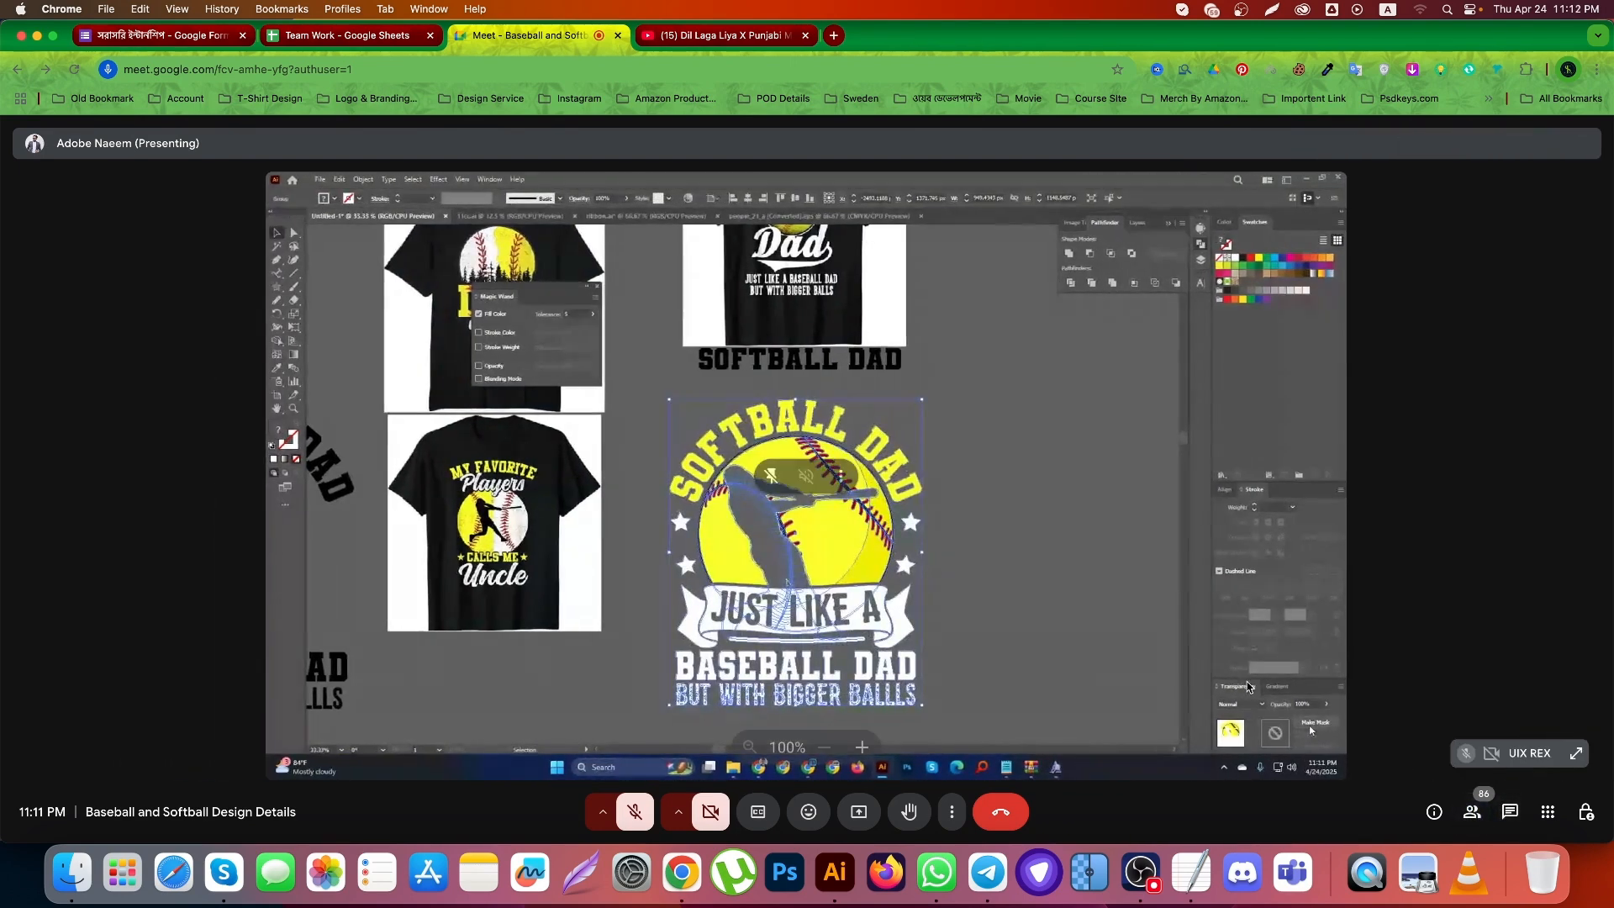